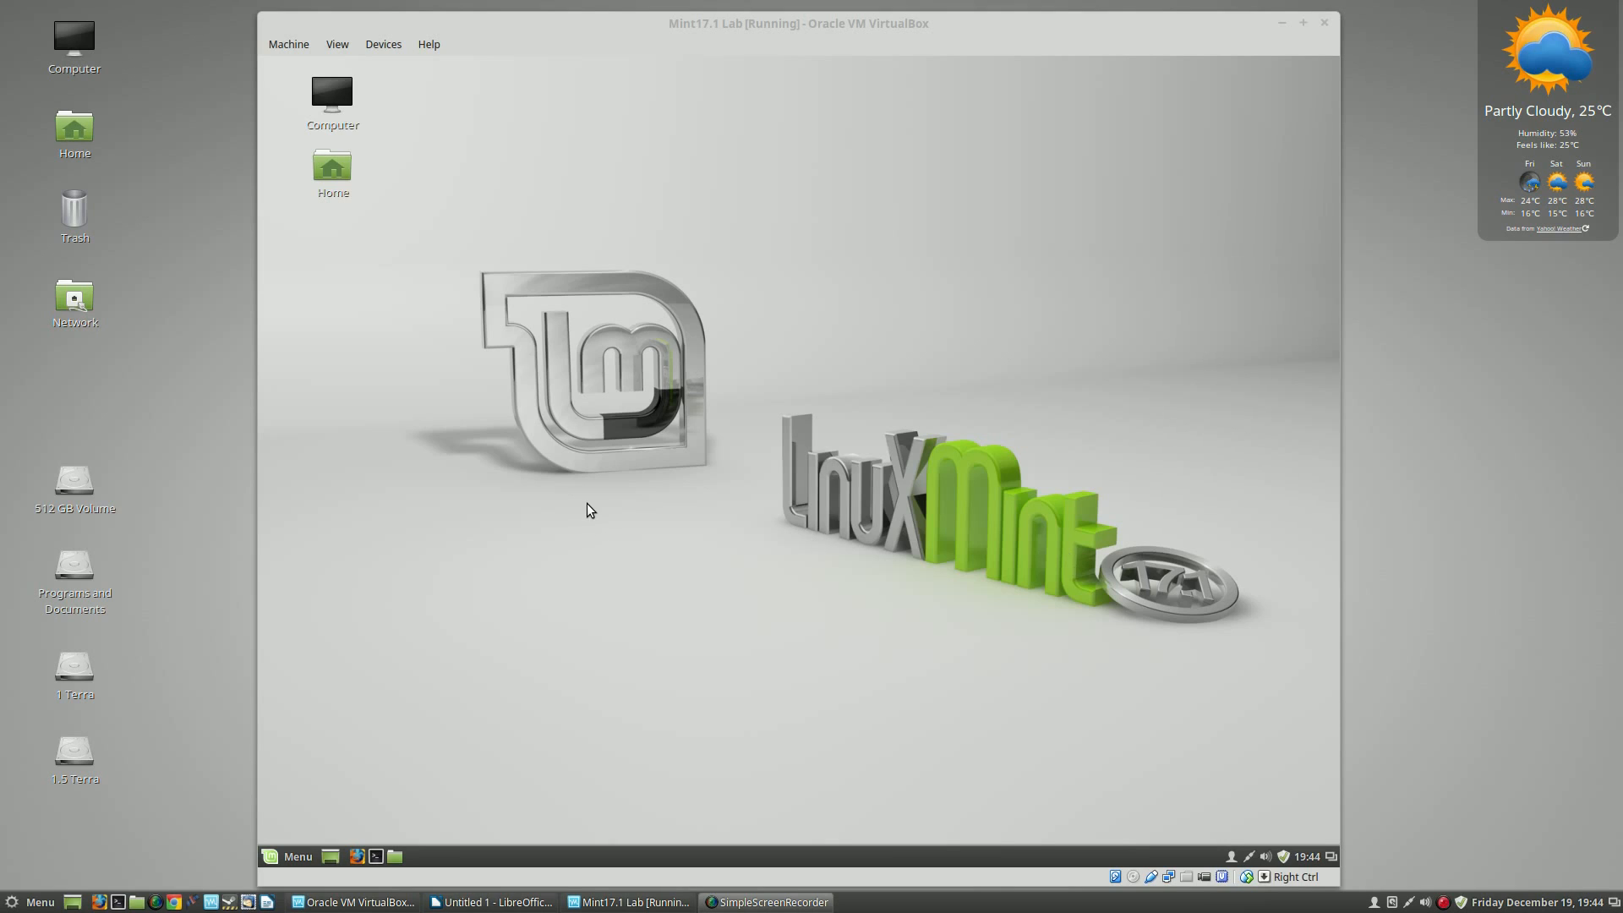
# Open the Software Manager in the Mint virtual machine and authenticate with the administrator password.
pyautogui.click(280, 858)
pyautogui.click(280, 858)
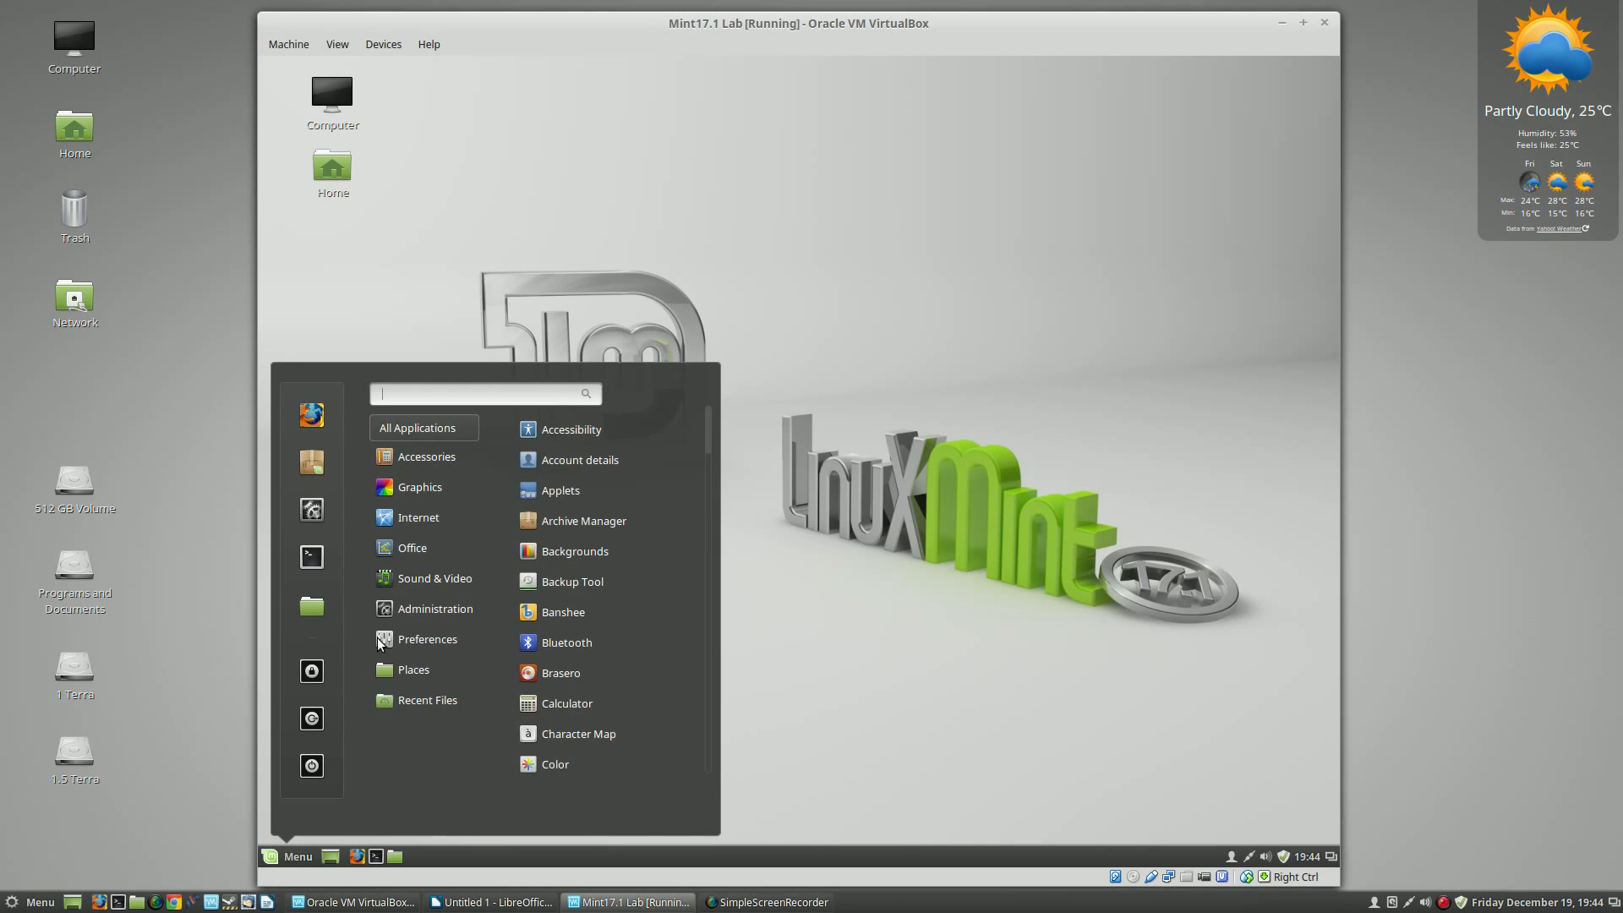
pyautogui.click(312, 466)
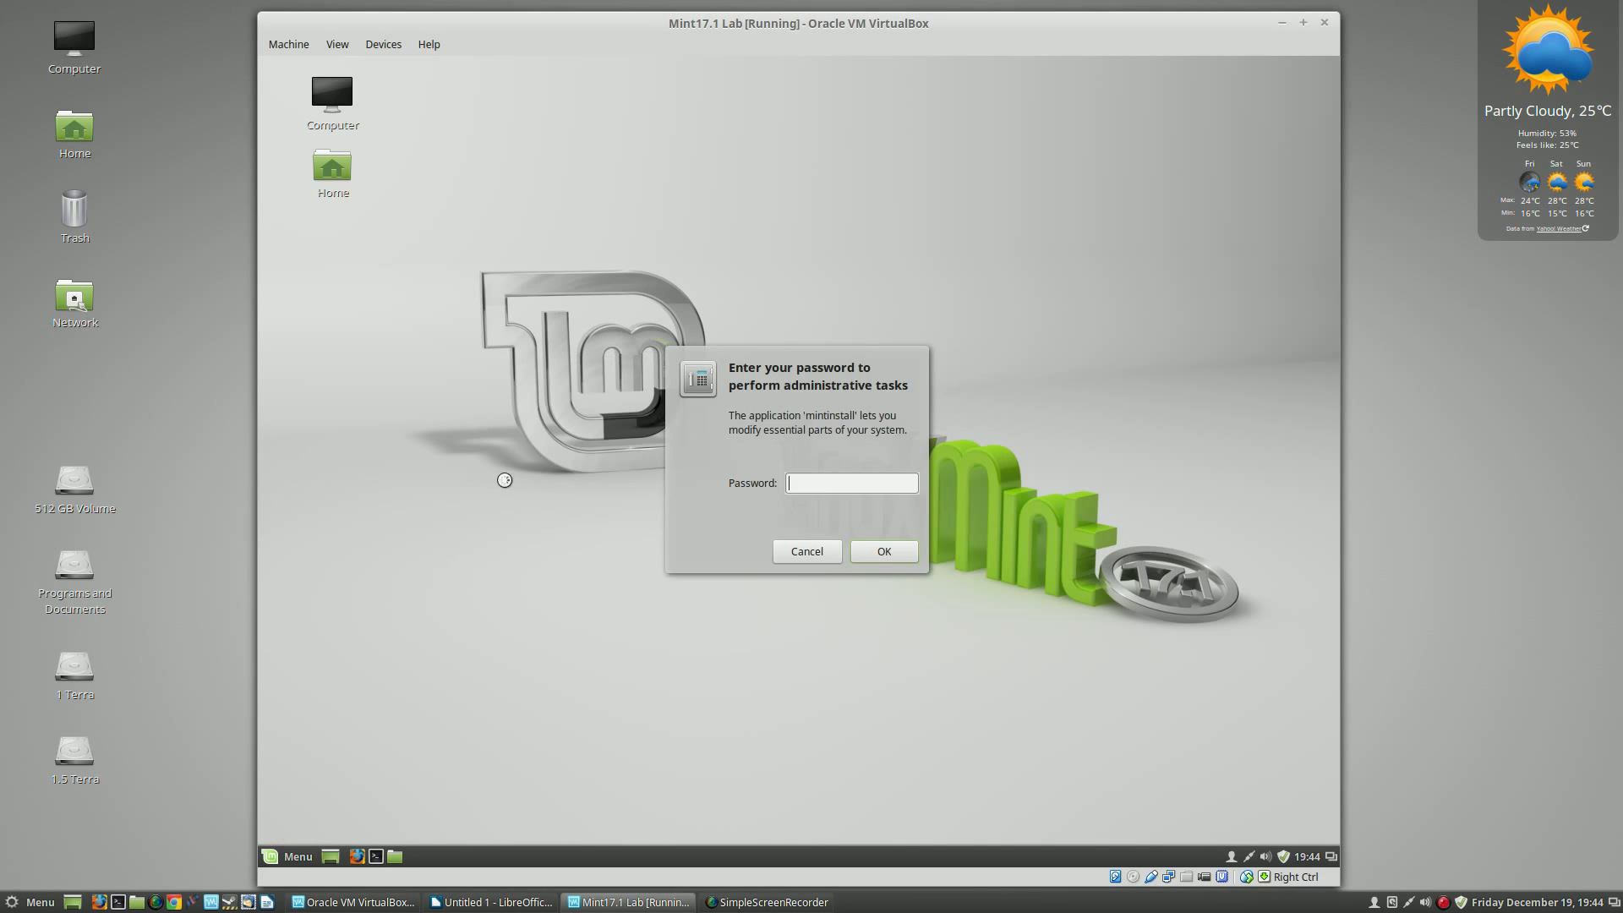
pyautogui.write('******')
pyautogui.press('Return')
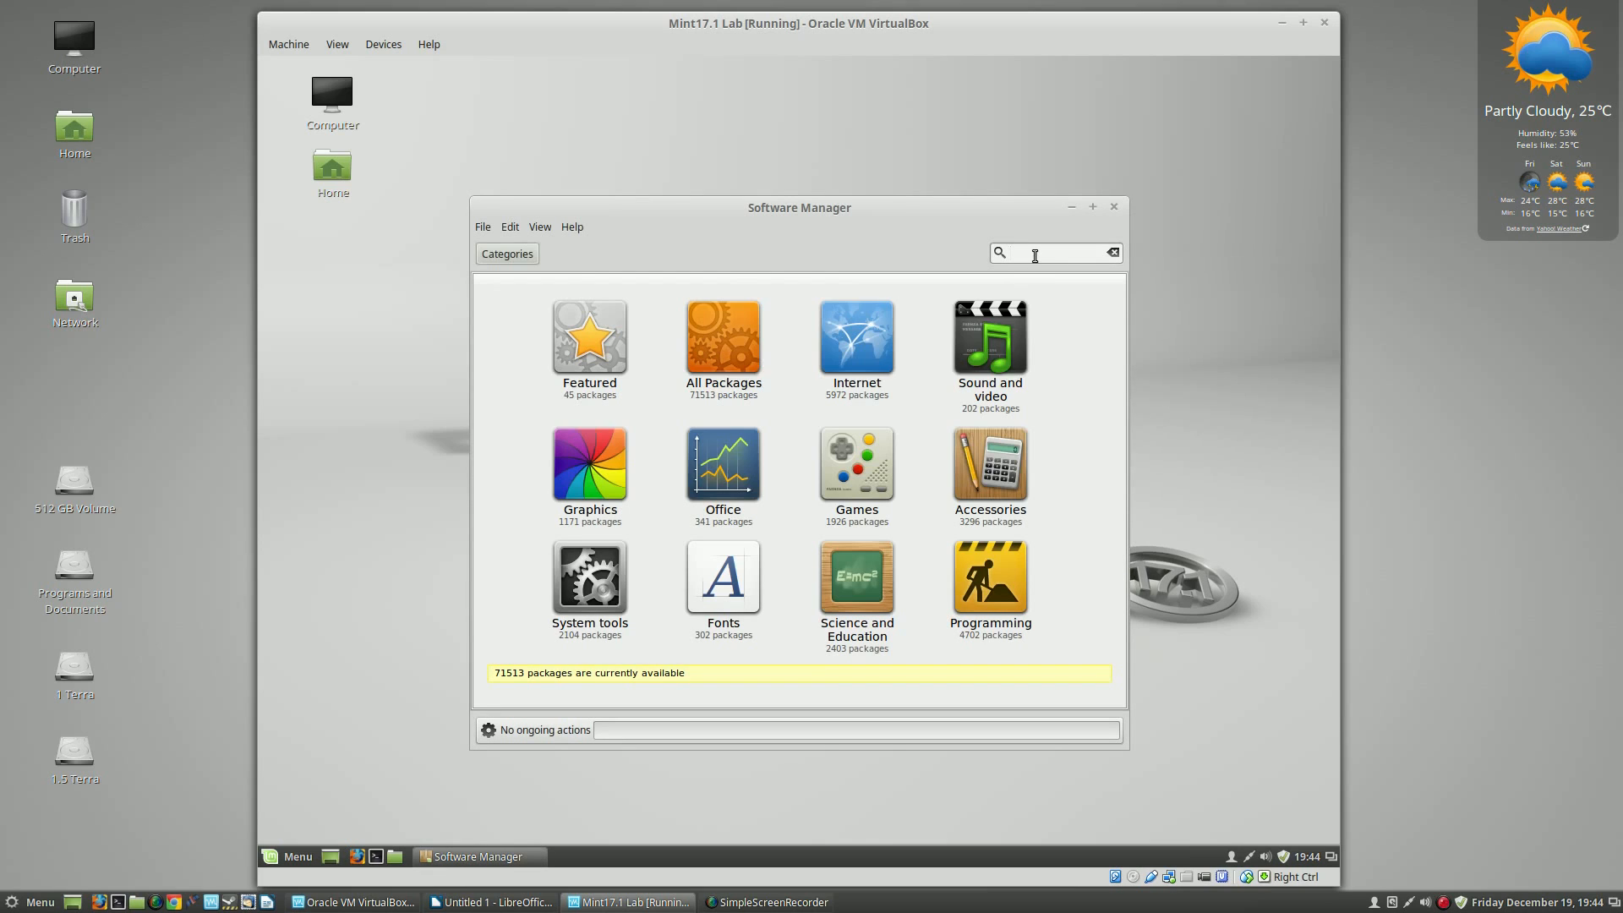
# Search for playonlinux, install the package while accepting the listed package removals, and minimize the Software Manager.
pyautogui.write('playonlinux')
pyautogui.press('Return')
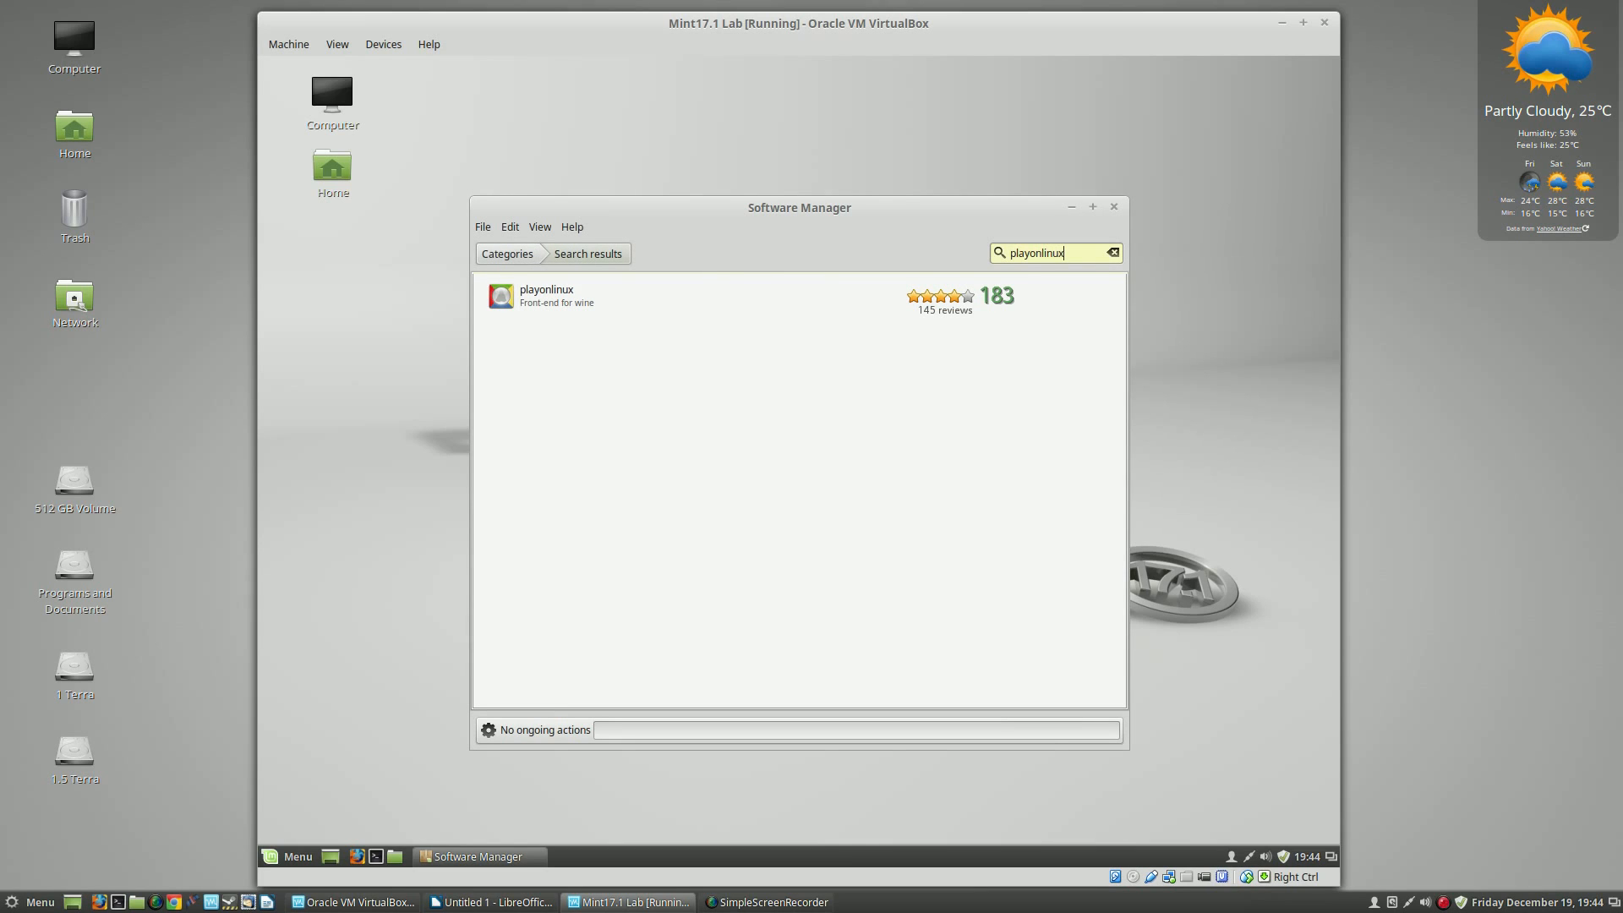
pyautogui.click(541, 301)
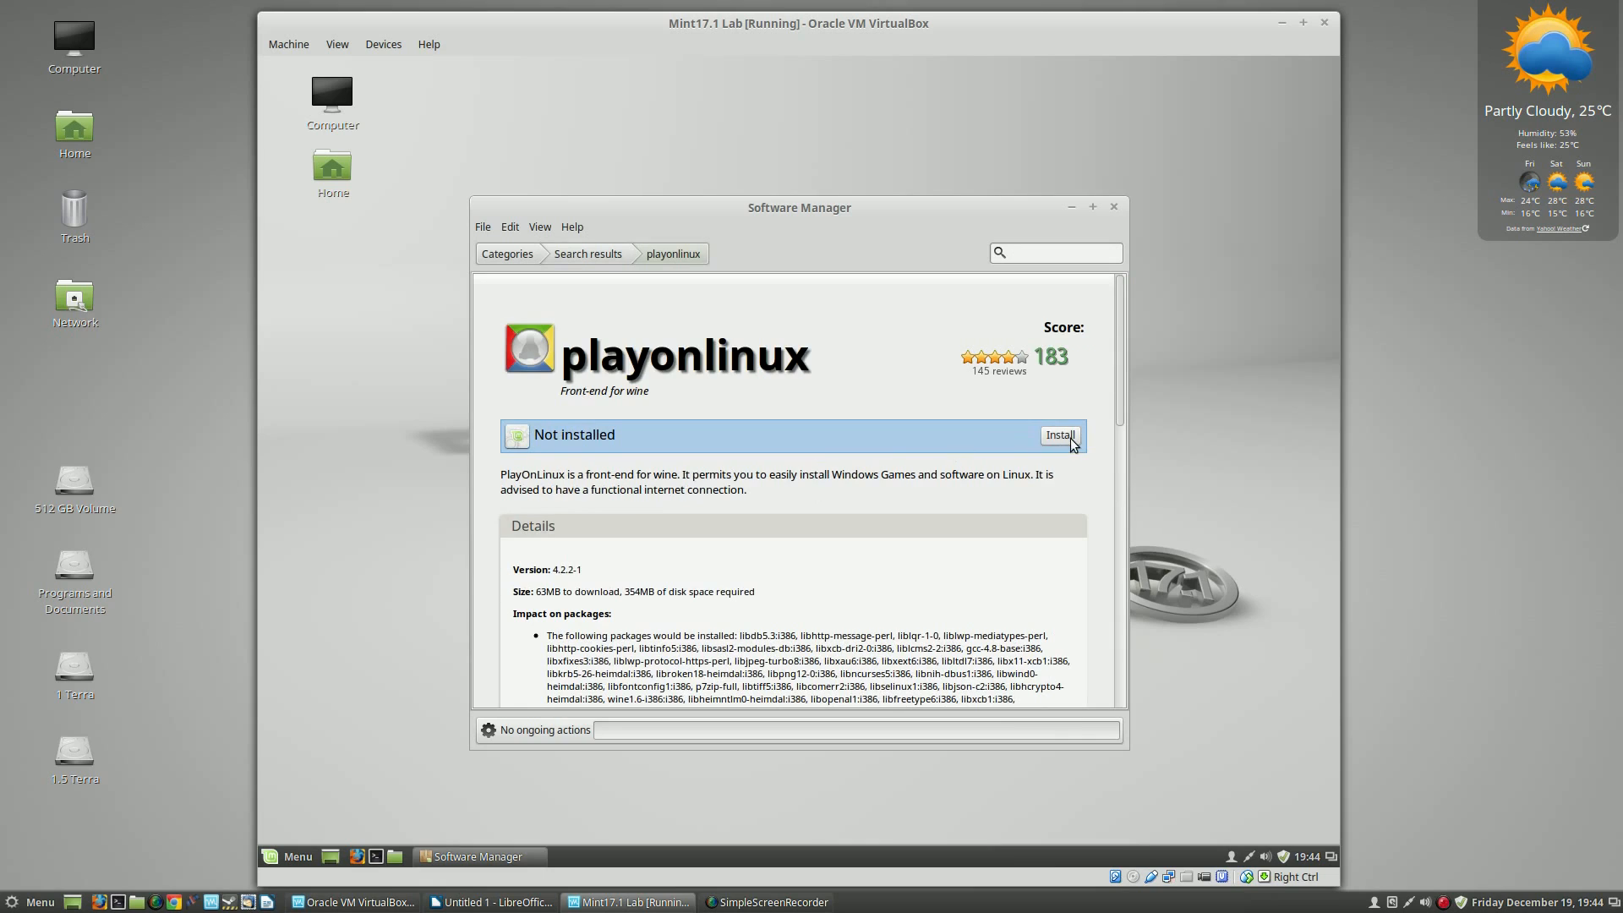
pyautogui.click(1070, 440)
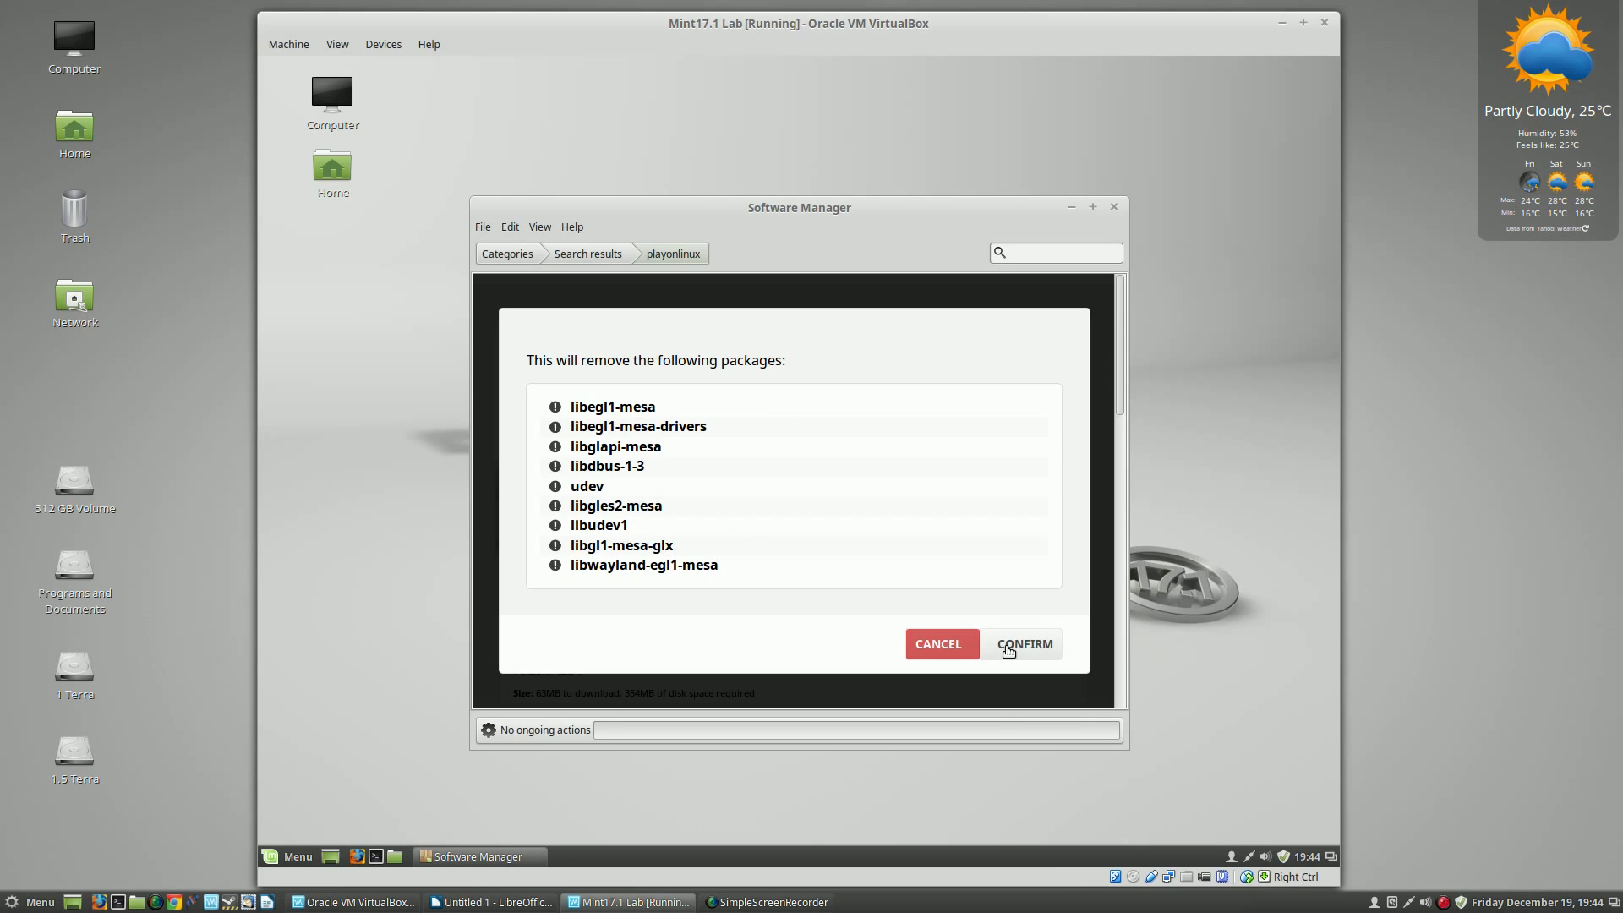
pyautogui.click(1009, 648)
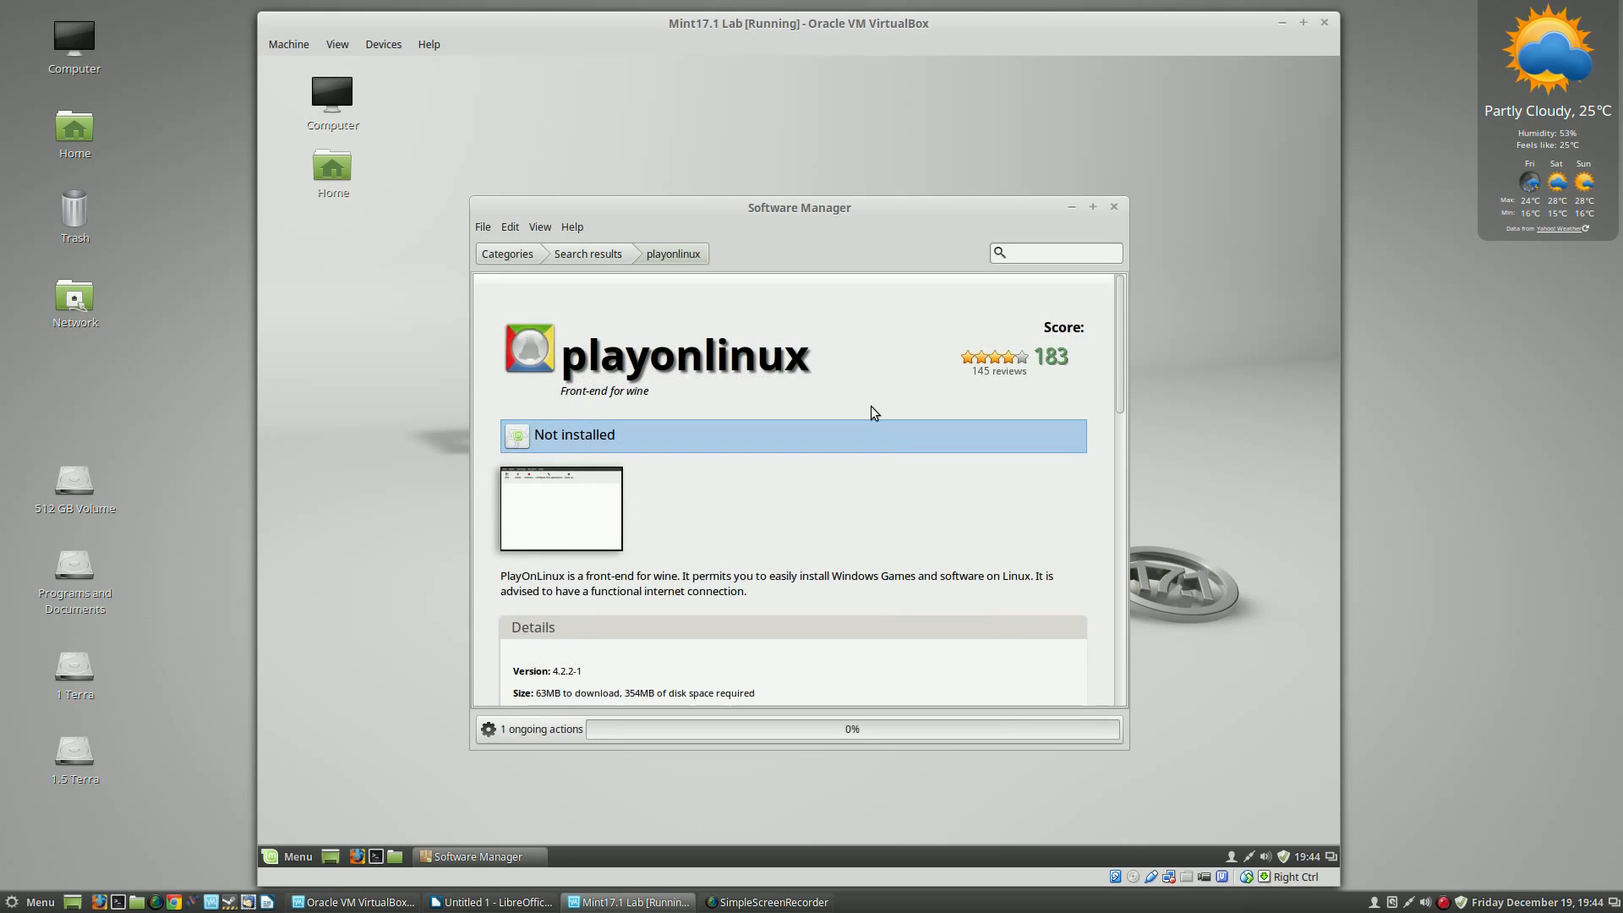
pyautogui.moveTo(871, 211); pyautogui.dragTo(886, 99)
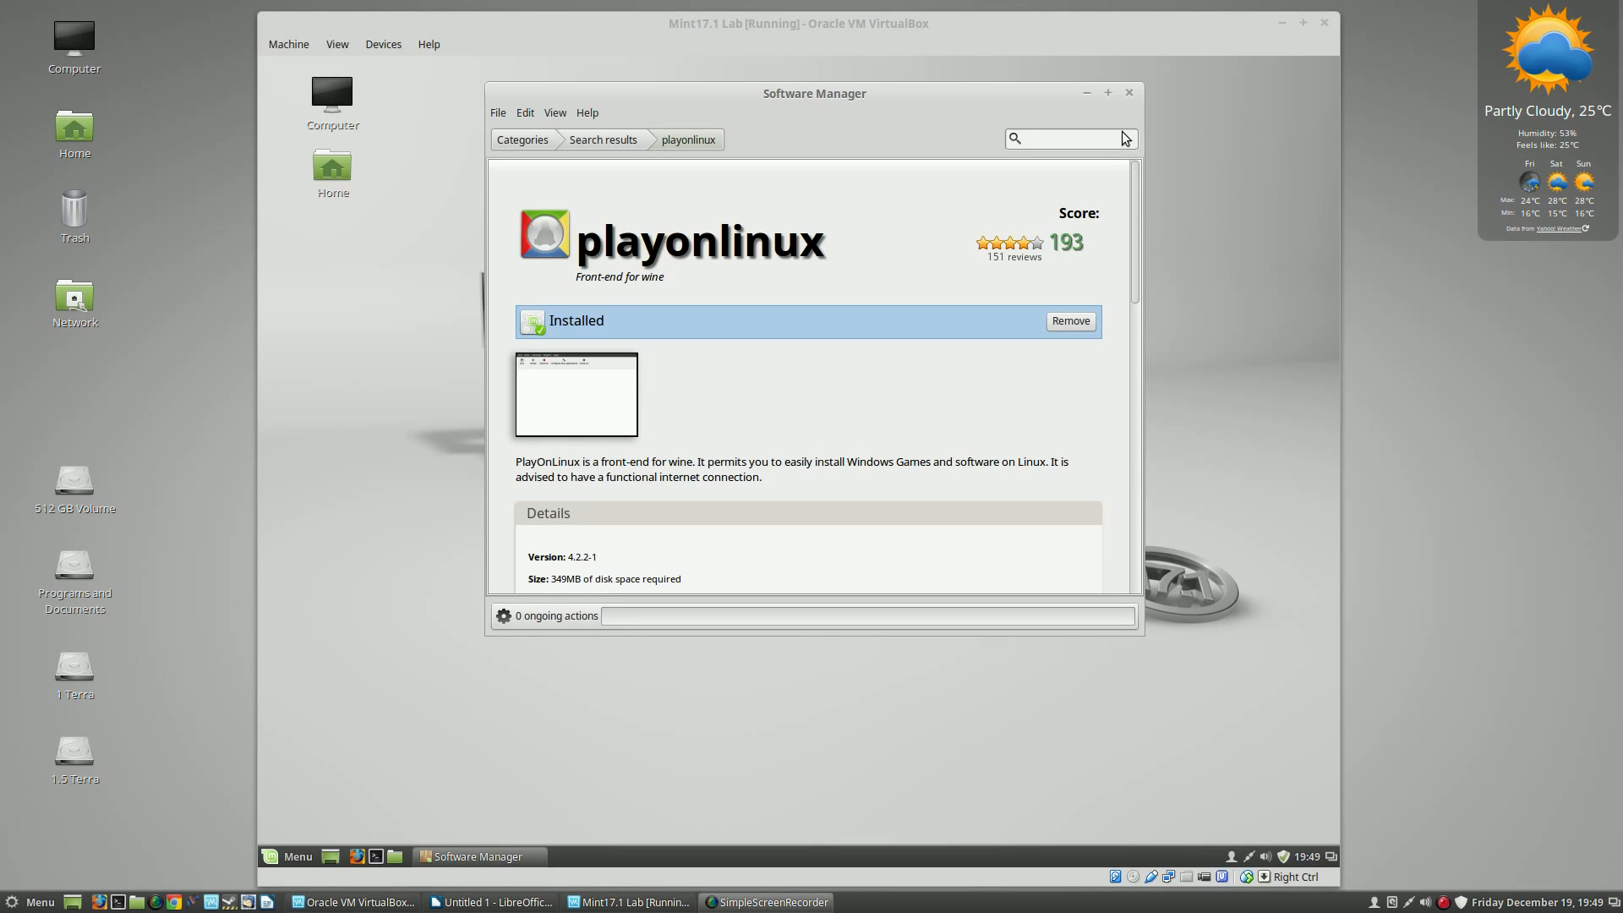
pyautogui.click(1087, 93)
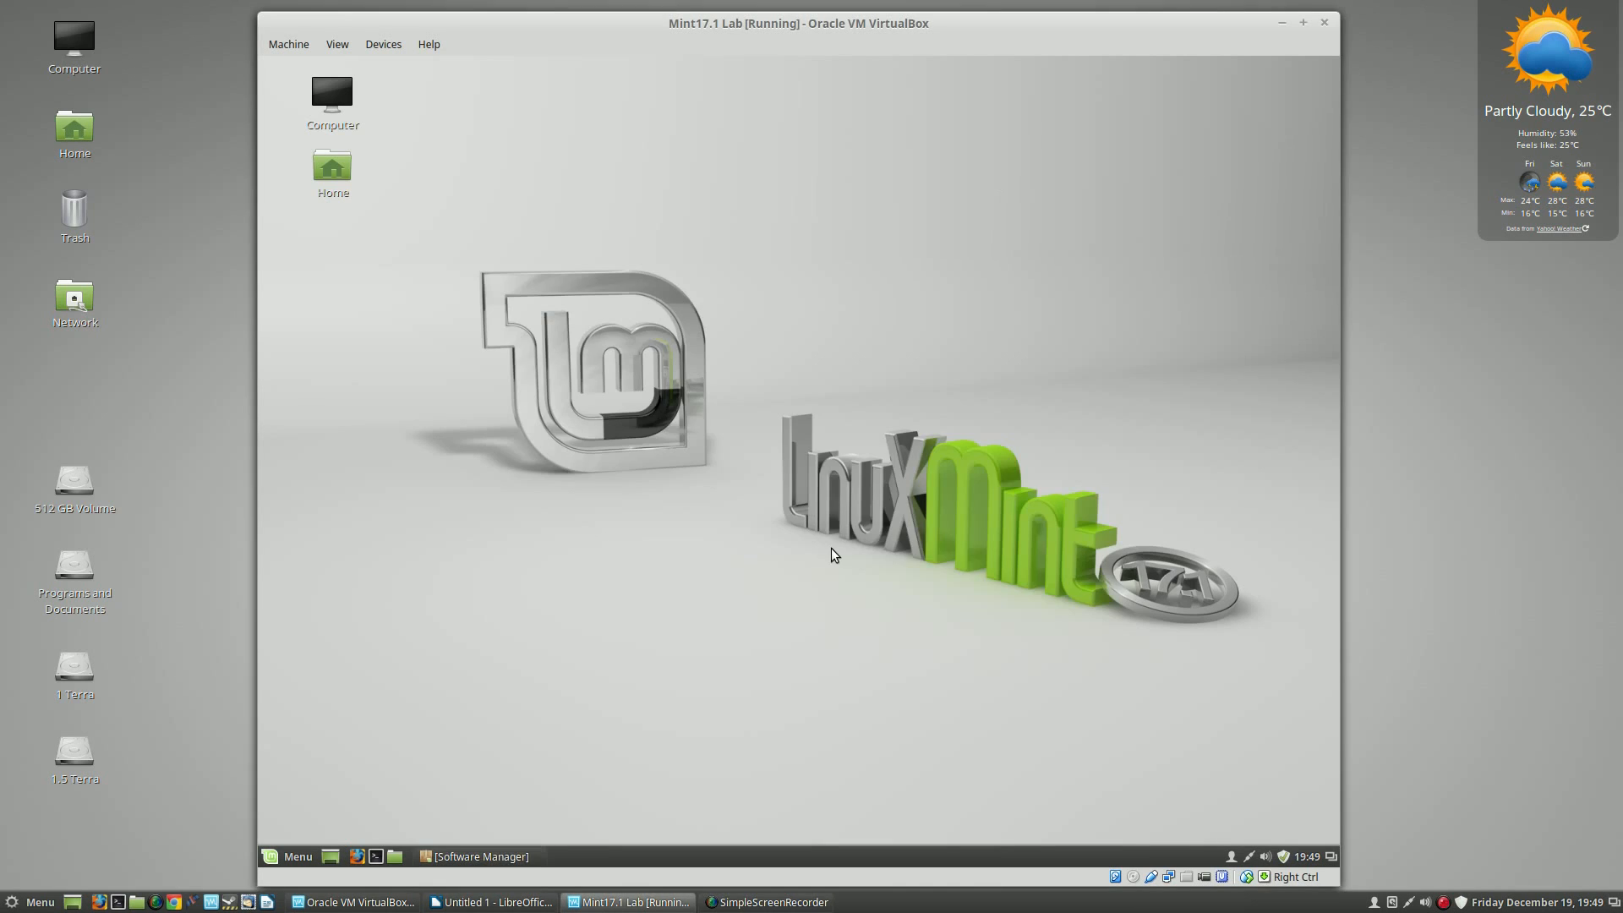
# Open Firefox and go to getmusicbee.com.
pyautogui.click(357, 857)
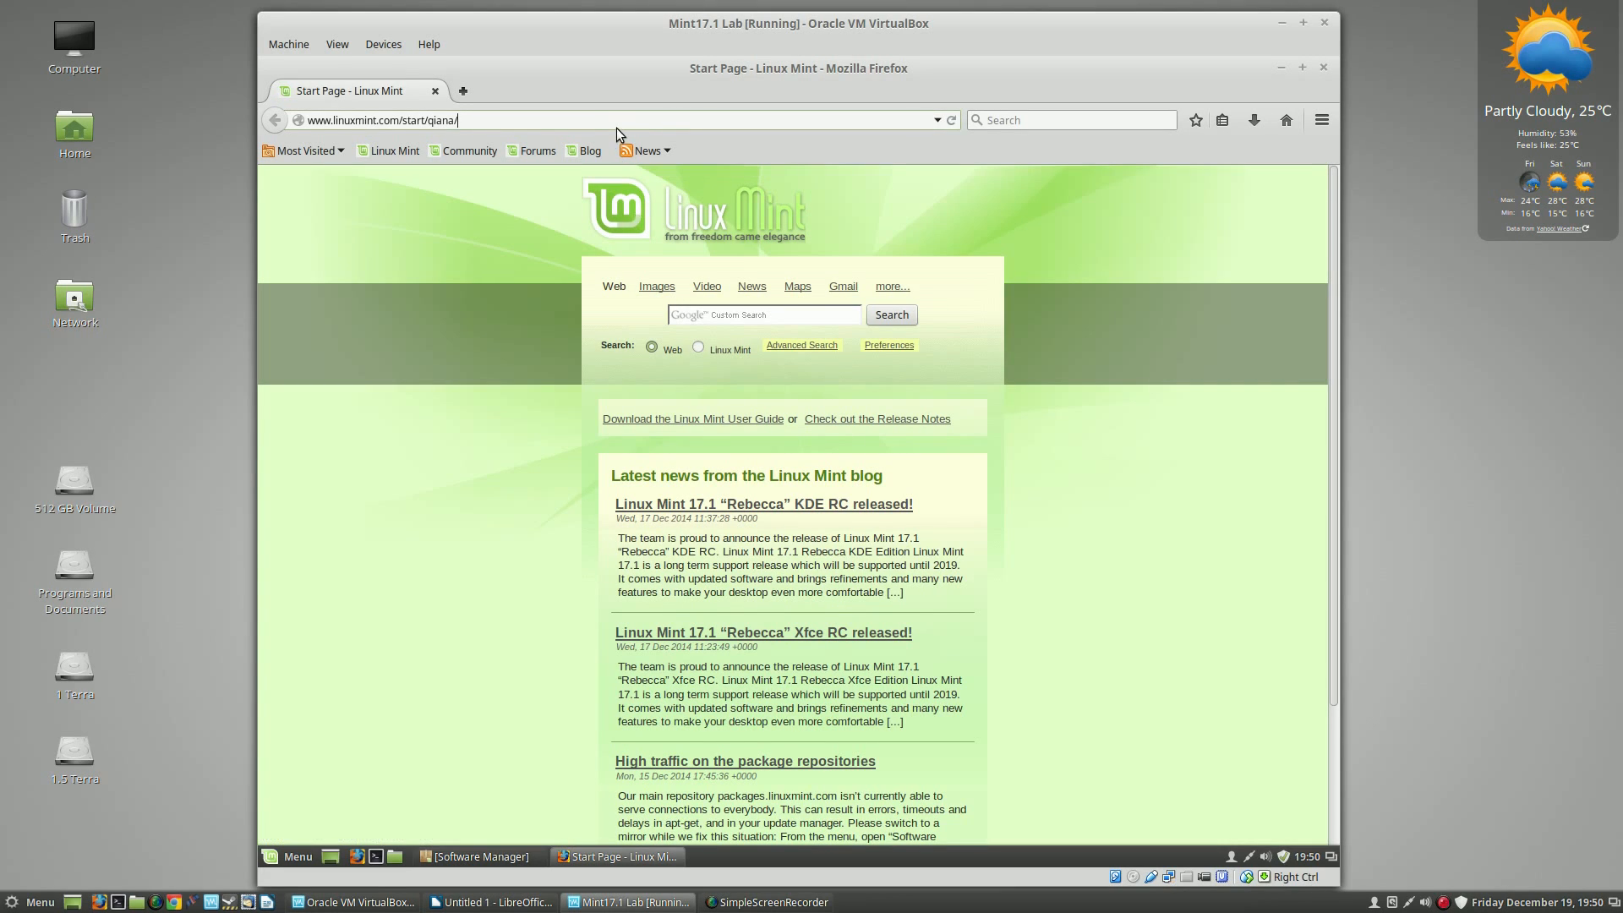
pyautogui.click(617, 124)
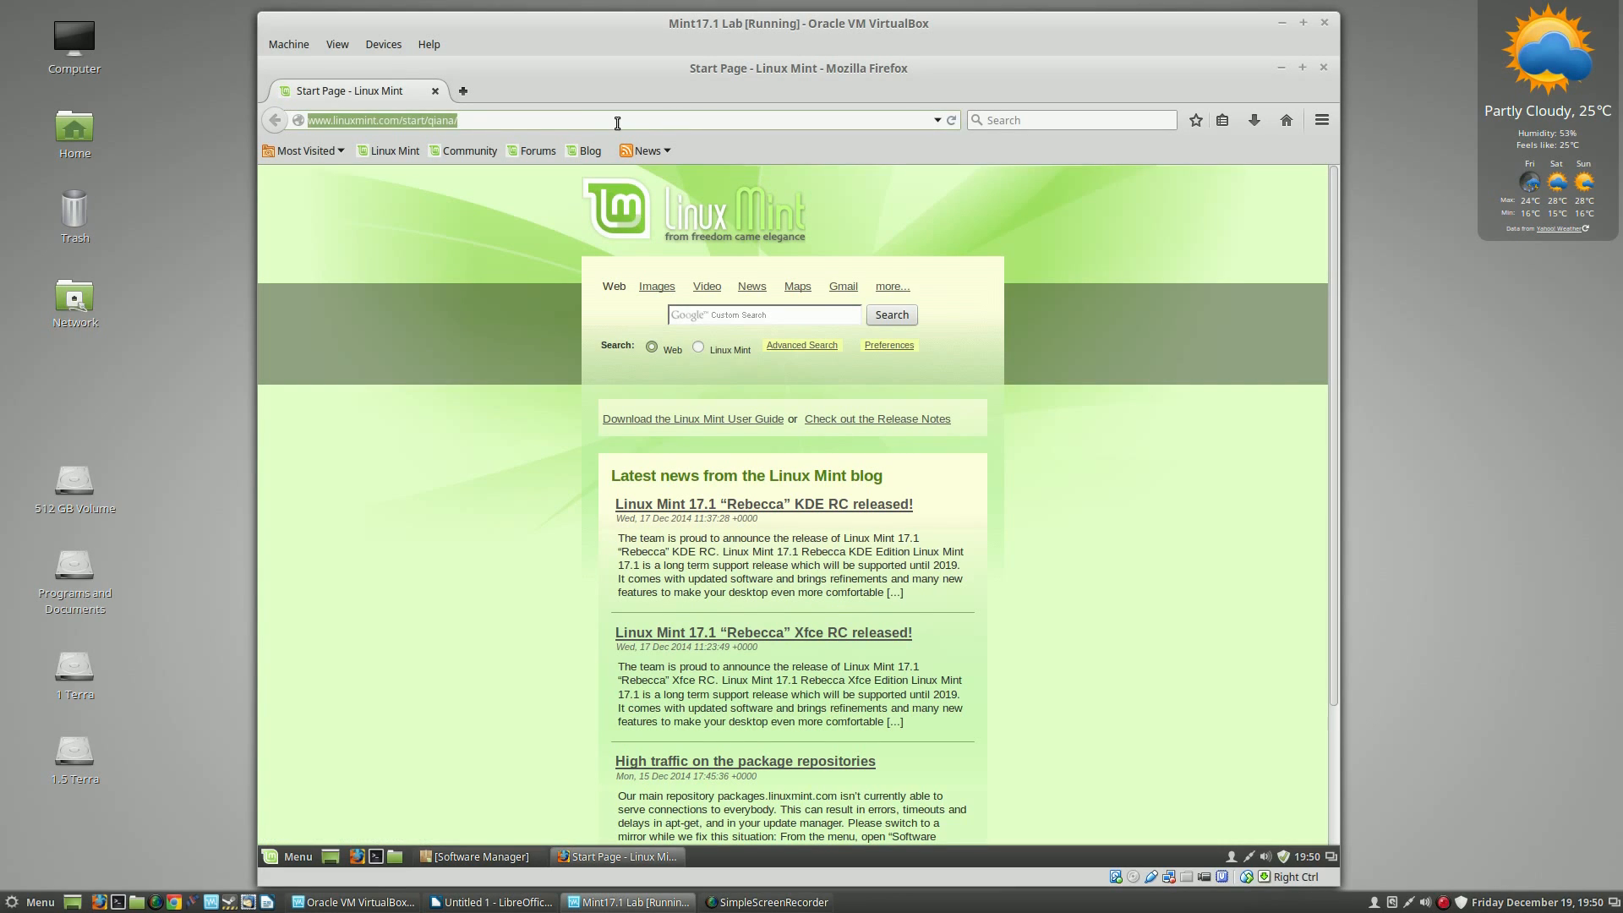
pyautogui.write('getmusi')
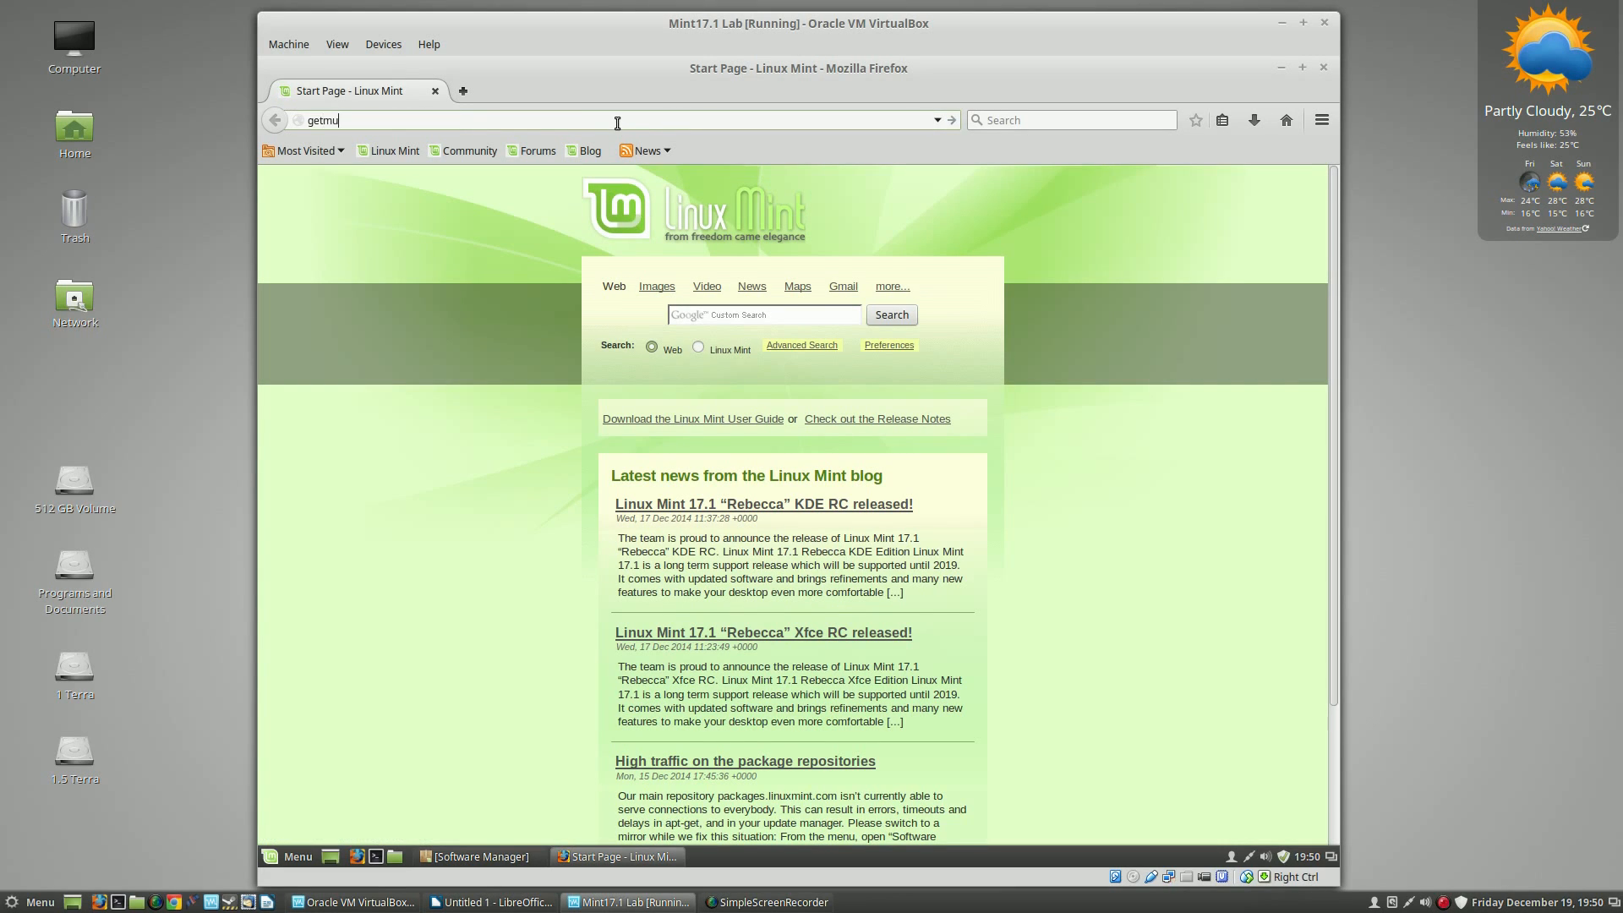
pyautogui.write('cbee.com')
pyautogui.press('Return')
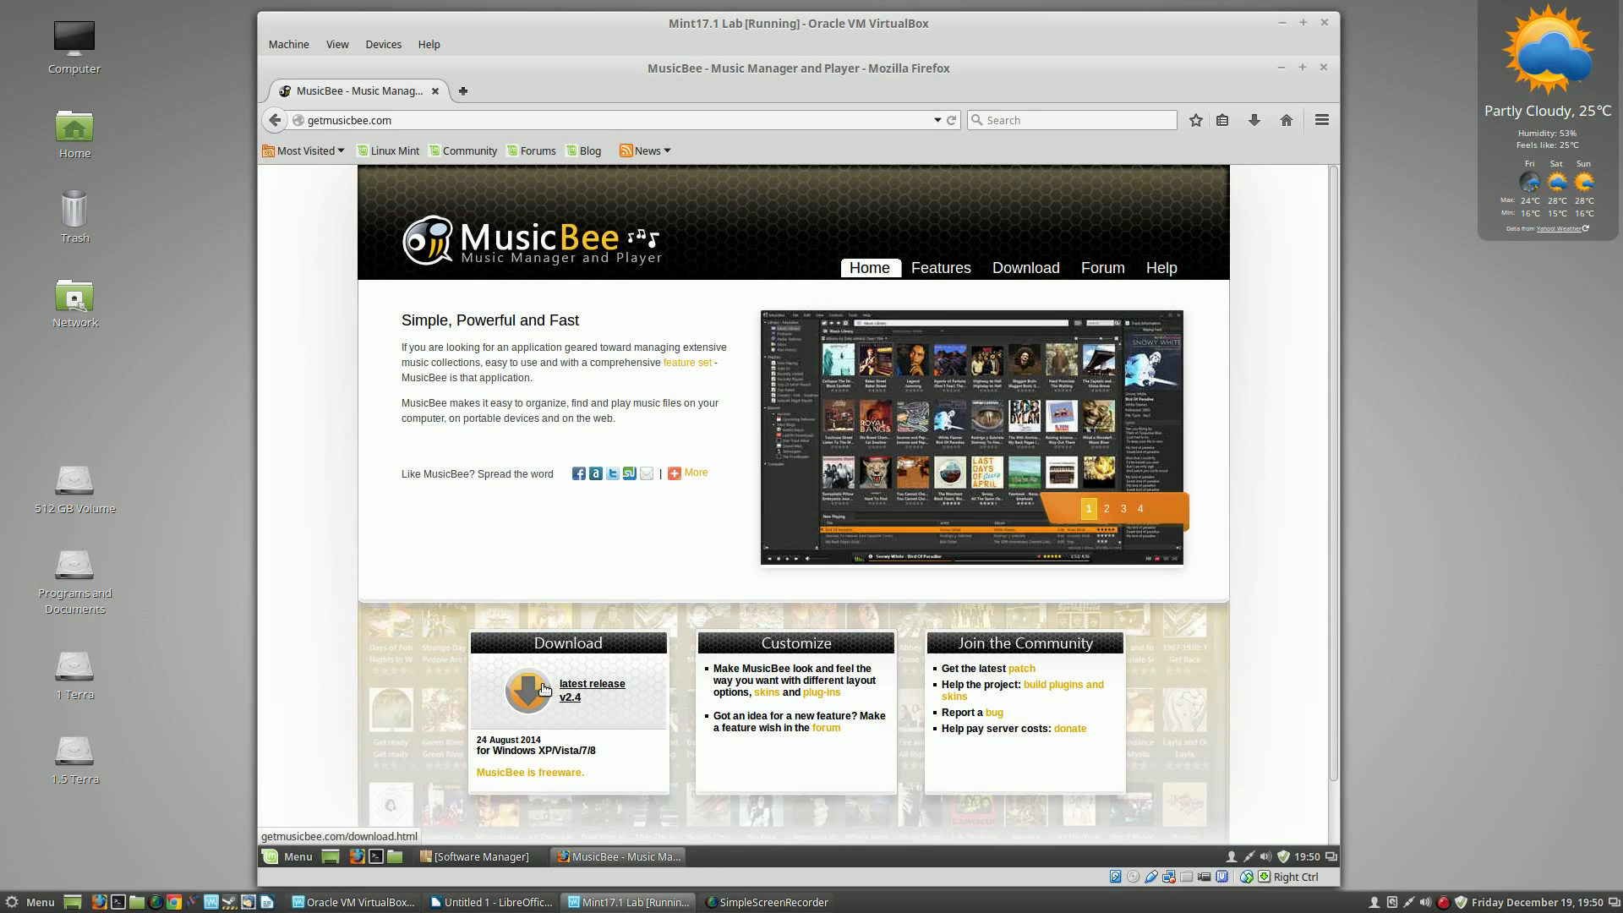
# Download the latest MusicBee release installer through the direct link and save MusicBeeSetup_2_4.zip.
pyautogui.click(581, 686)
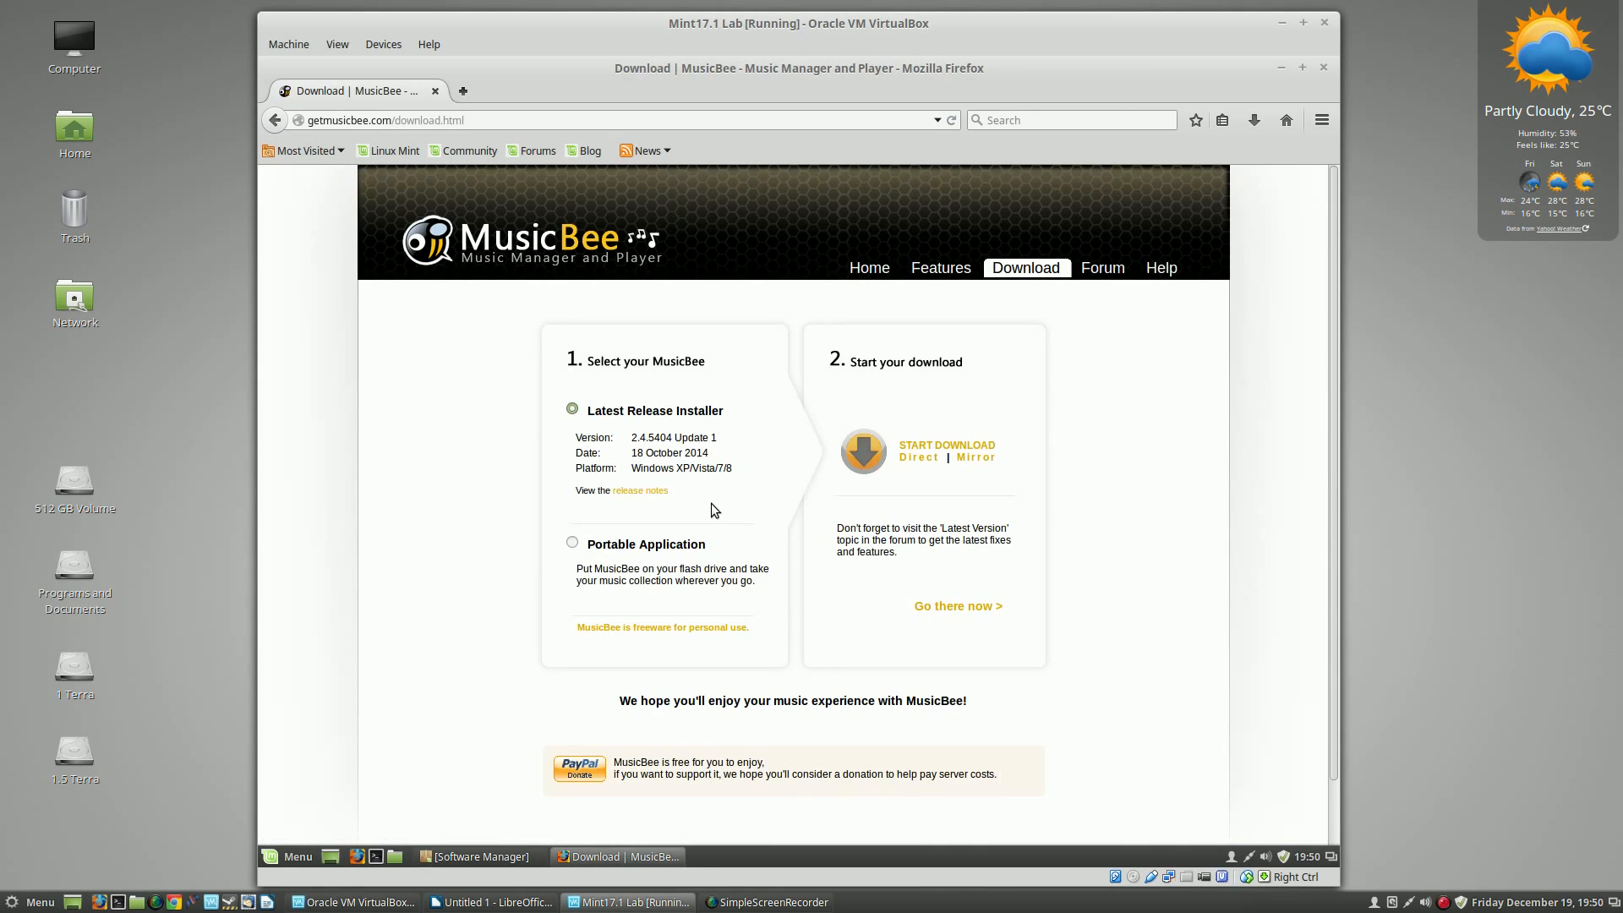
pyautogui.click(921, 462)
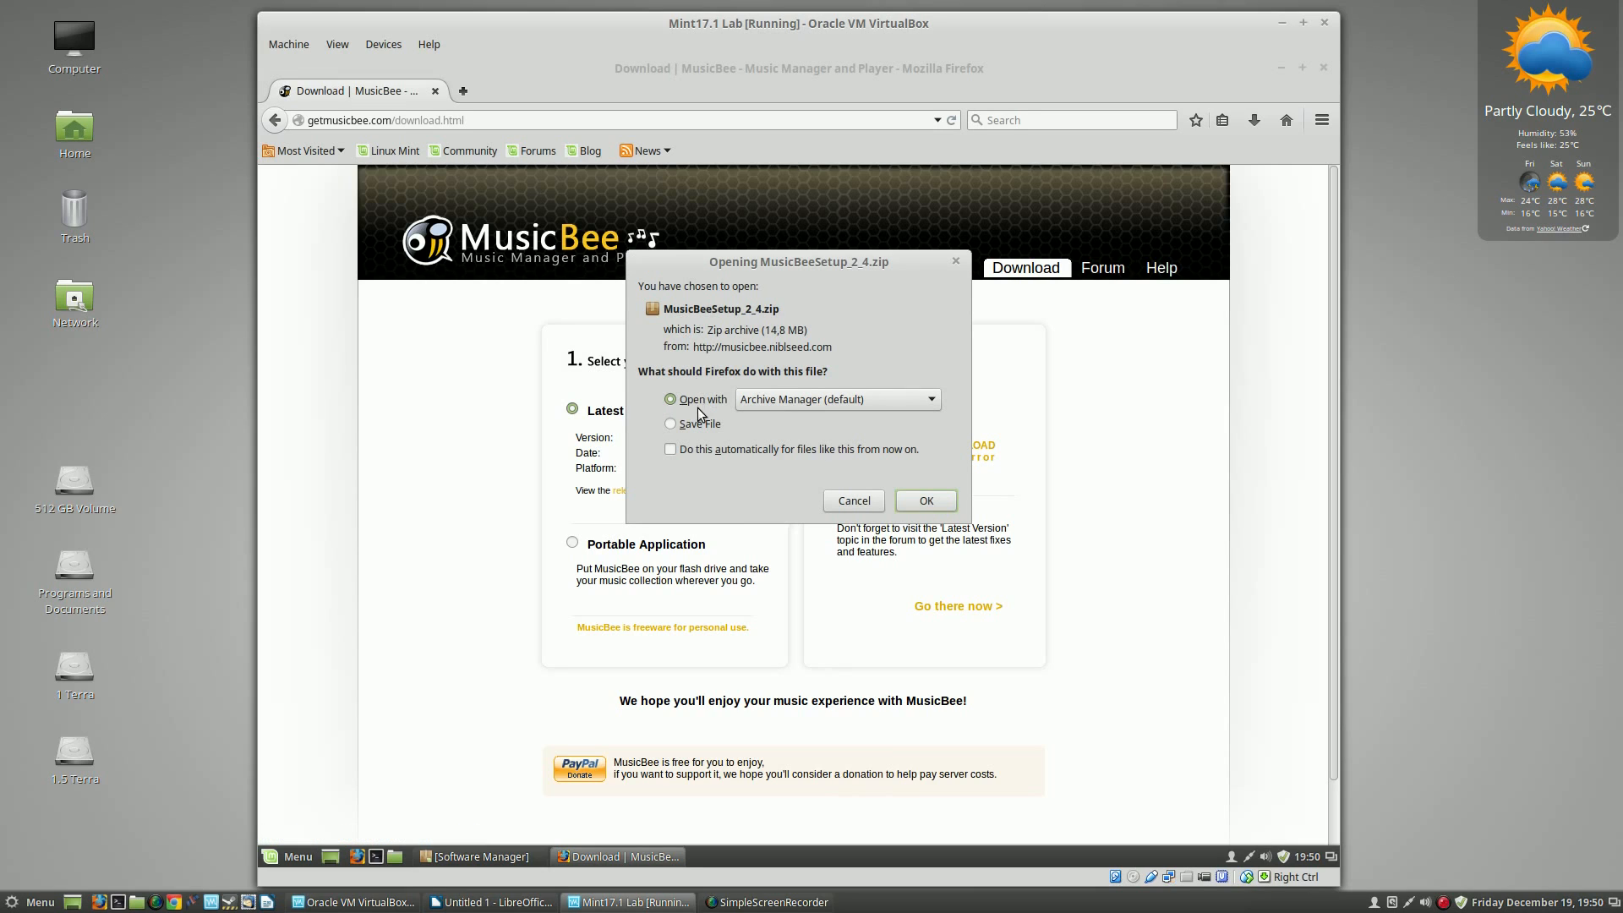
pyautogui.click(700, 424)
pyautogui.click(928, 499)
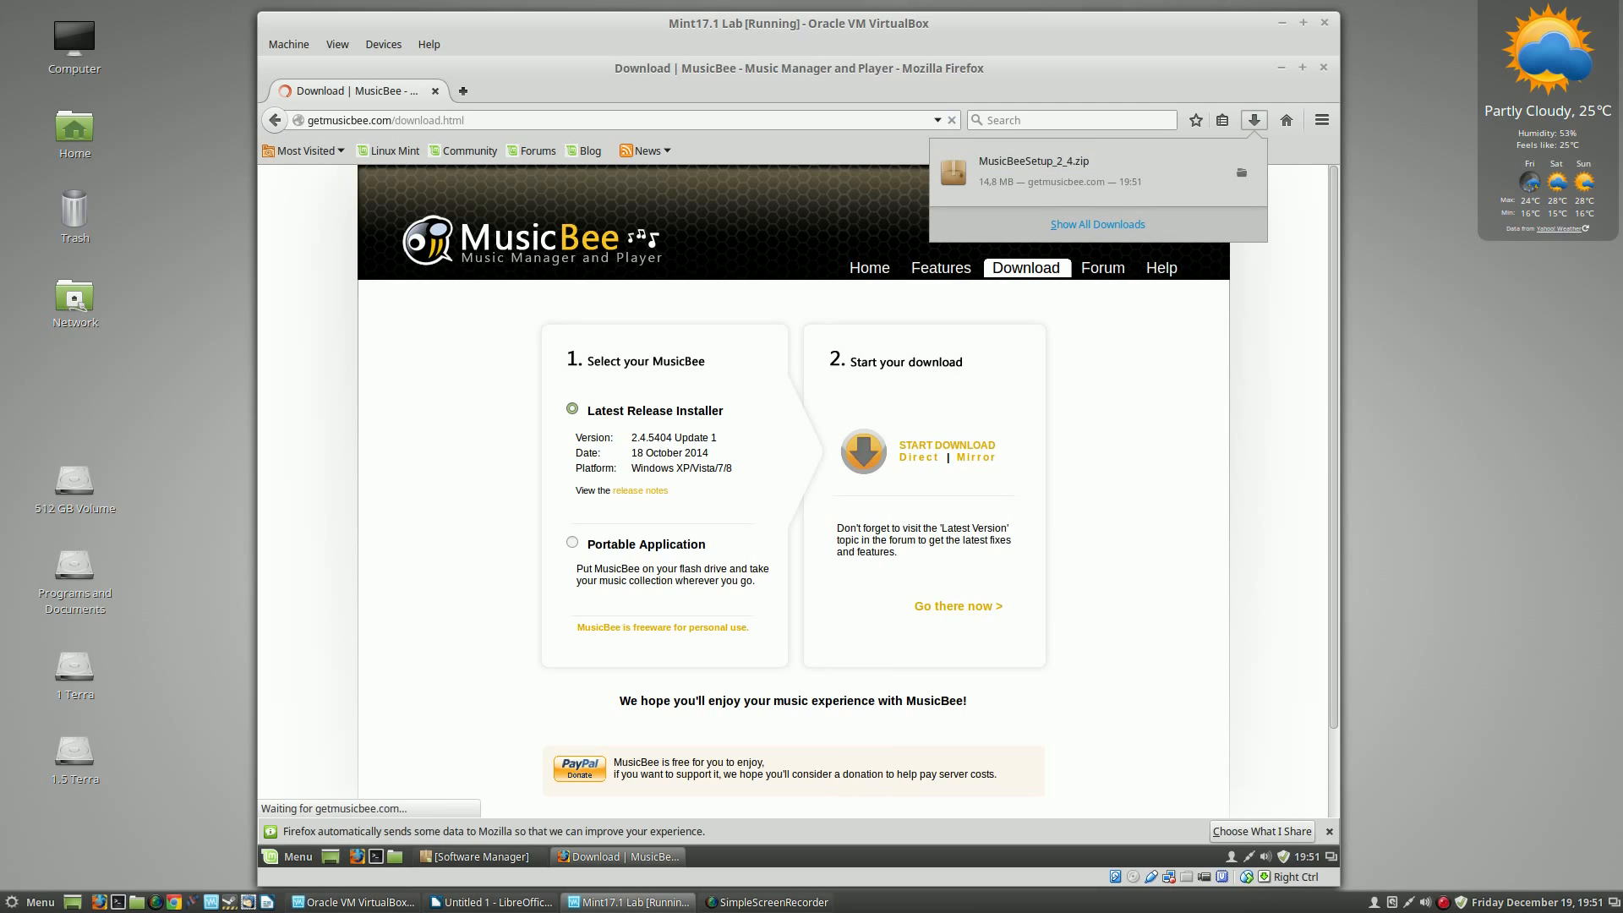
# Show the downloaded MusicBee archive in its folder and close Firefox.
pyautogui.click(1241, 178)
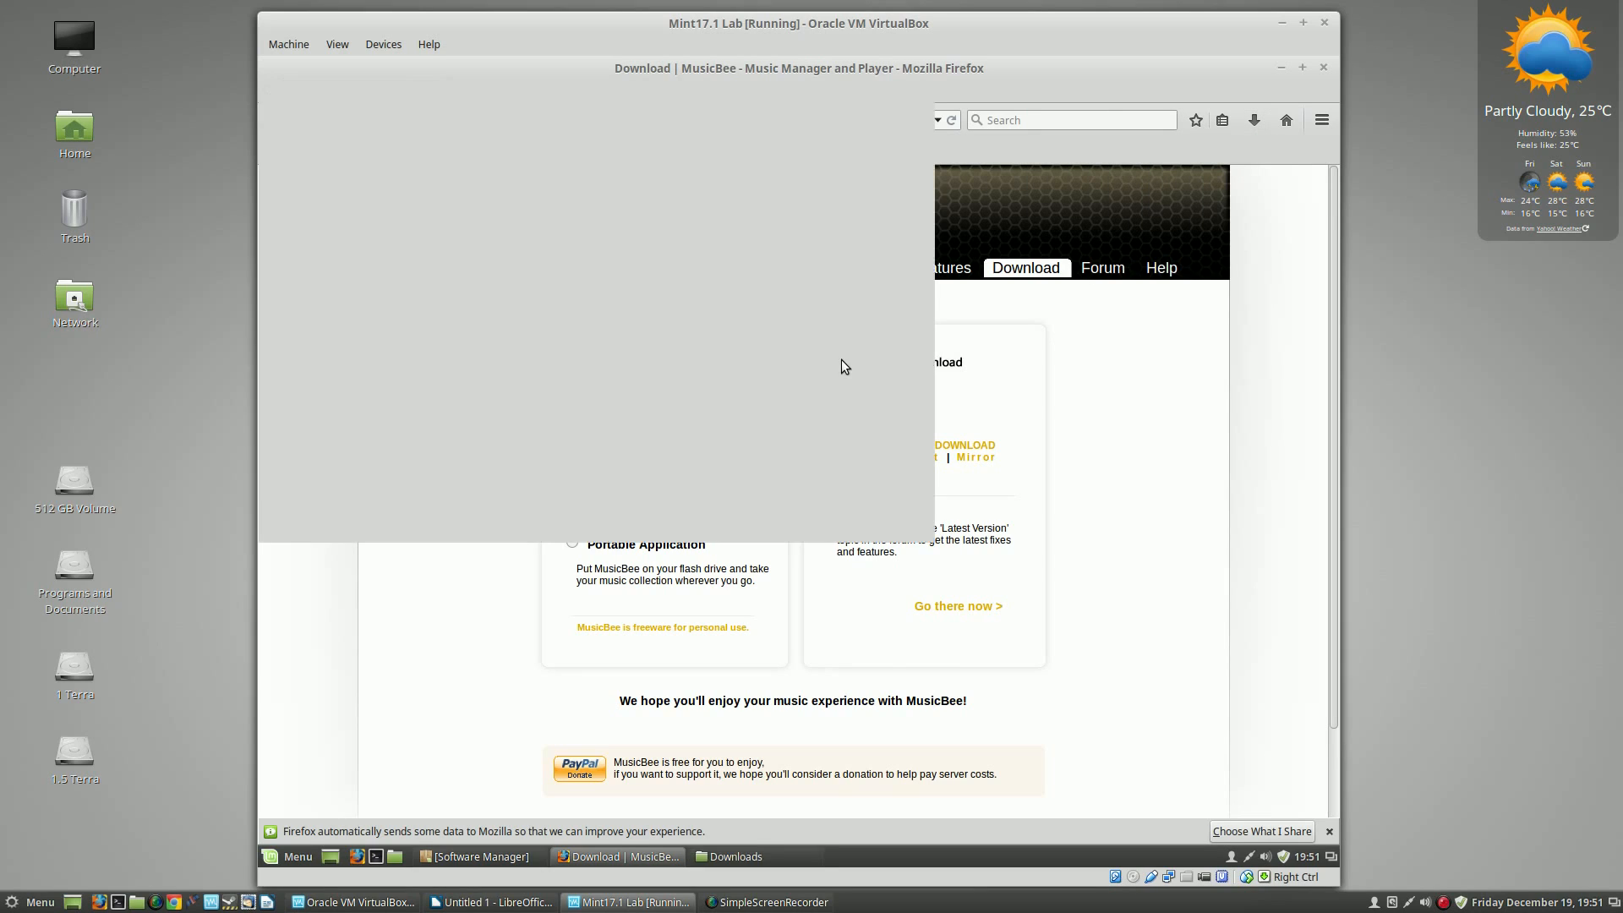
pyautogui.click(1325, 68)
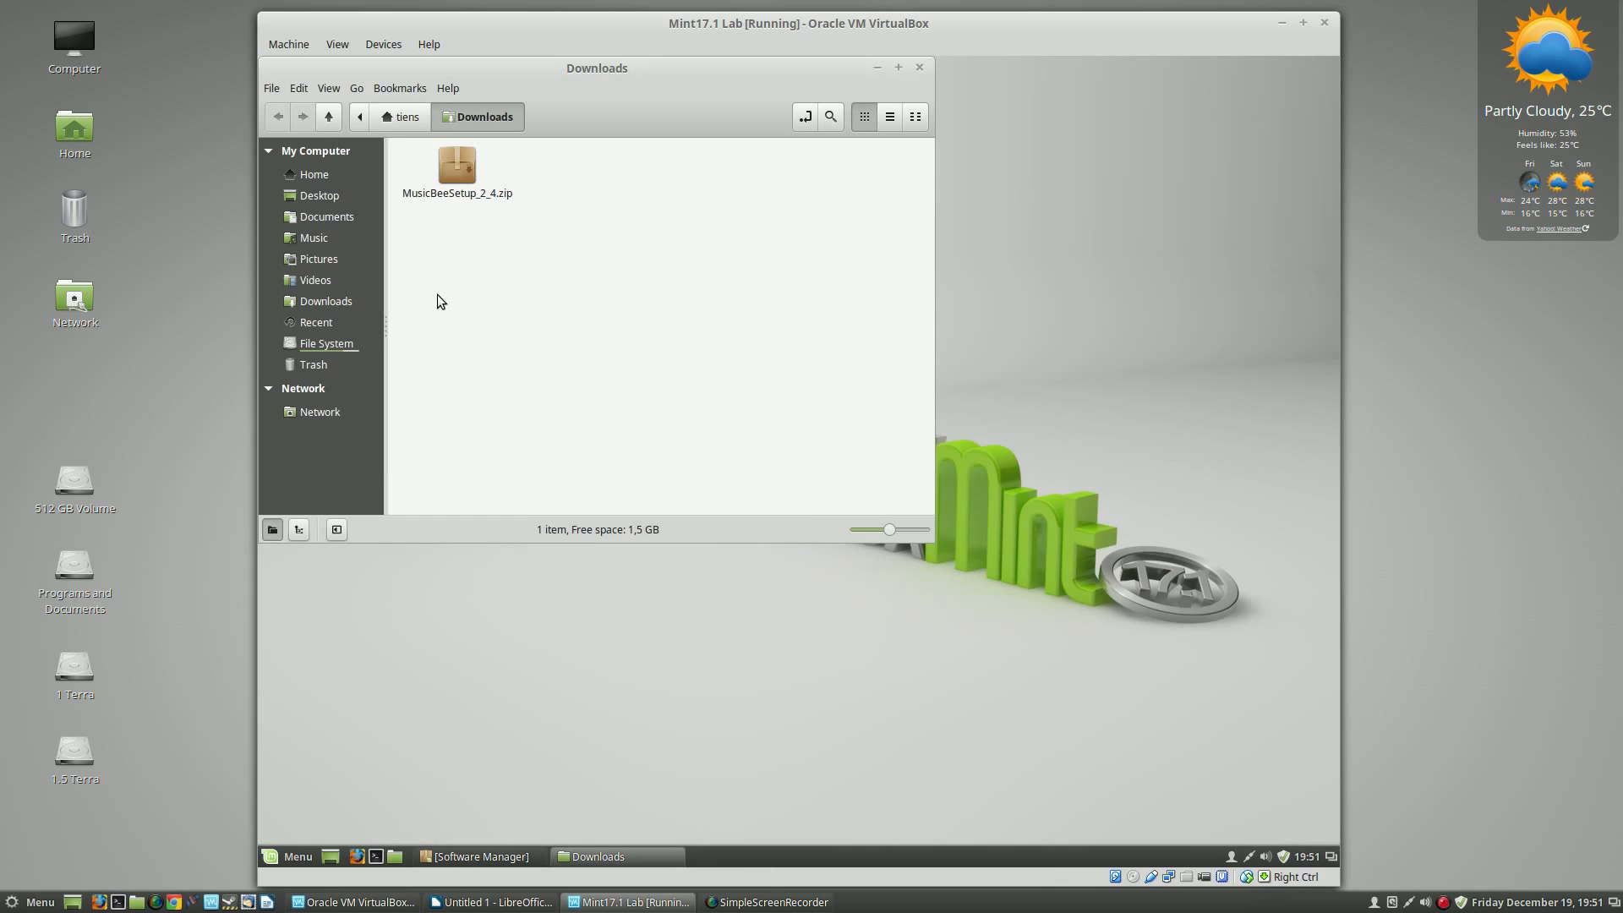
pyautogui.click(992, 628)
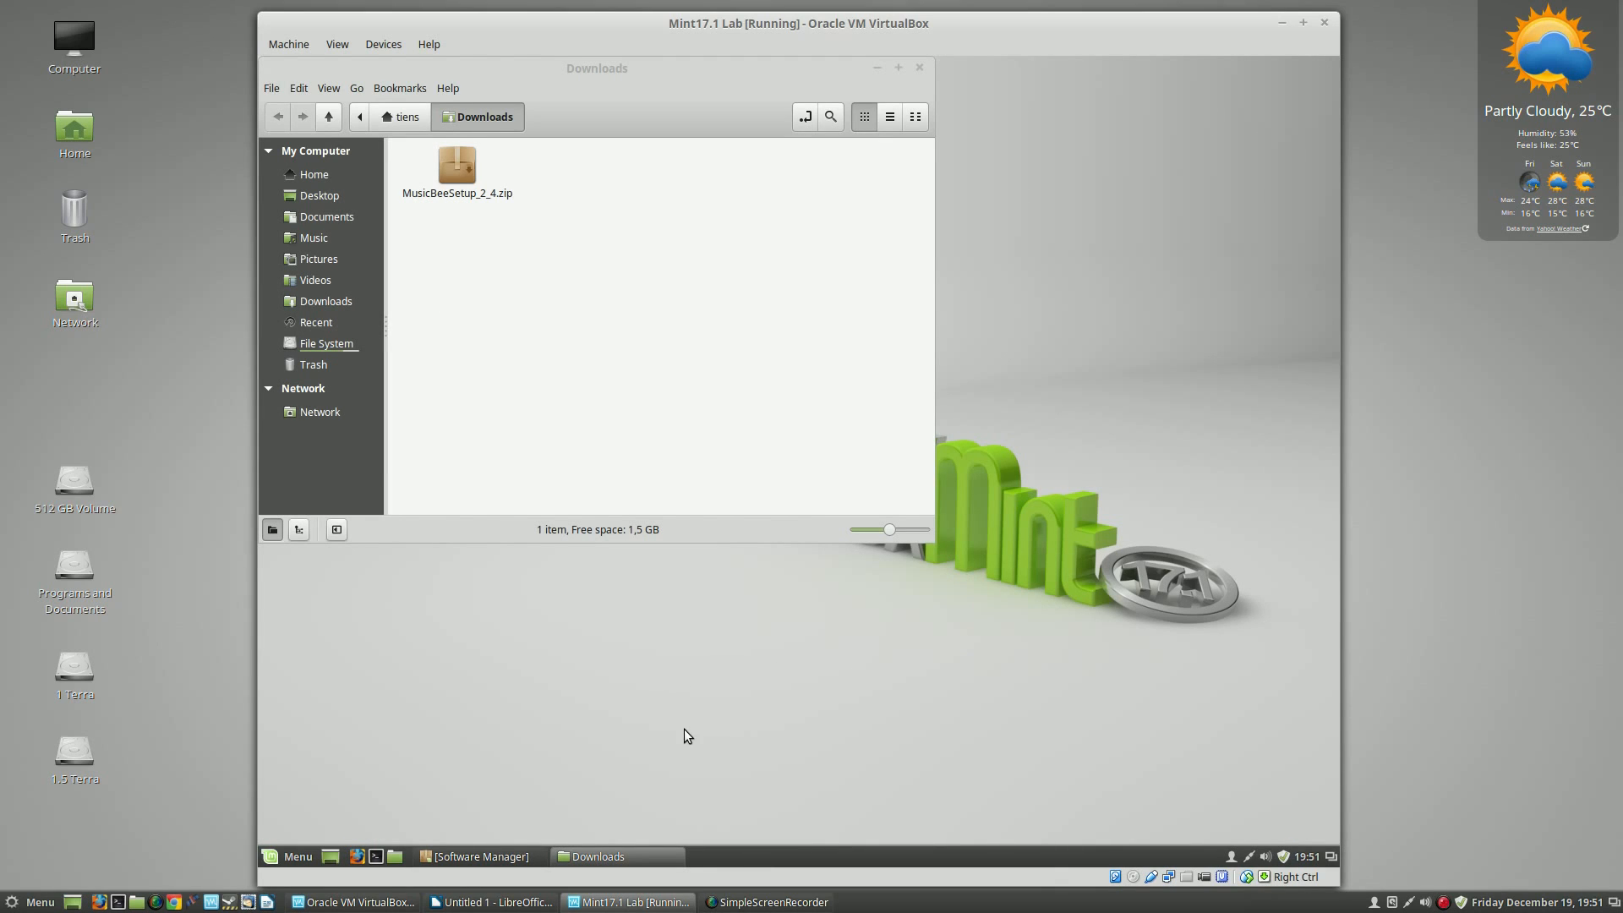
# Launch PlayOnLinux and complete its first-use wizard, continuing past the Microsoft fonts notice.
pyautogui.click(291, 857)
pyautogui.moveTo(446, 484)
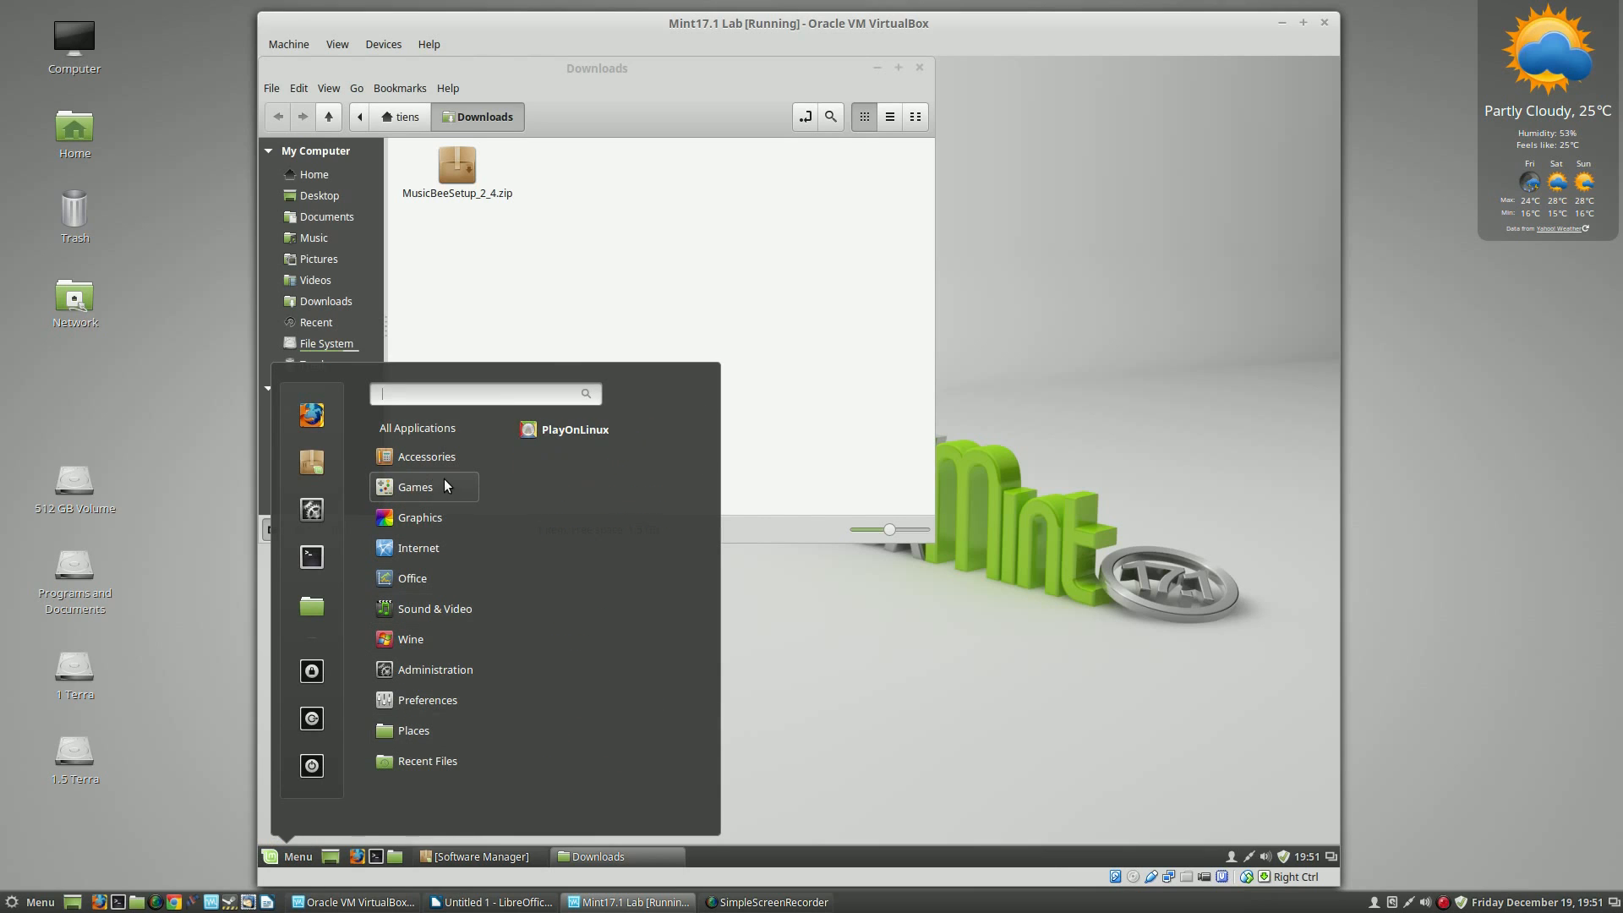
pyautogui.click(589, 431)
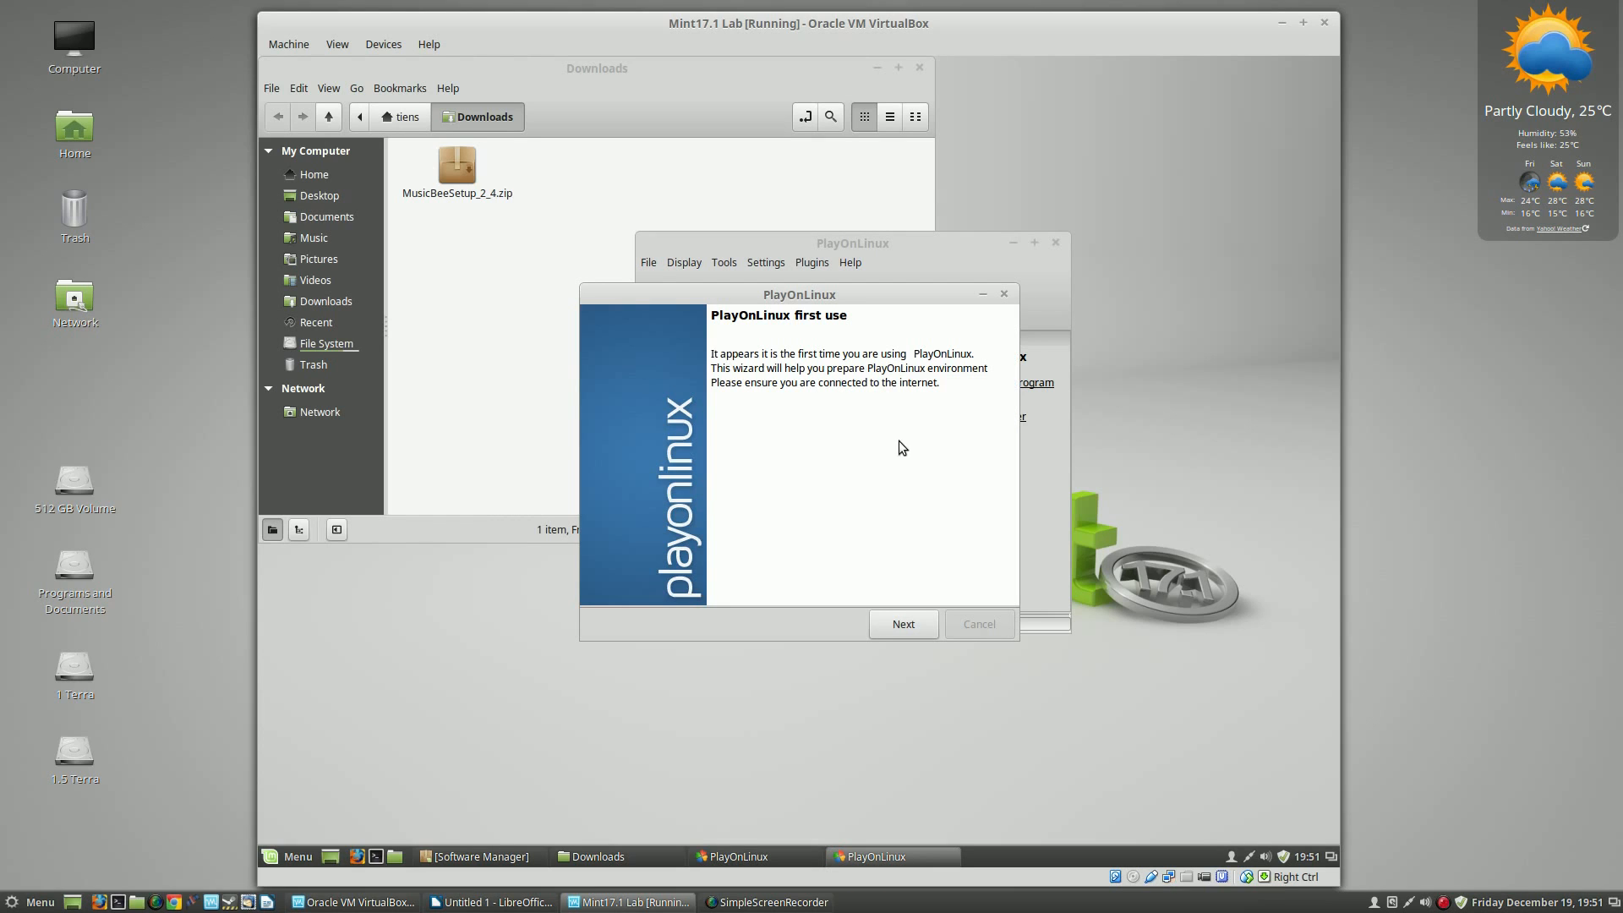
pyautogui.click(902, 625)
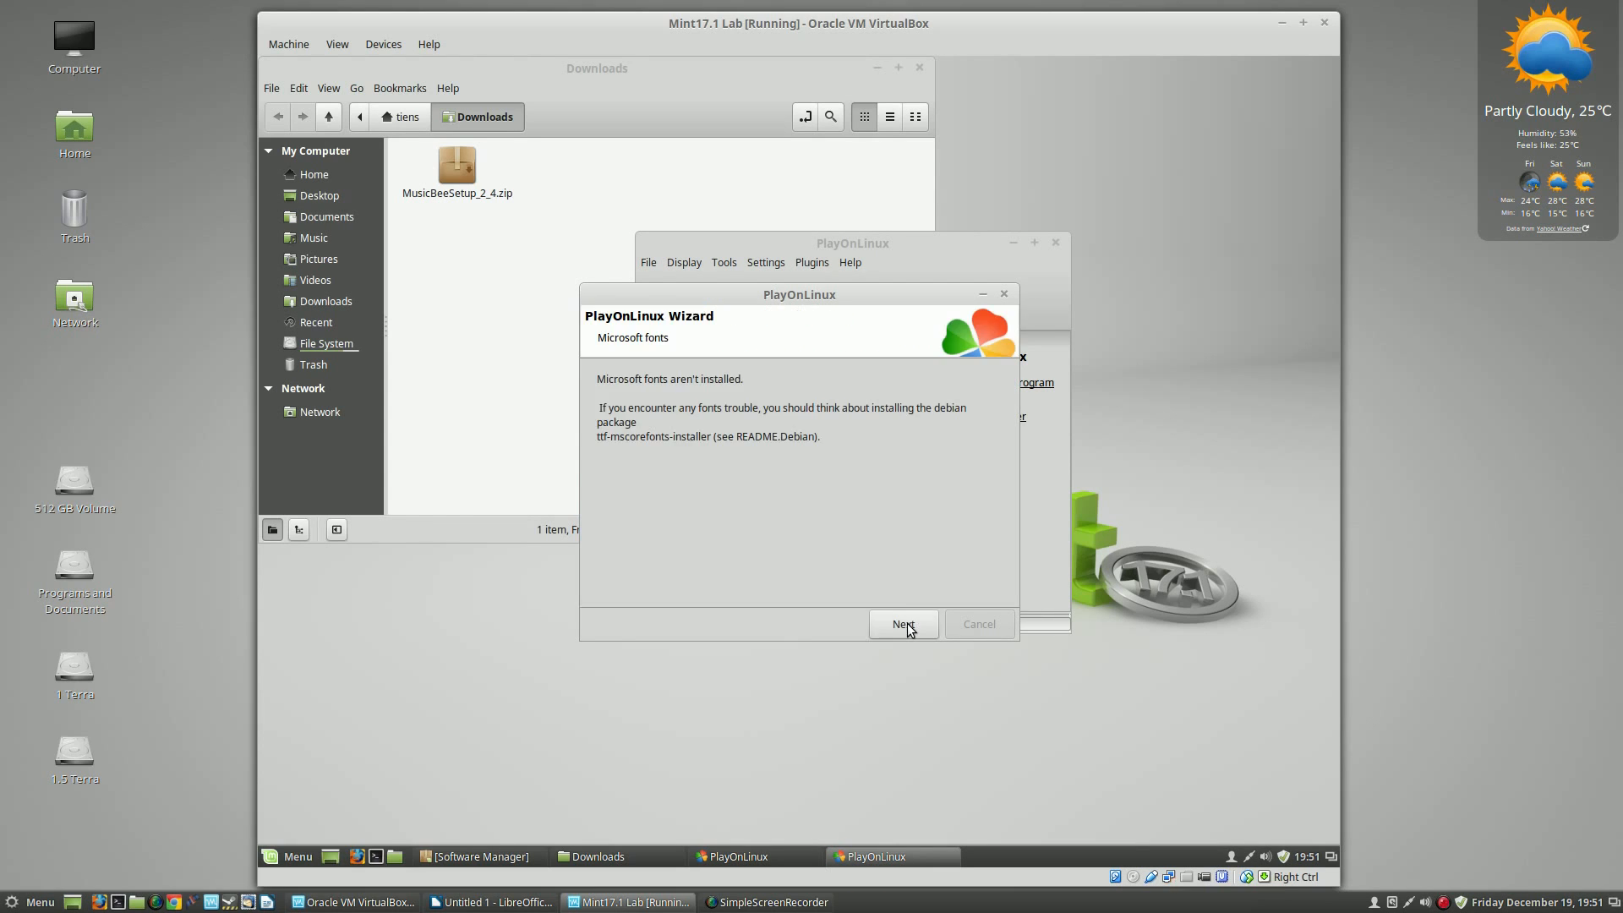
pyautogui.click(891, 628)
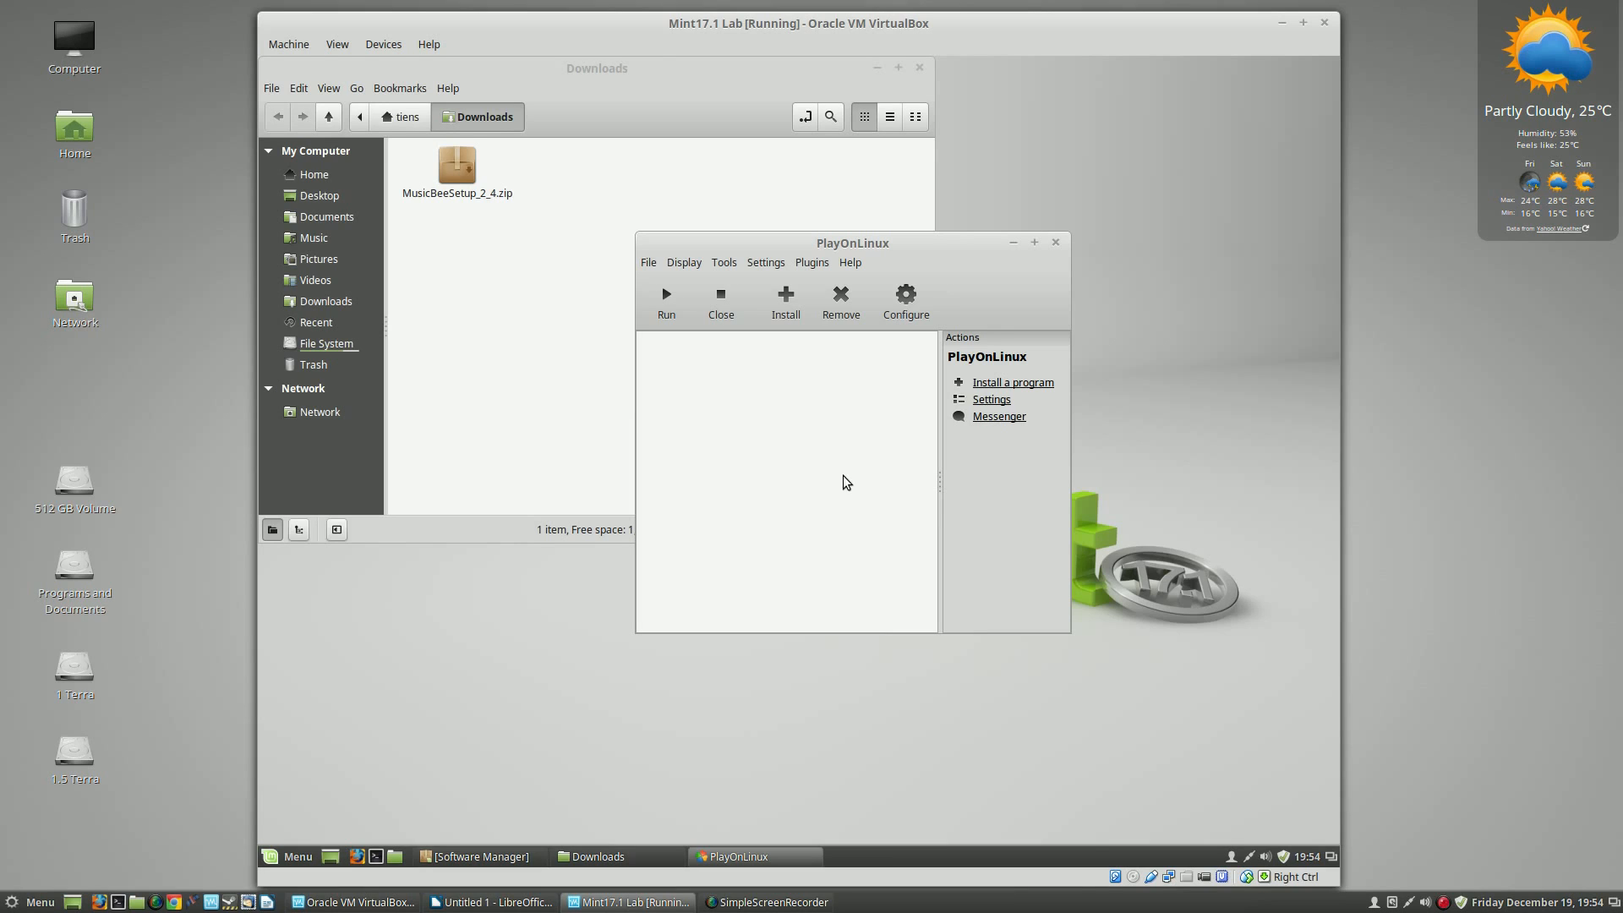
# Start a manual installation of a non-listed program in a new virtual drive.
pyautogui.click(1025, 385)
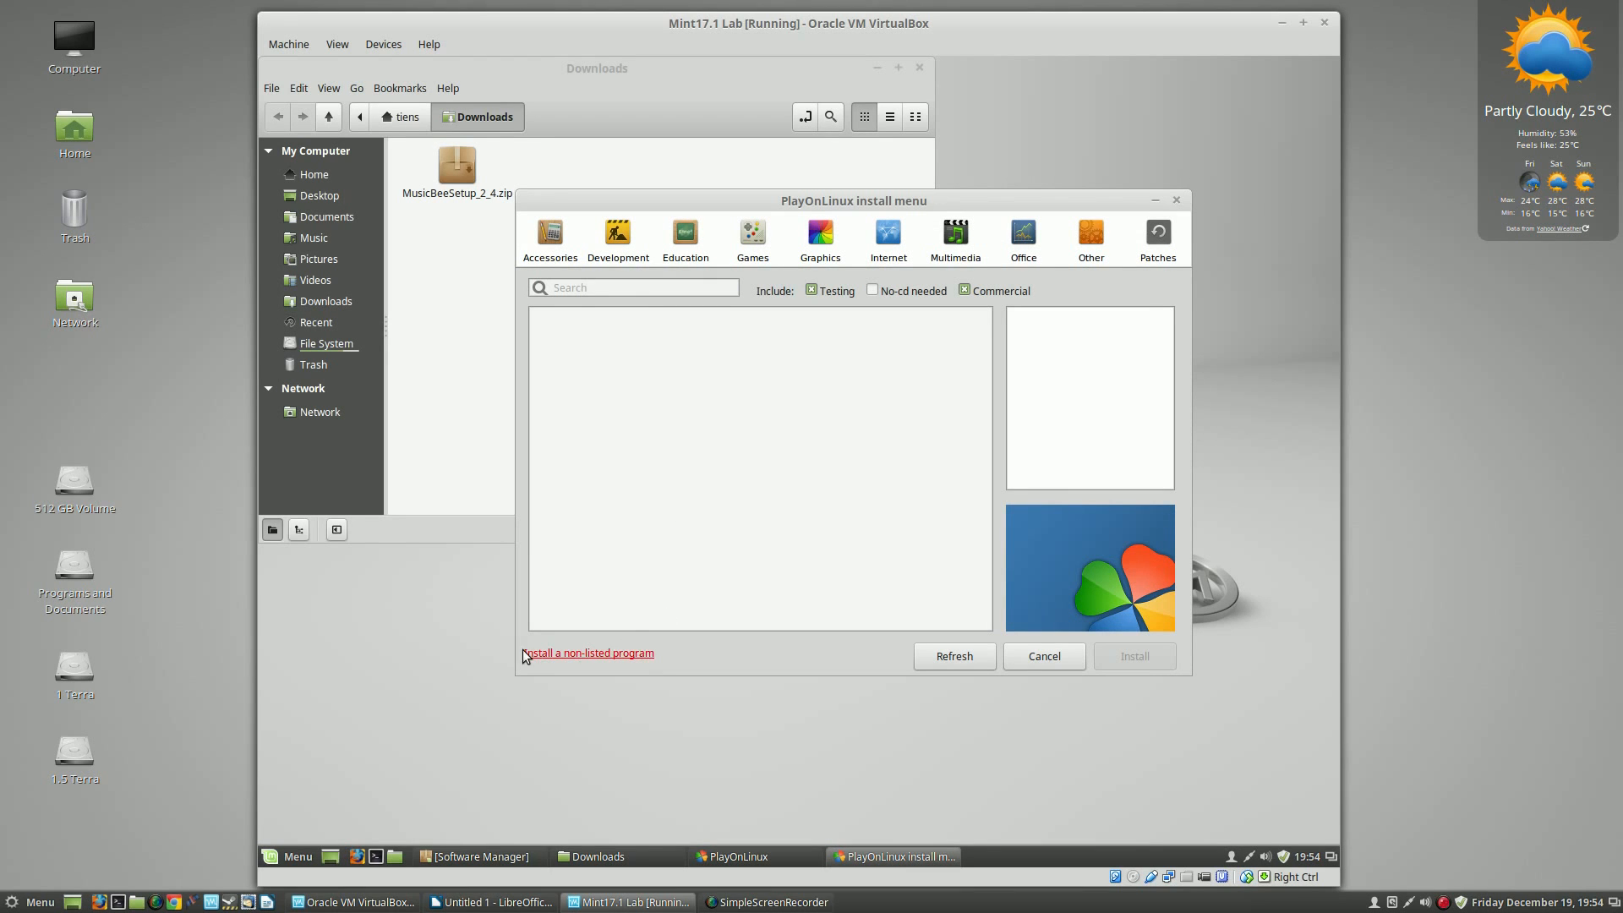
pyautogui.click(626, 654)
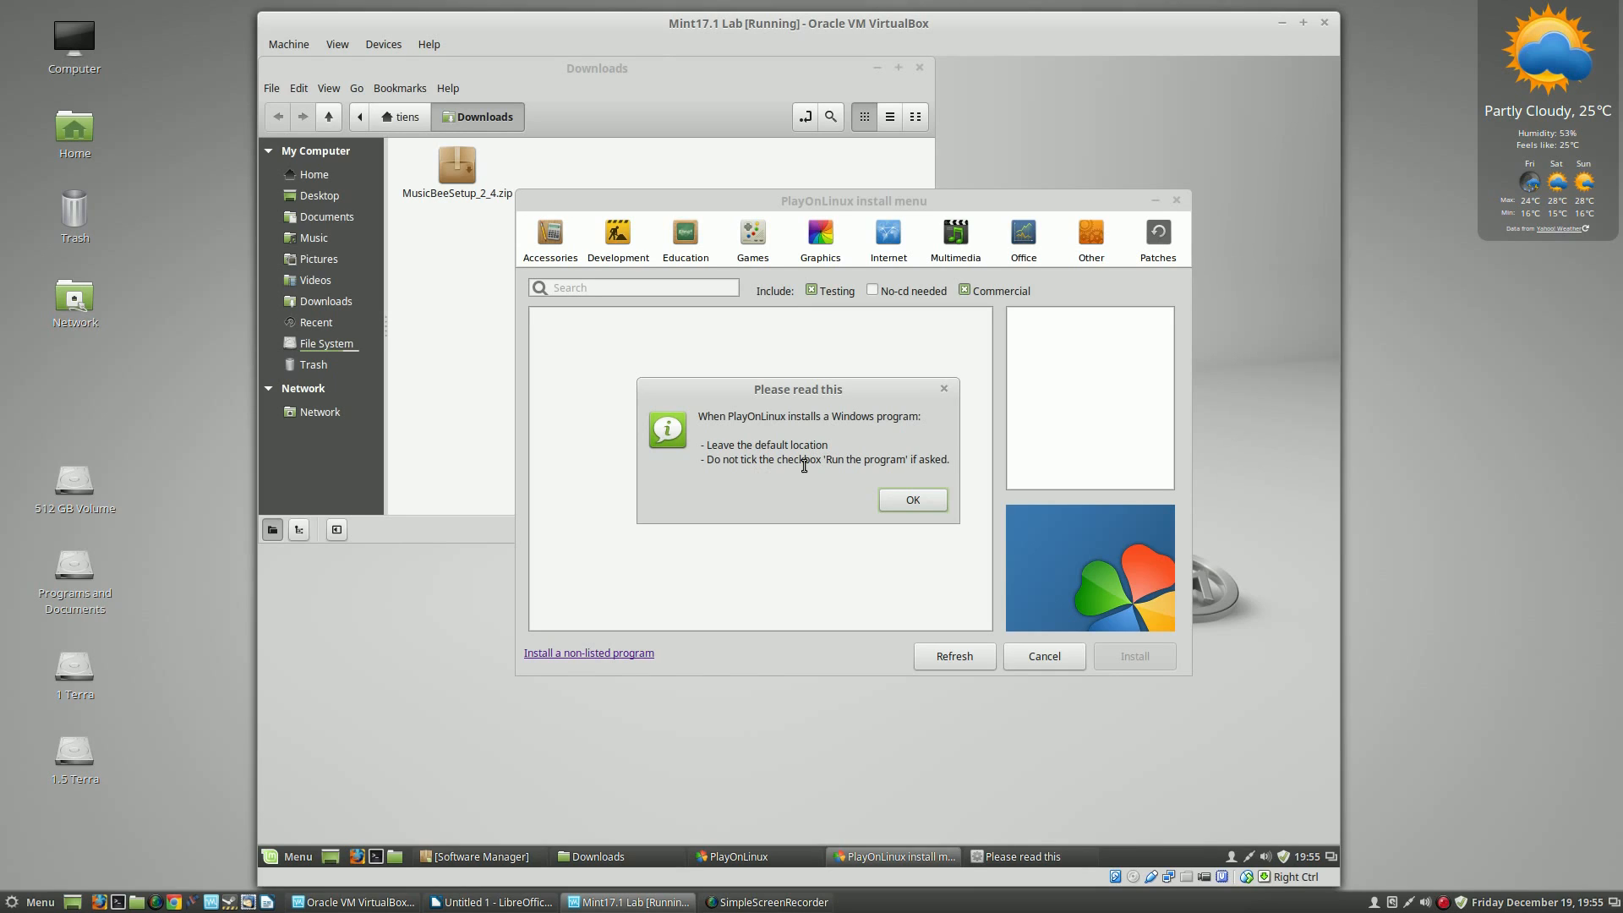
pyautogui.click(893, 495)
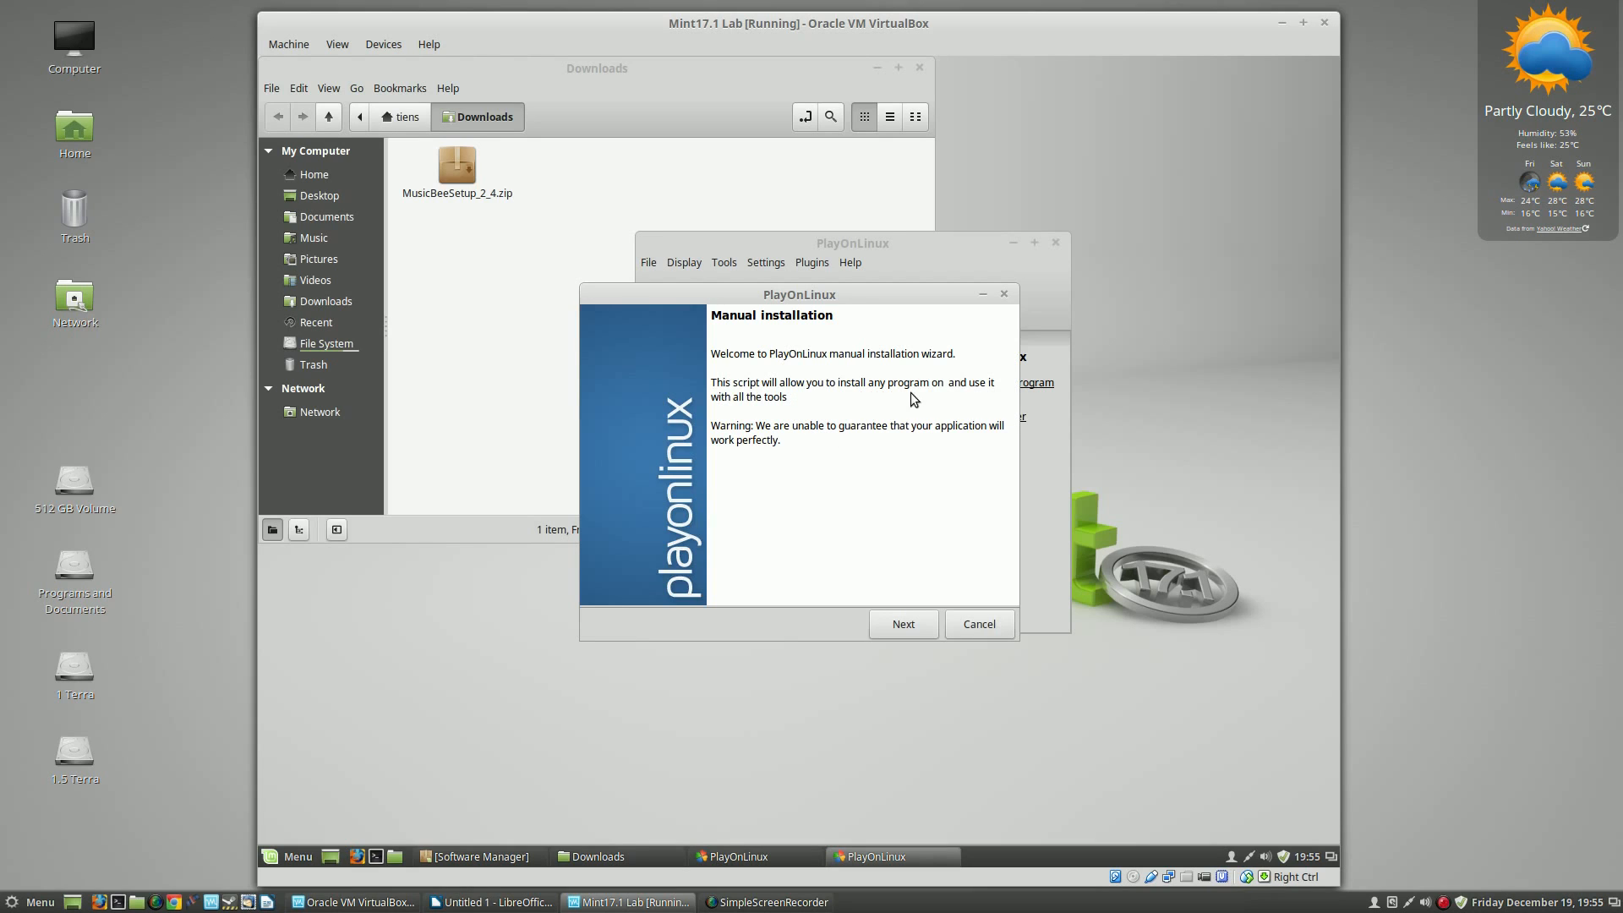
pyautogui.click(921, 625)
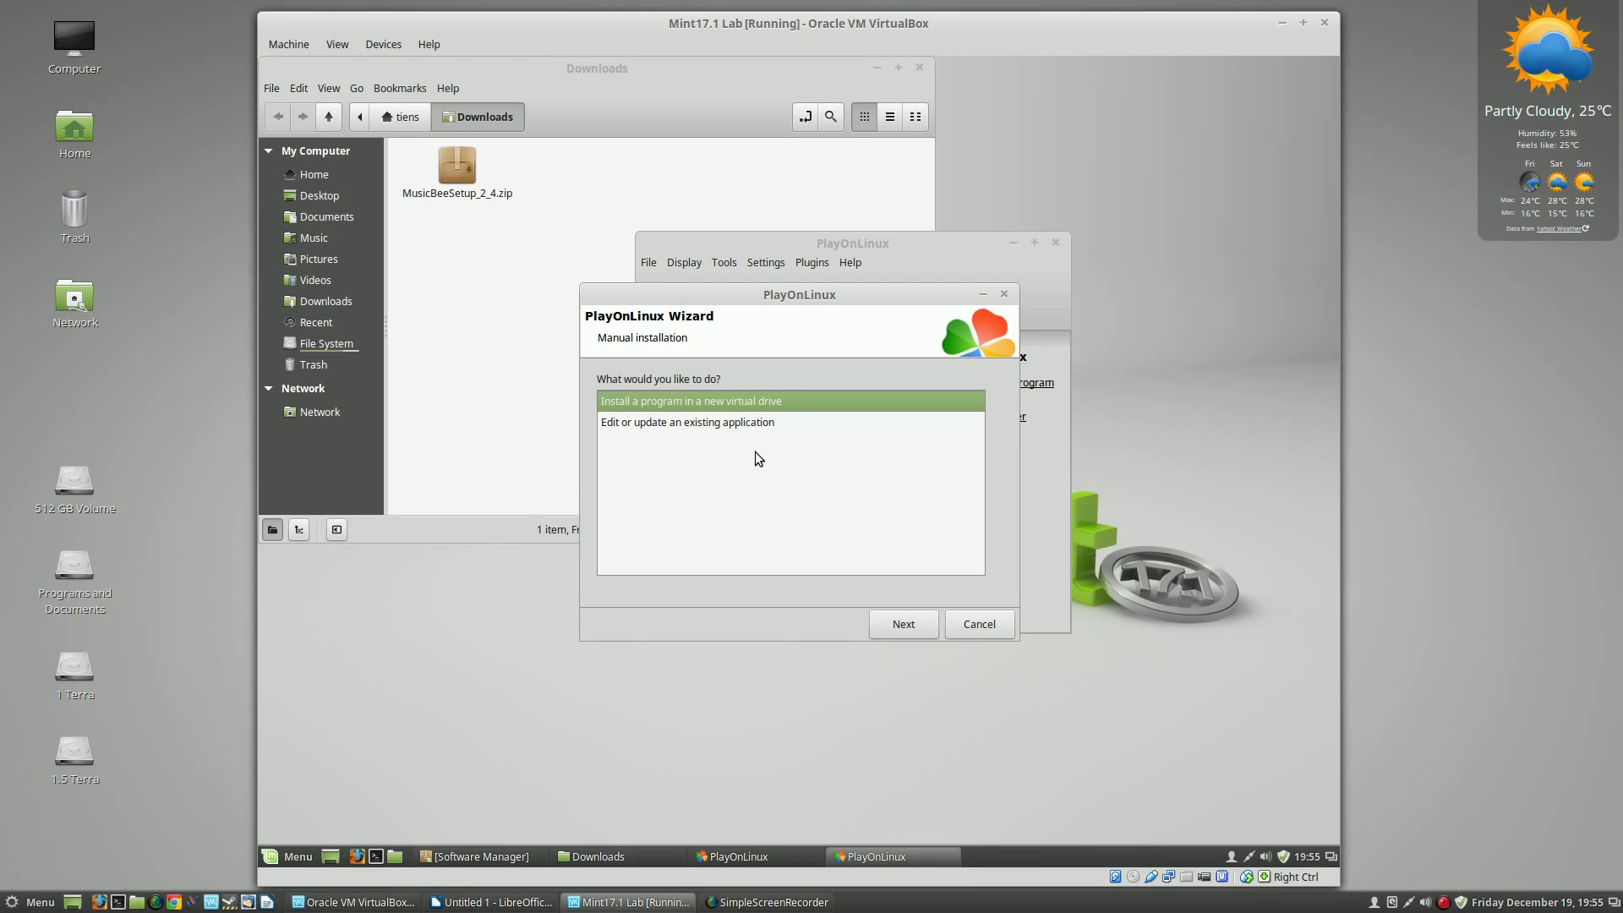
pyautogui.click(919, 627)
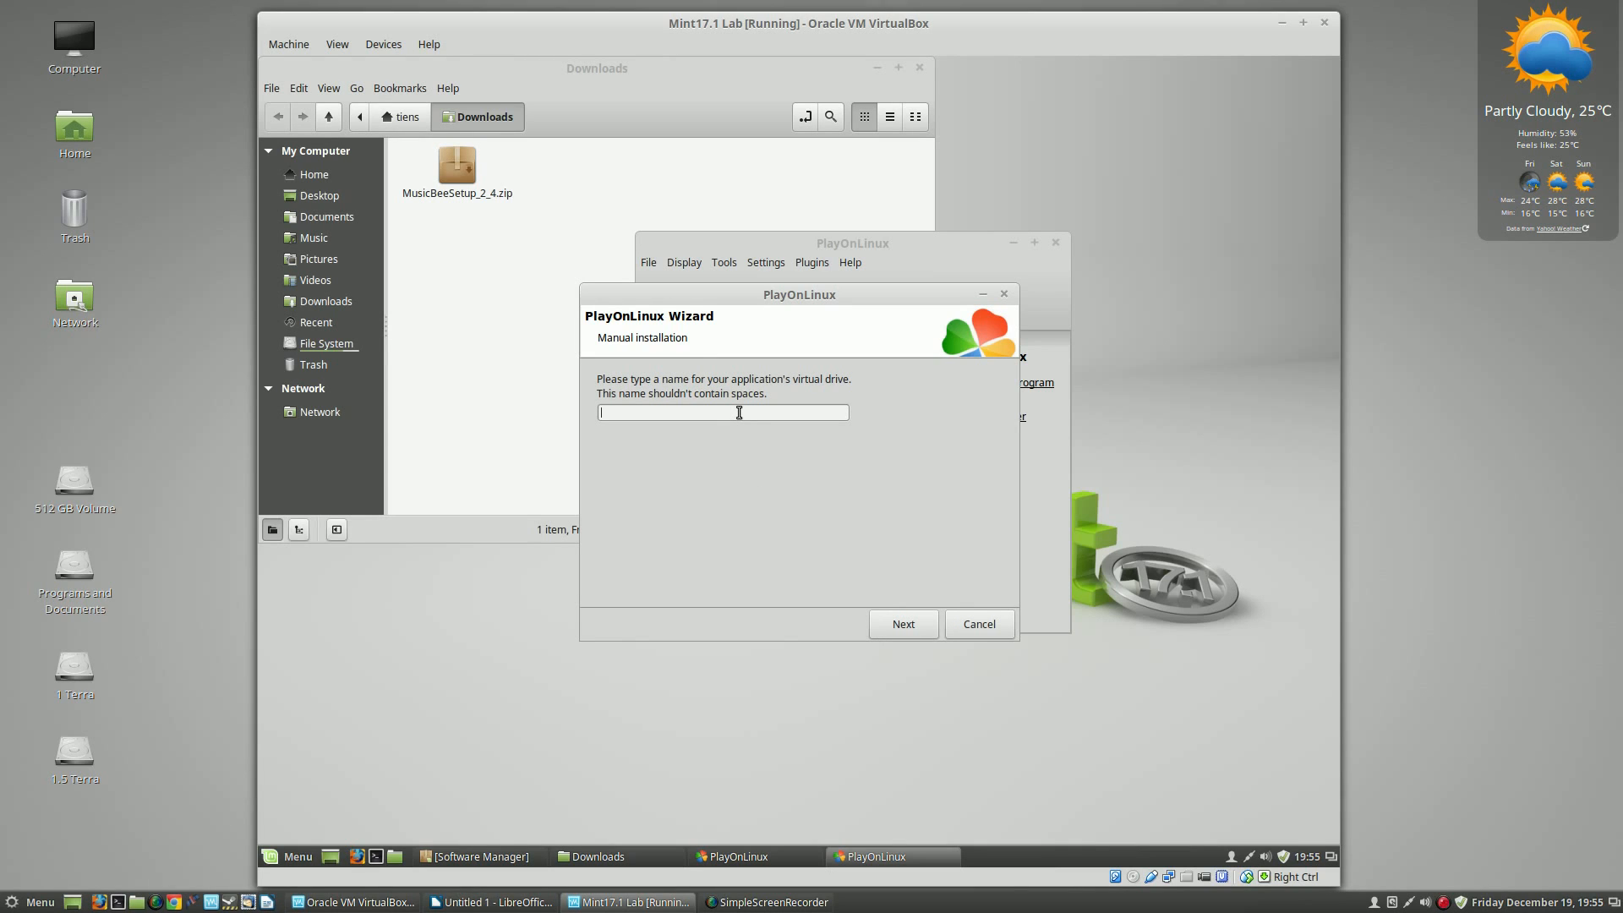
# Name the virtual drive musicbee, choose to install some libraries, and make it a 32 bits windows installation.
pyautogui.write('musicbee')
pyautogui.click(906, 627)
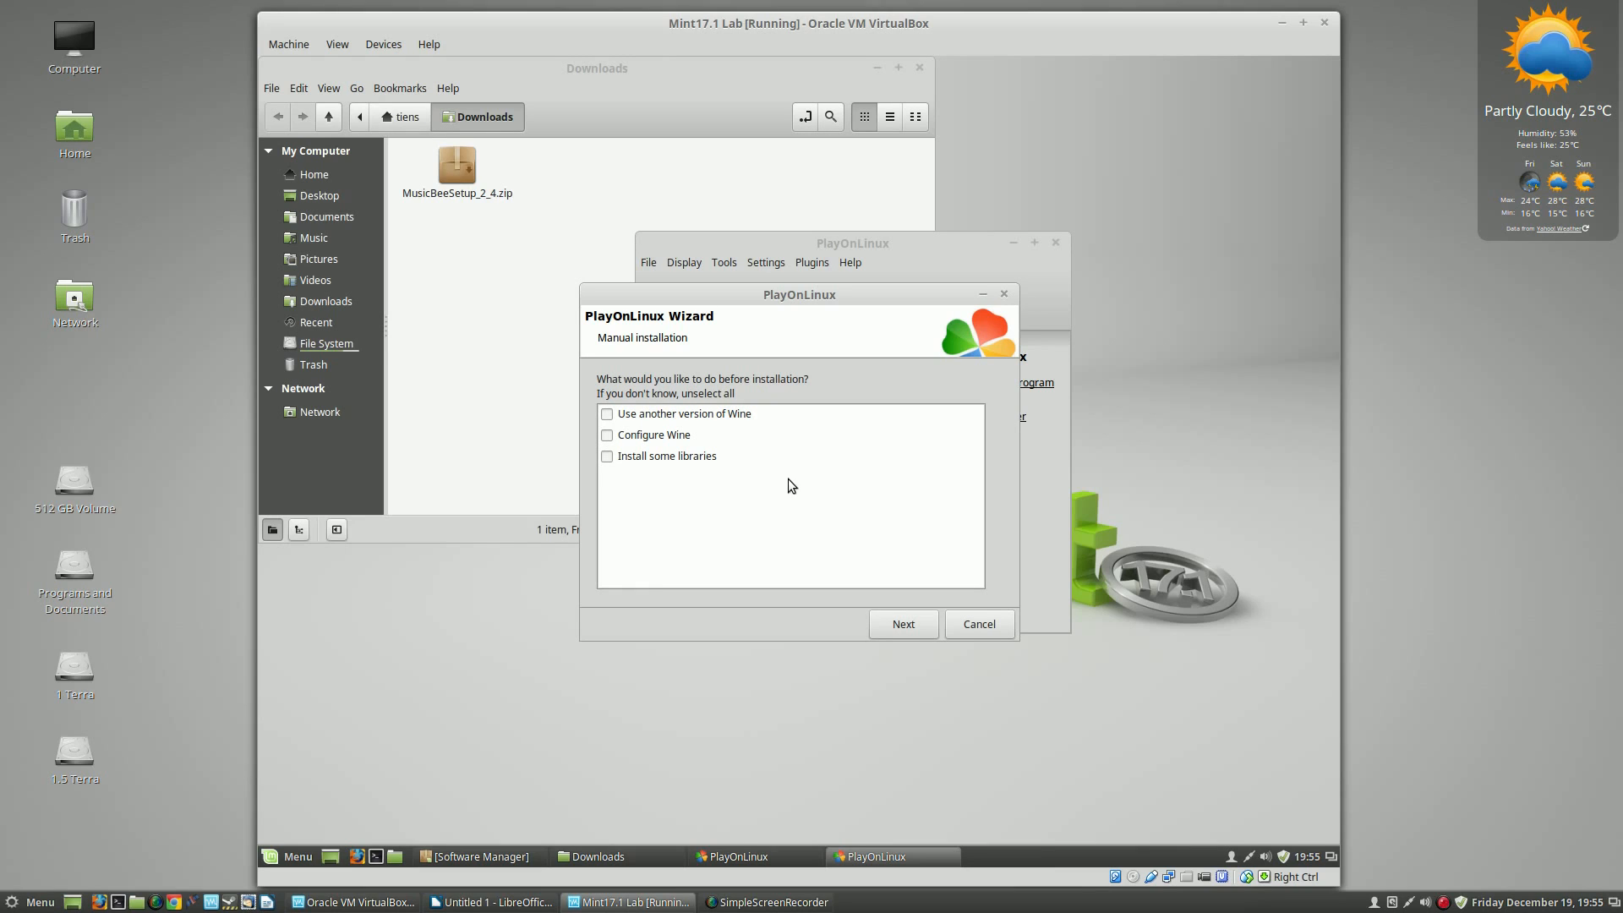
pyautogui.click(607, 456)
pyautogui.click(905, 624)
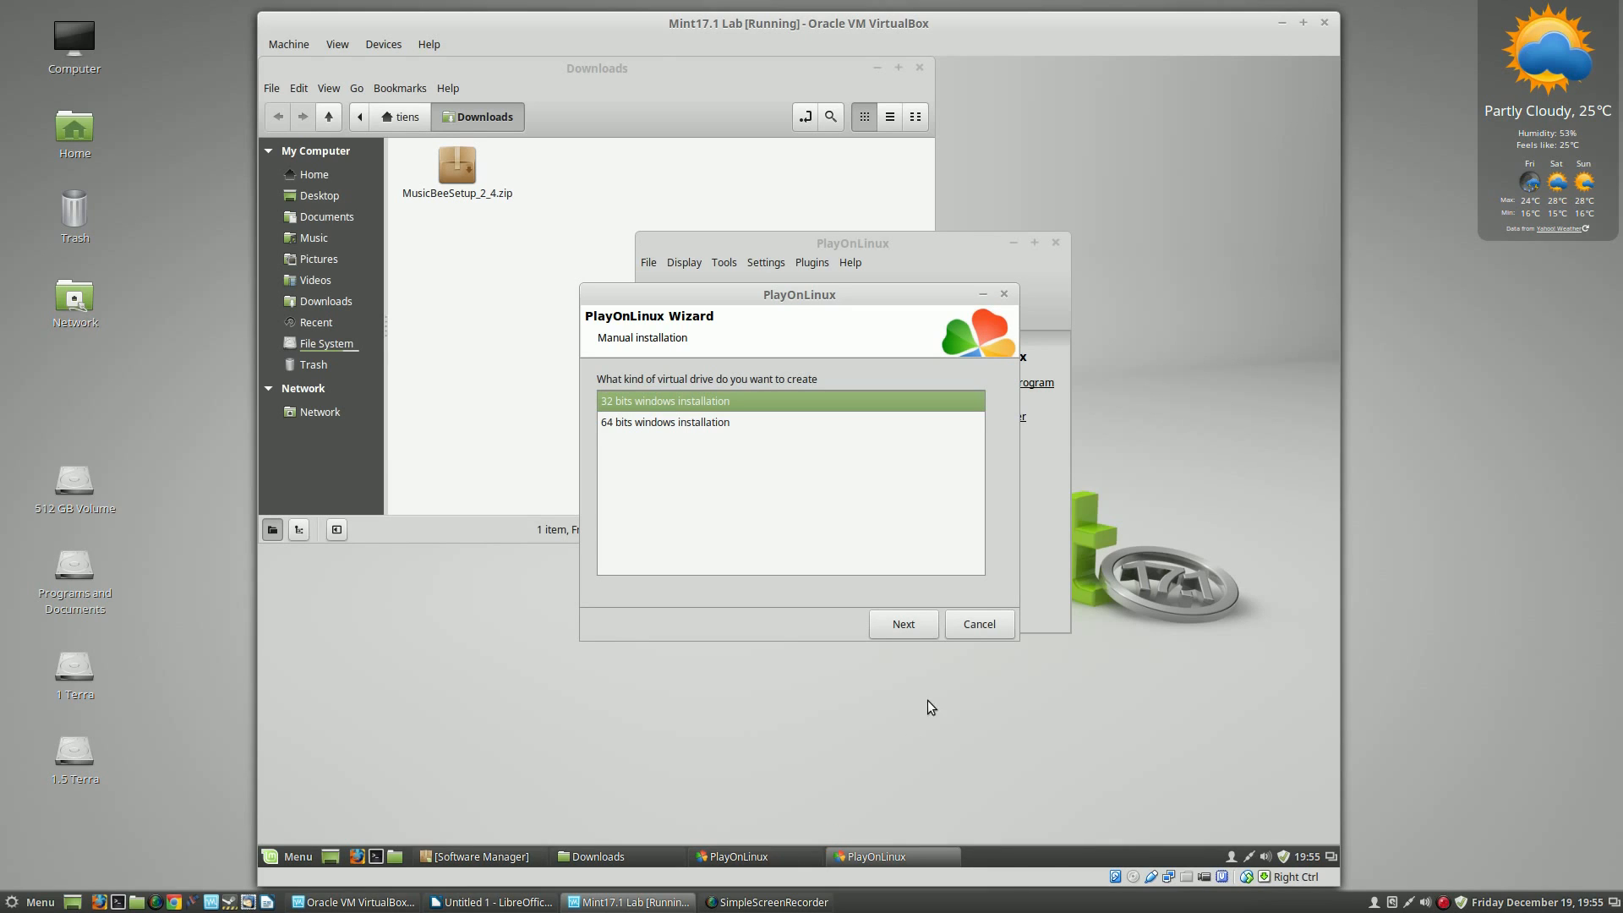
pyautogui.click(903, 625)
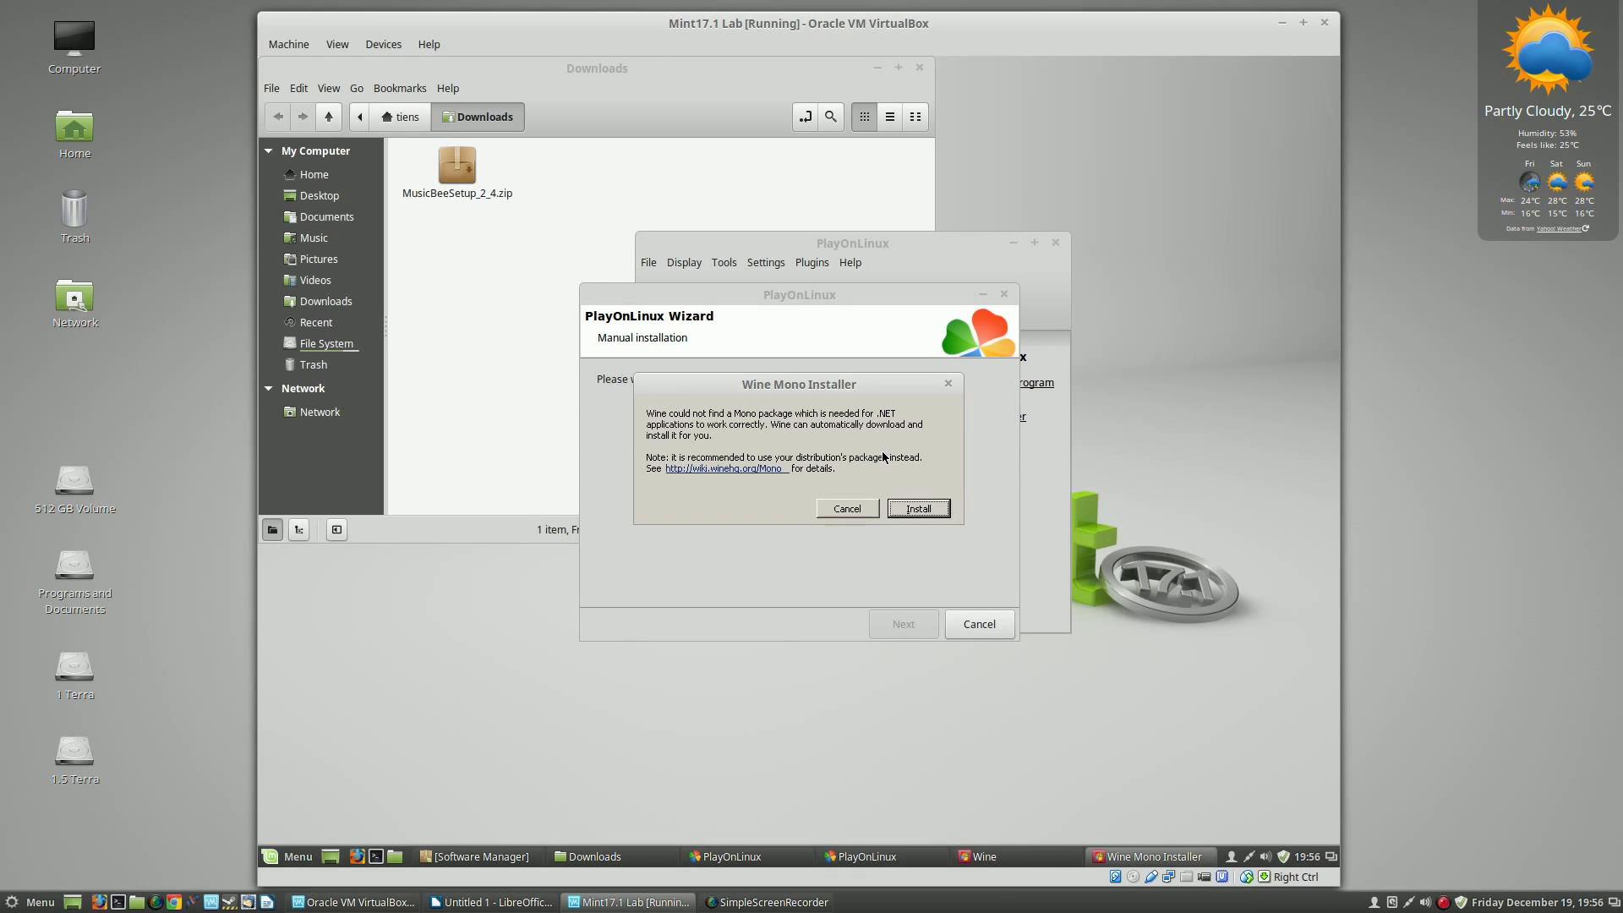
# Try to install the Wine Mono package, dismiss the error, and install the Wine Gecko package.
pyautogui.click(935, 512)
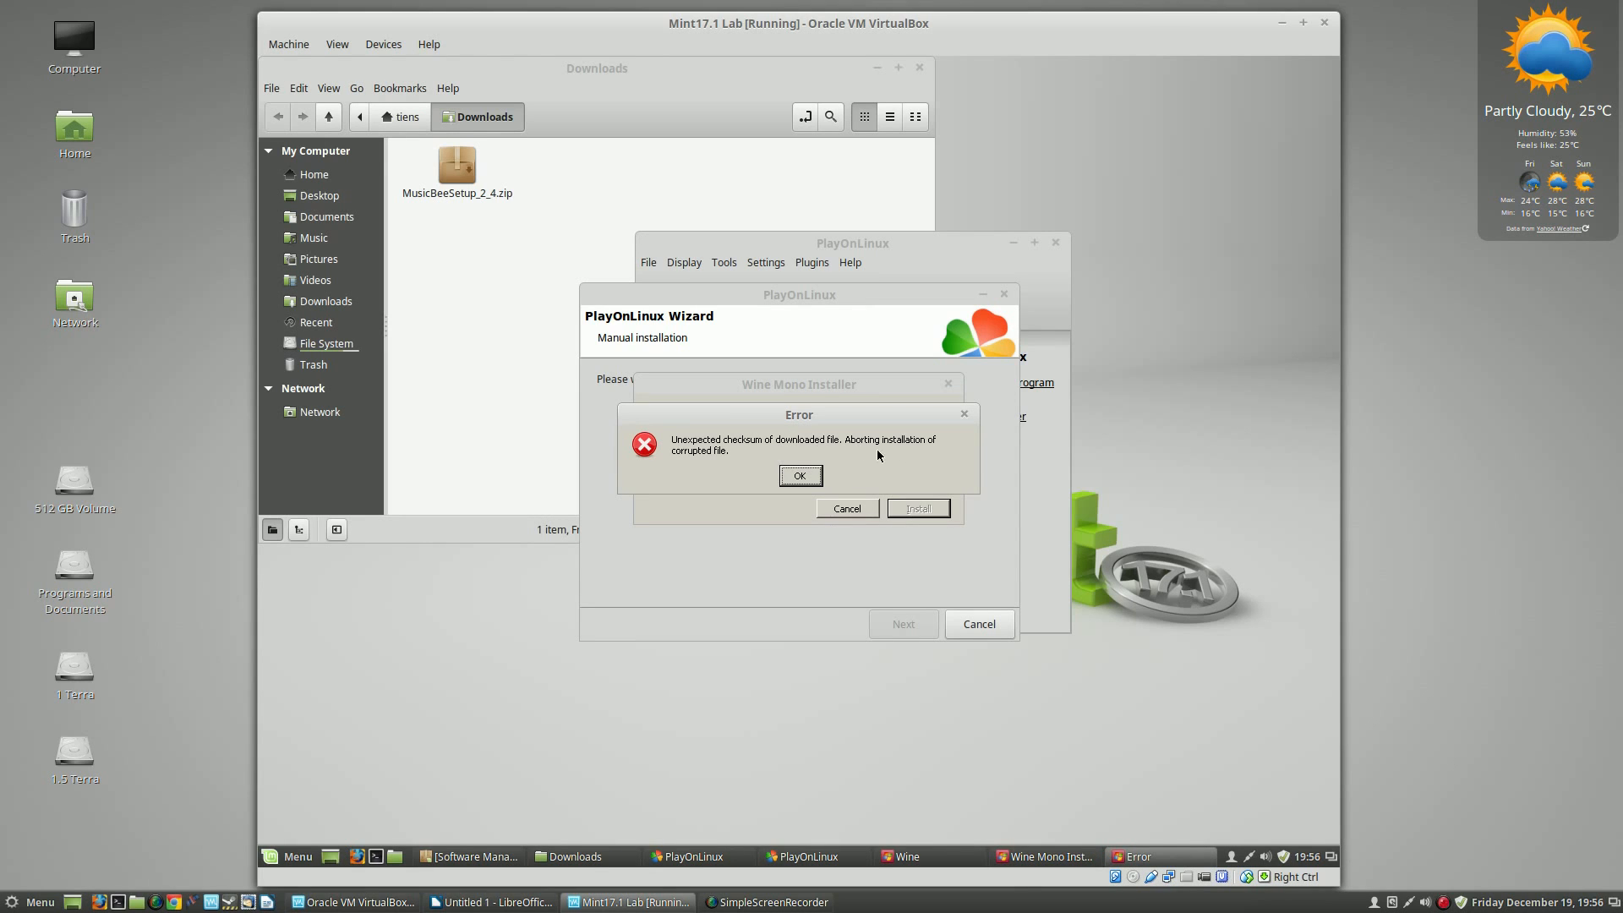
pyautogui.click(800, 475)
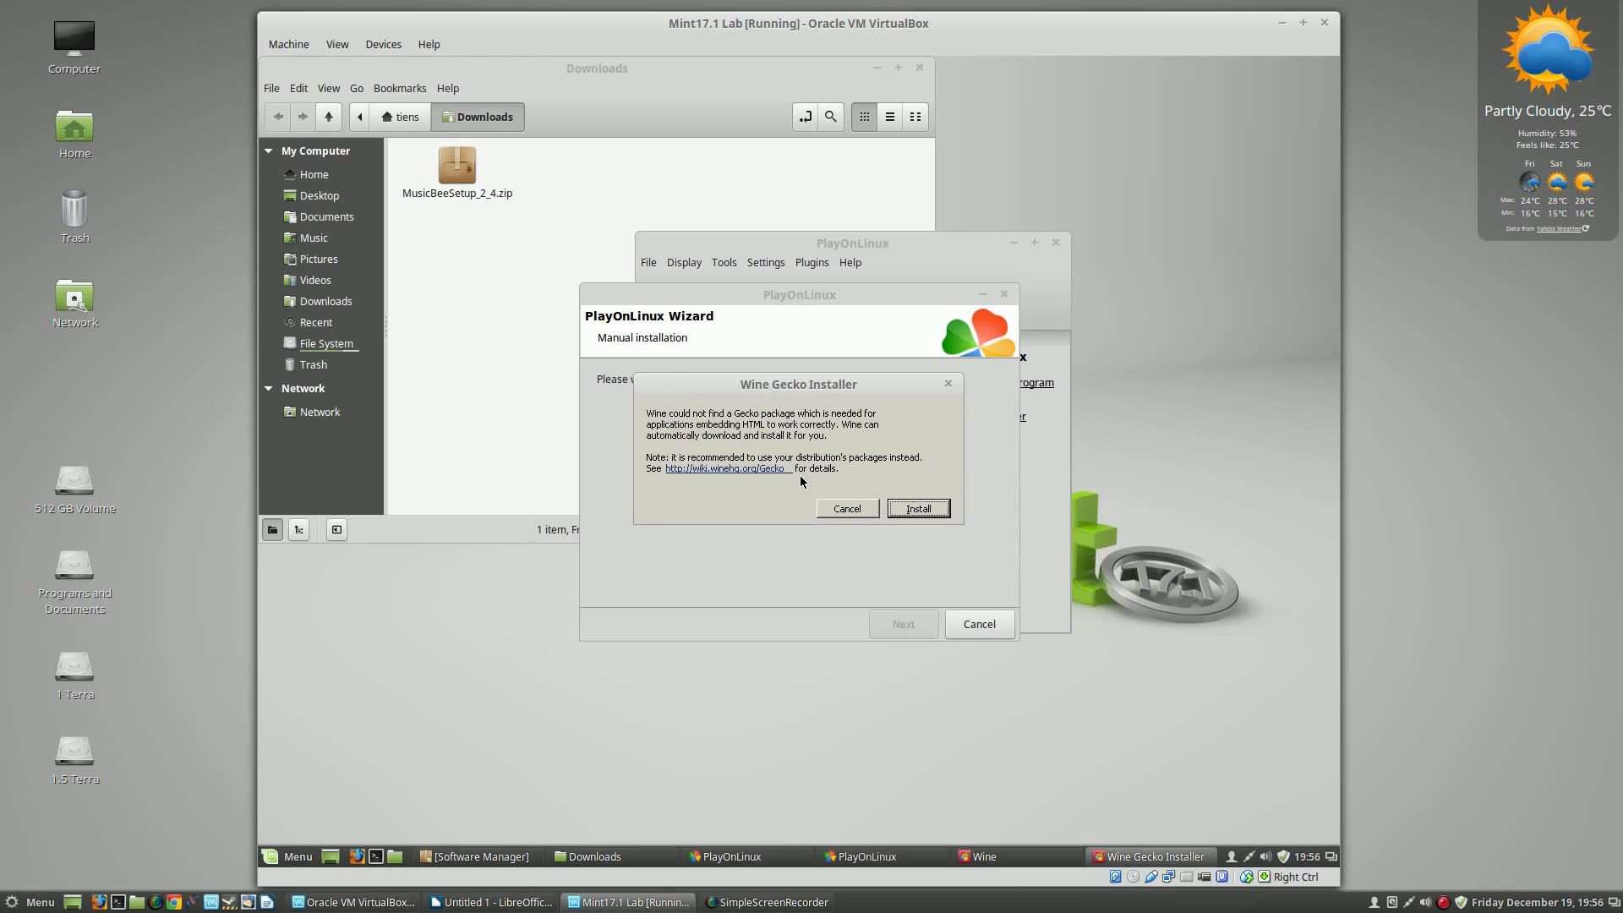
pyautogui.click(919, 508)
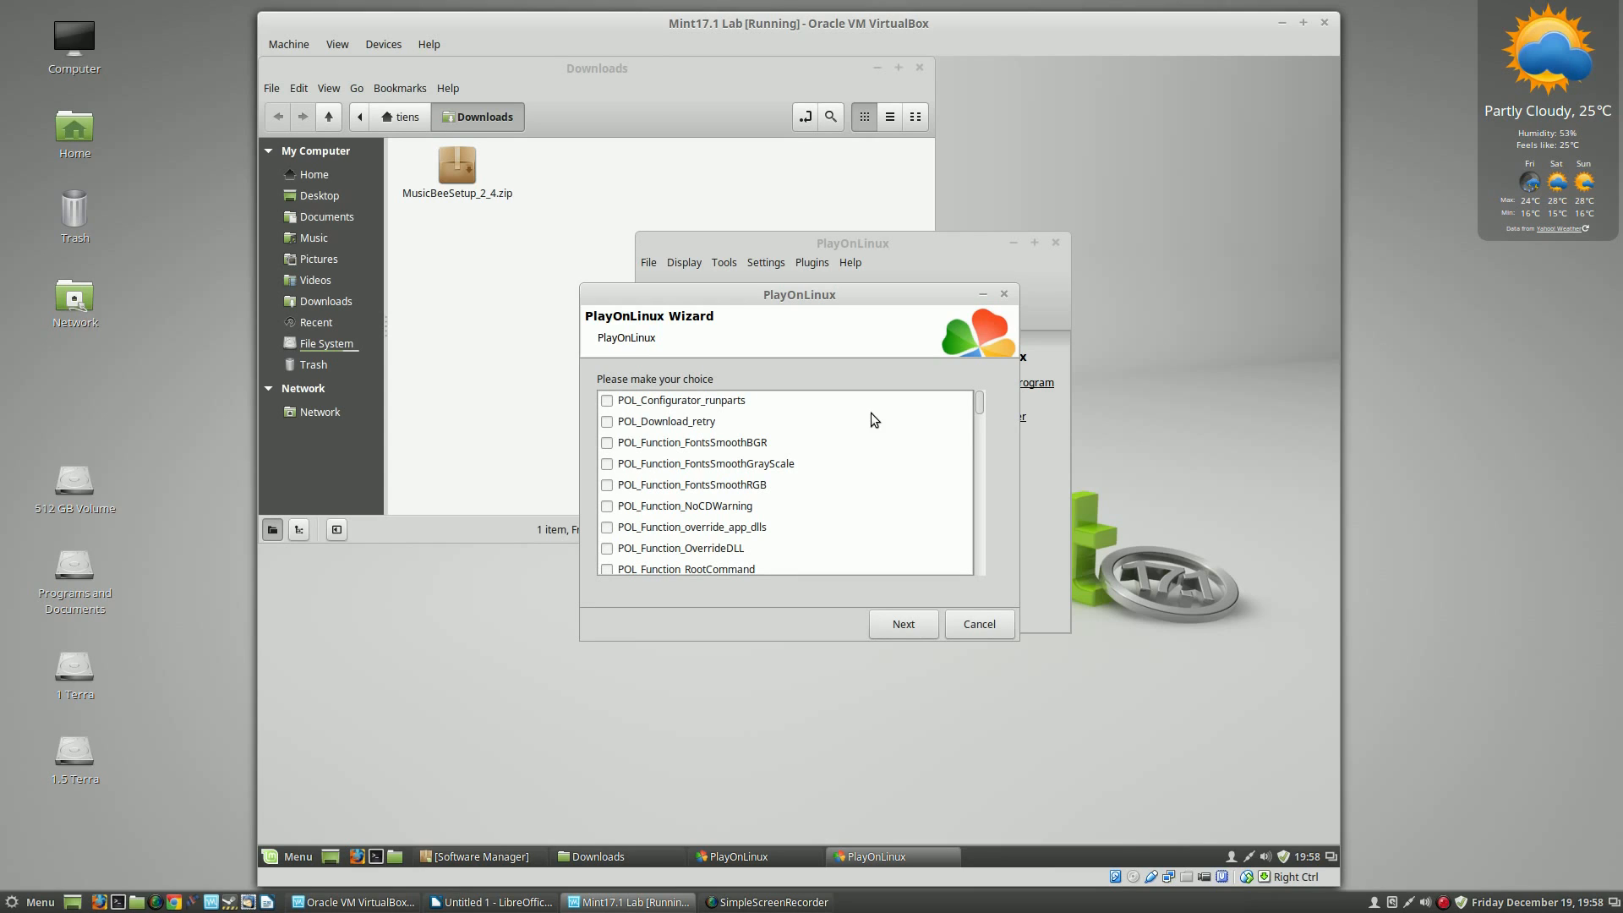
# Select the POL_Install_dotnet40 and POL_Install_mfc42 libraries for installation in the virtual drive.
pyautogui.moveTo(981, 403); pyautogui.dragTo(986, 438)
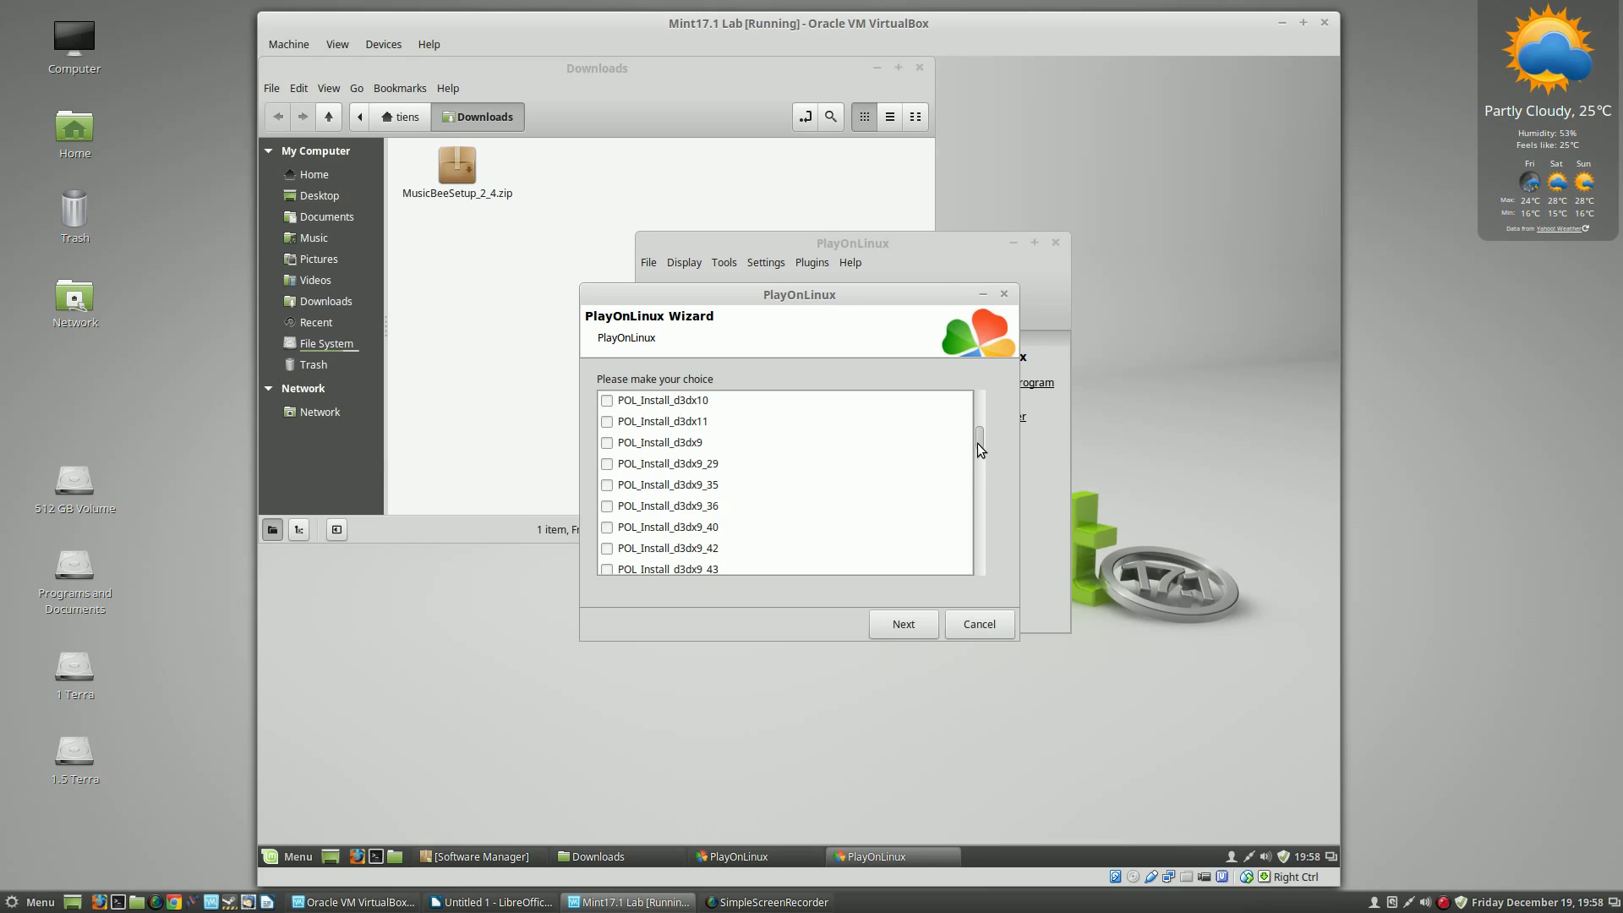
pyautogui.moveTo(977, 443); pyautogui.dragTo(978, 470)
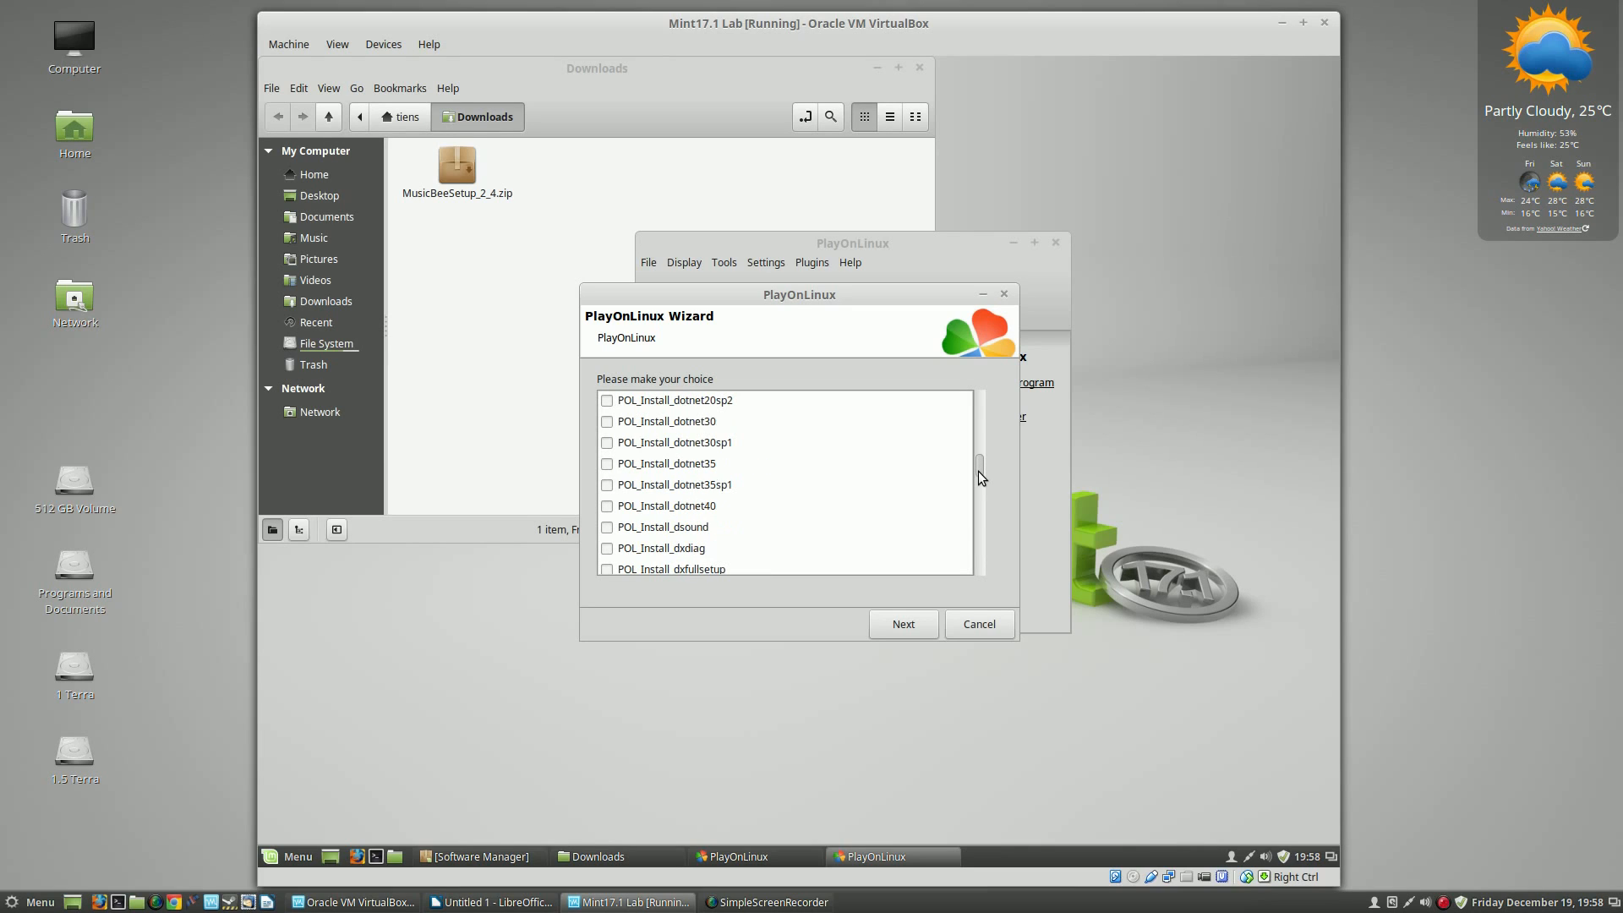
pyautogui.click(618, 505)
pyautogui.moveTo(980, 471); pyautogui.dragTo(968, 507)
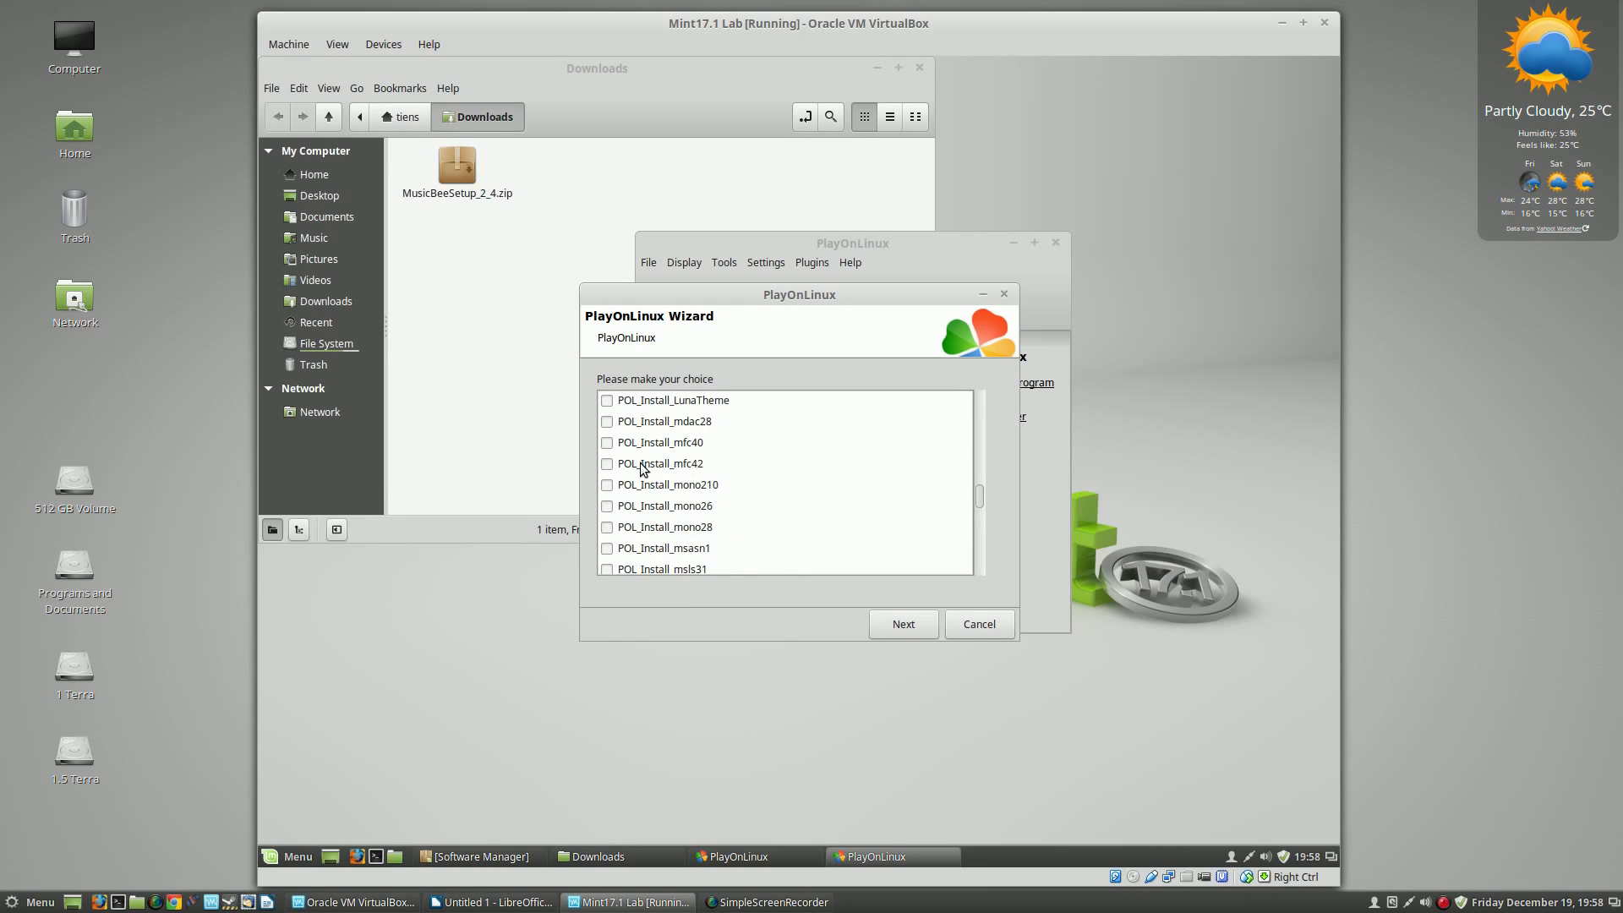
pyautogui.click(606, 464)
# Add POL_Install_xmllite and POL_Install_gdiplus to the selected libraries.
pyautogui.moveTo(981, 494); pyautogui.dragTo(976, 544)
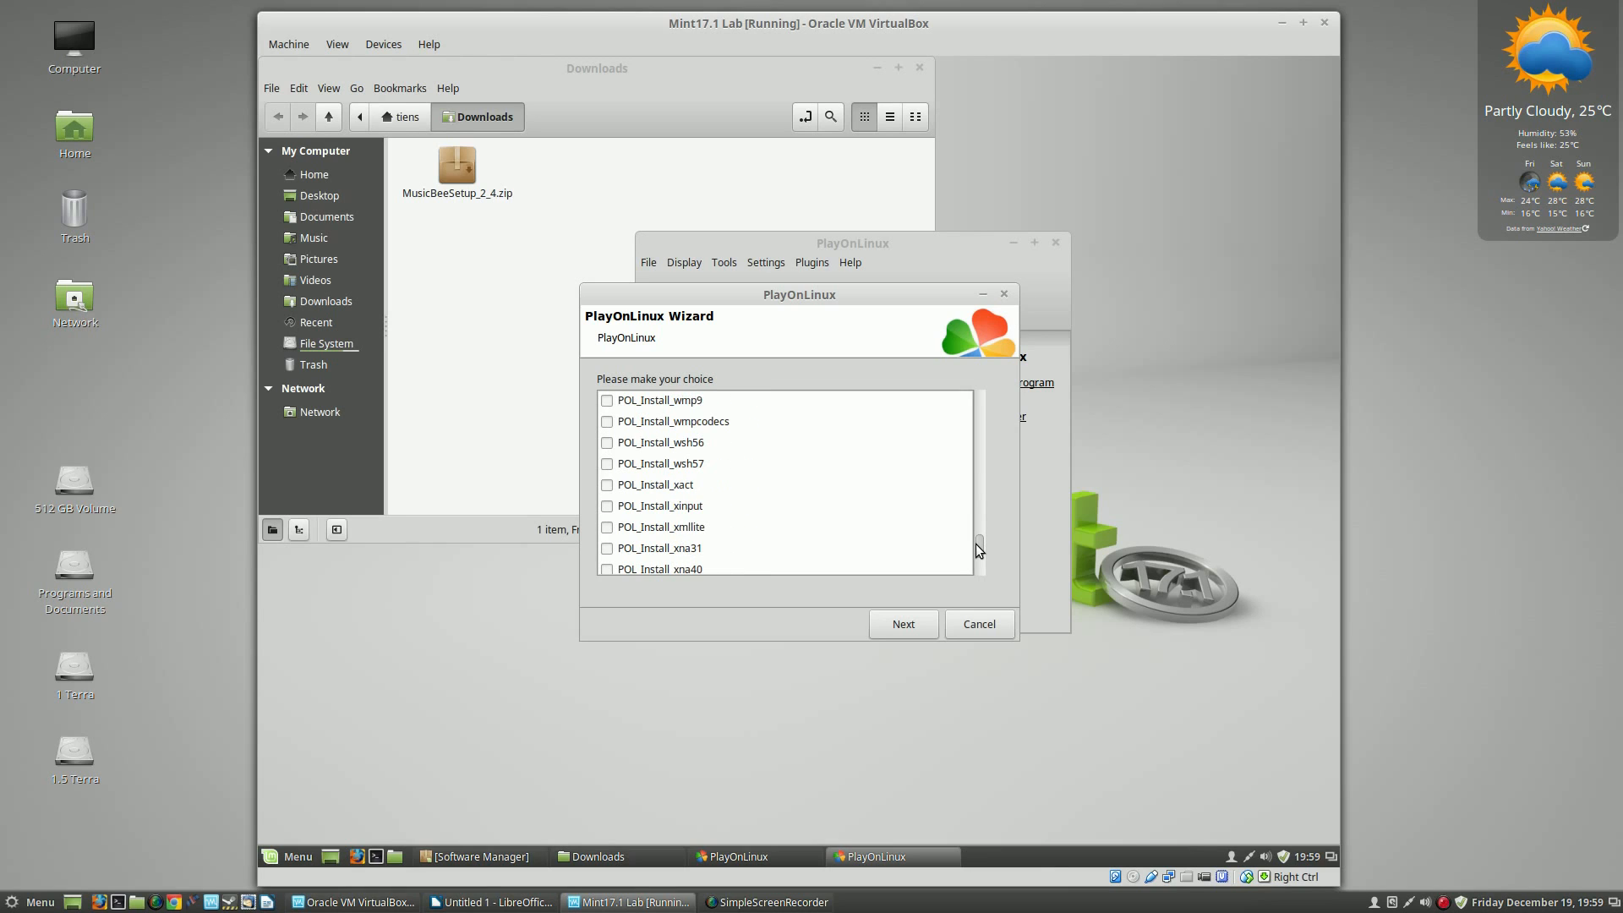
pyautogui.click(607, 526)
pyautogui.moveTo(981, 554); pyautogui.dragTo(974, 493)
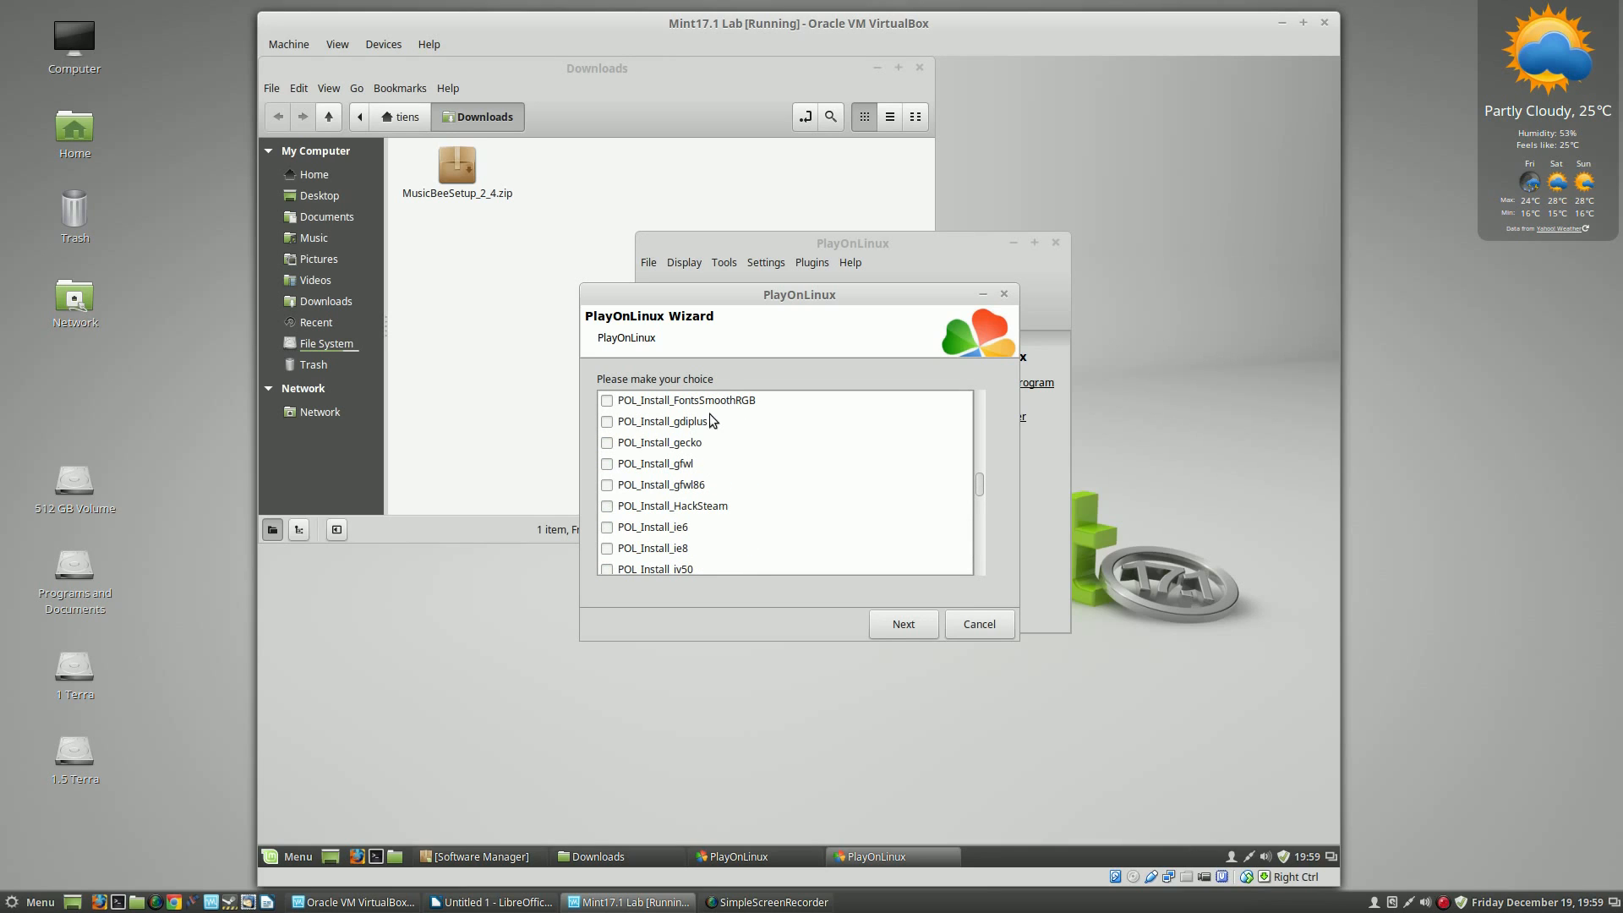
pyautogui.click(607, 421)
# Add POL_Install_wmp10 and POL_Install_wmpcodecs to the selection and install all the chosen libraries.
pyautogui.moveTo(982, 485); pyautogui.dragTo(981, 550)
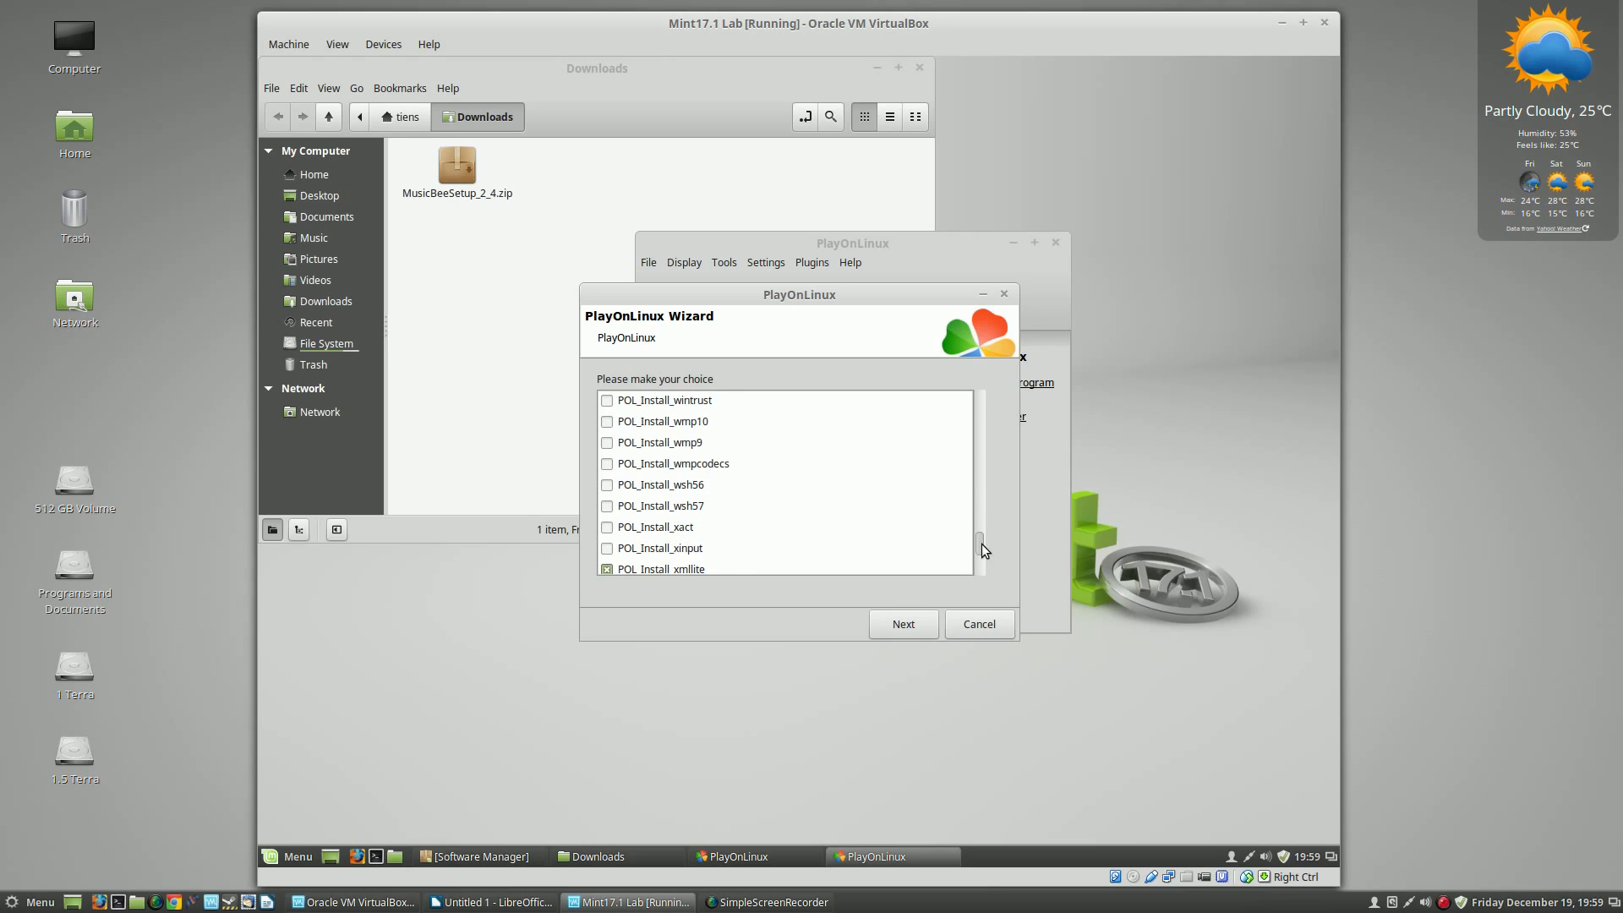
pyautogui.click(607, 421)
pyautogui.moveTo(979, 540); pyautogui.dragTo(981, 560)
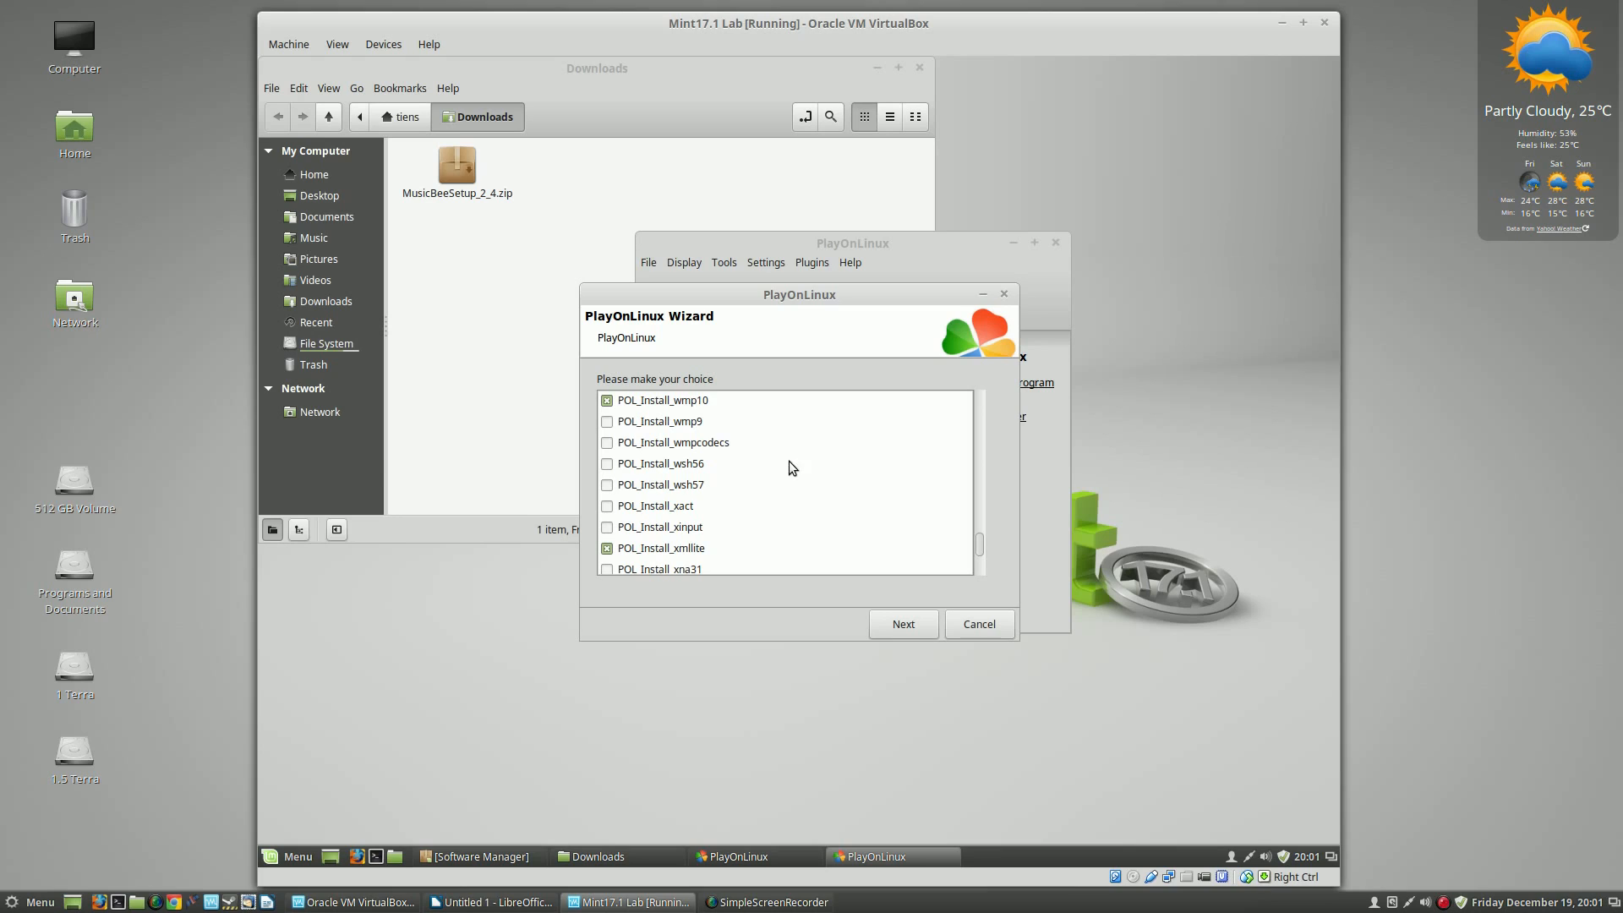
pyautogui.click(607, 442)
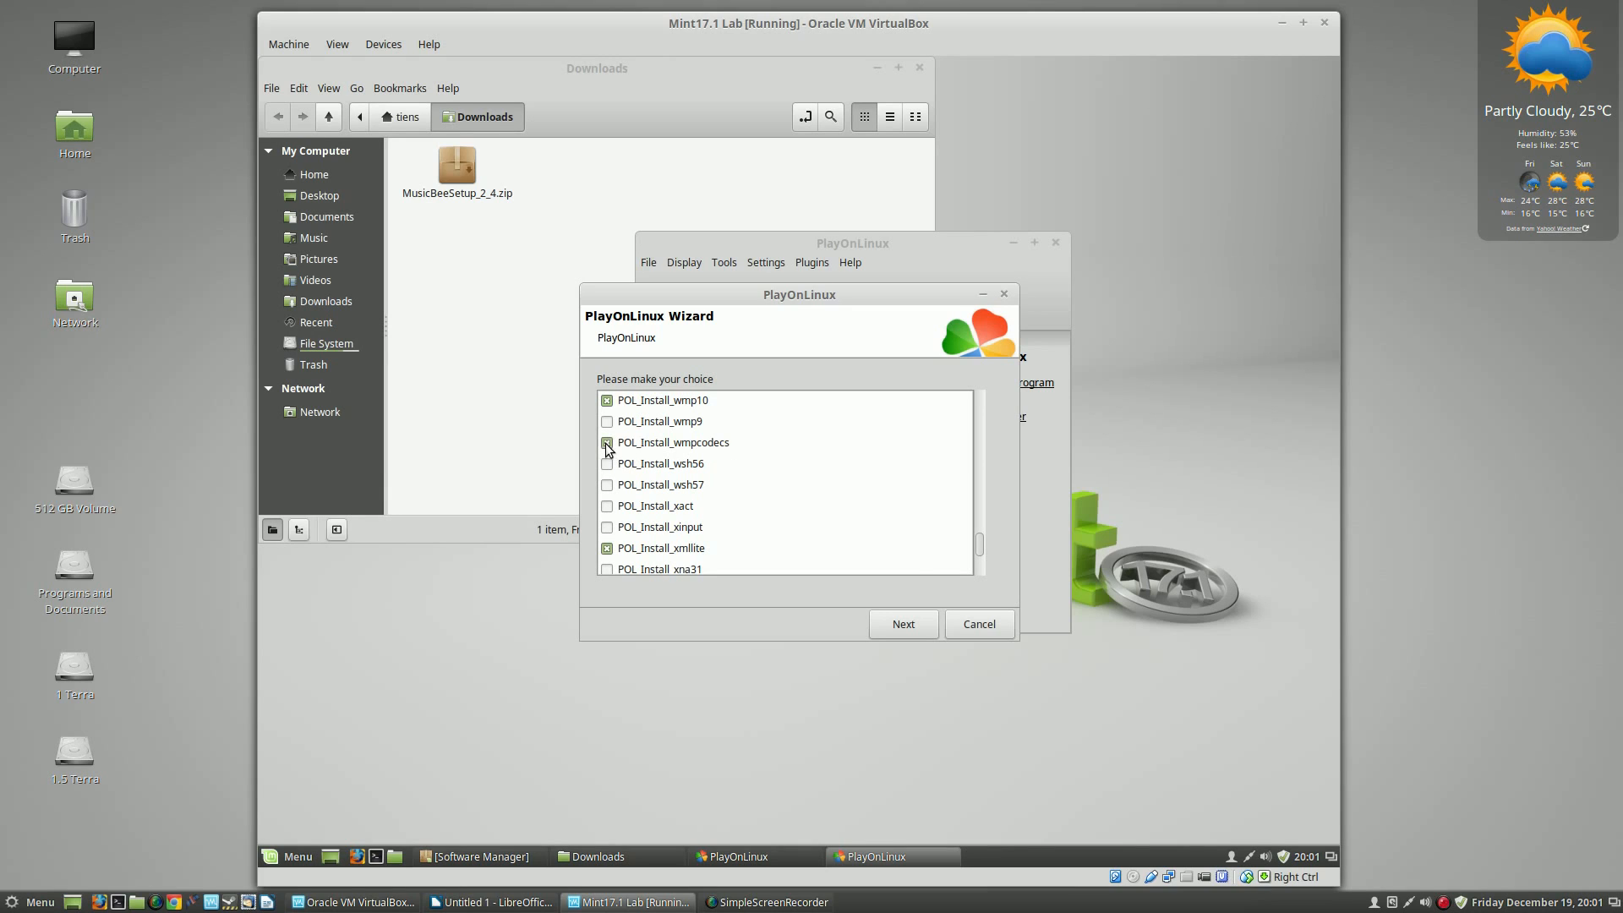
pyautogui.click(888, 626)
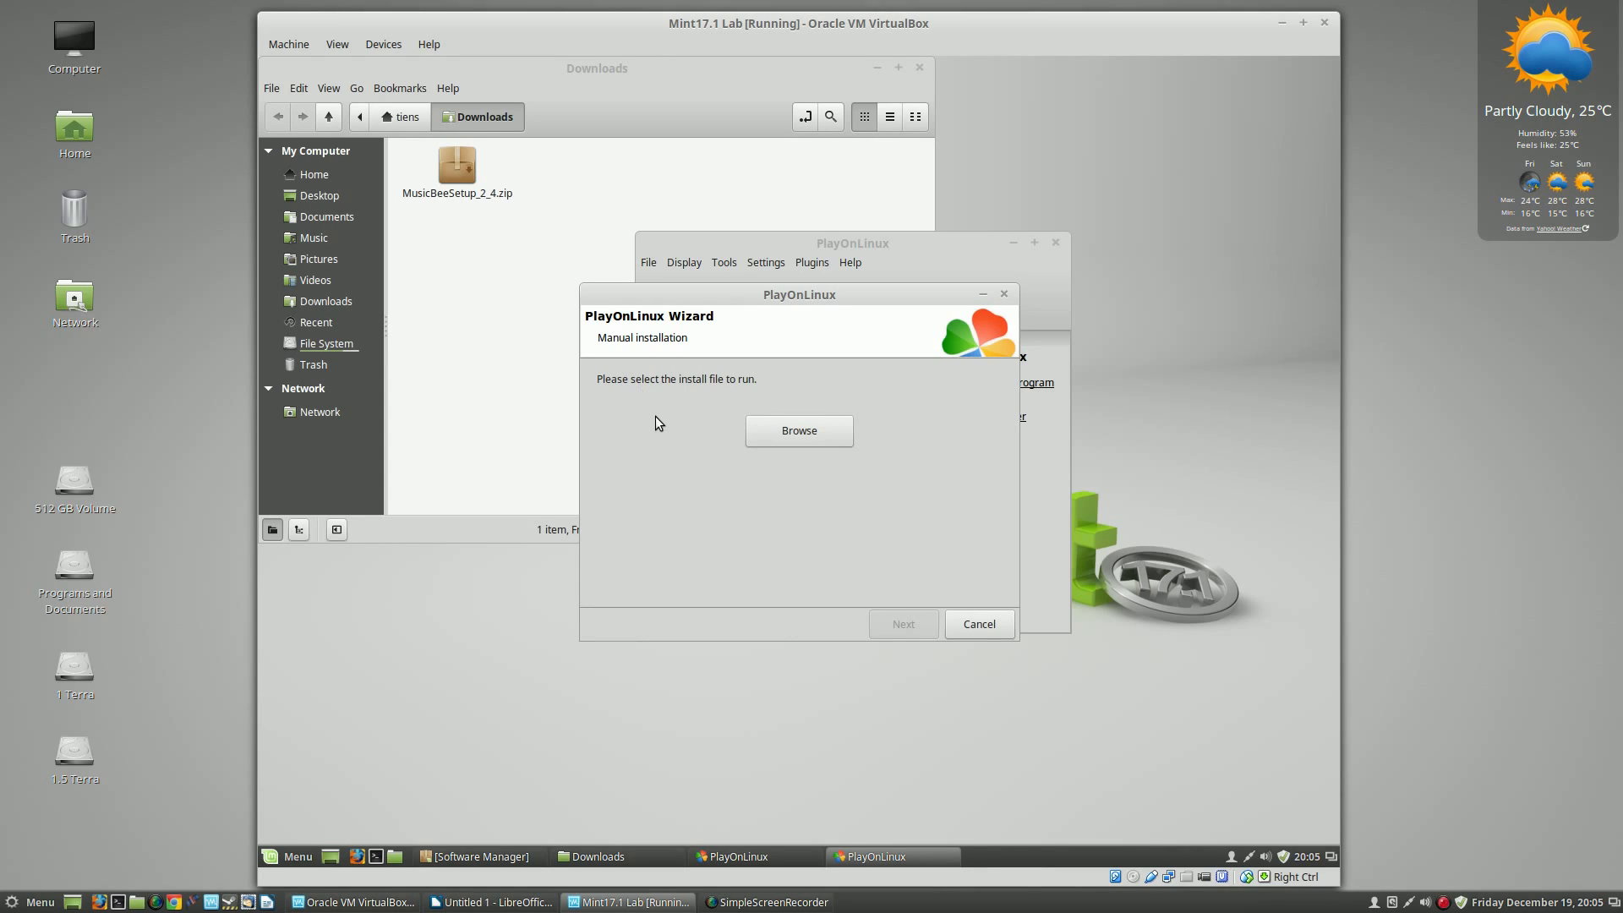
# Extract MusicBeeSetup_2_4.zip in place in the Downloads folder.
pyautogui.click(454, 177)
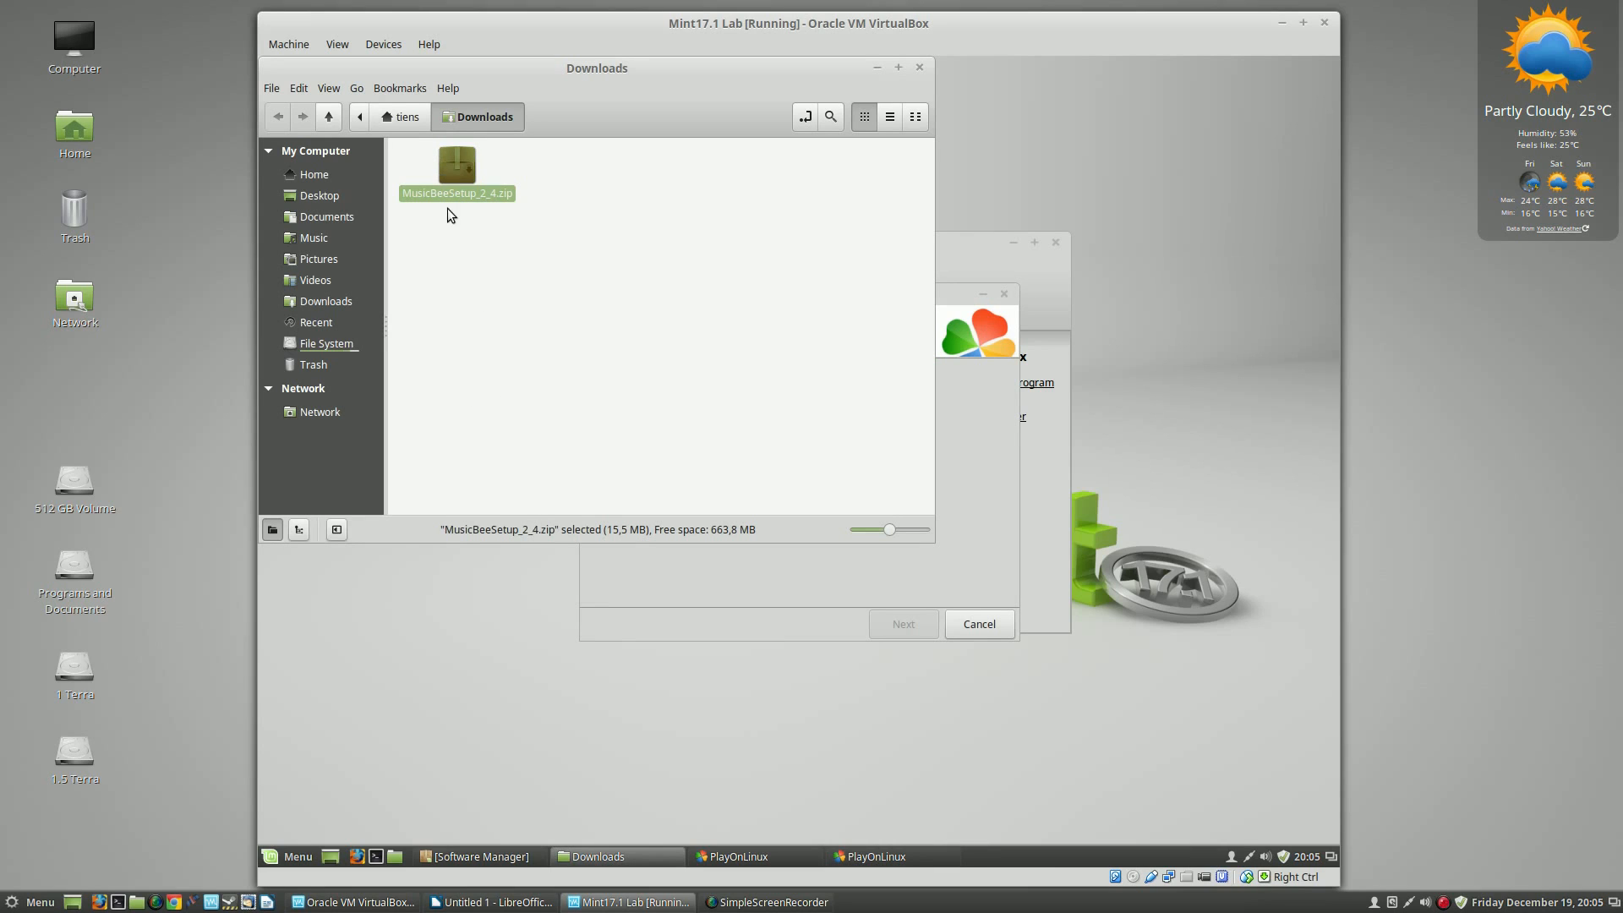
pyautogui.rightClick(449, 184)
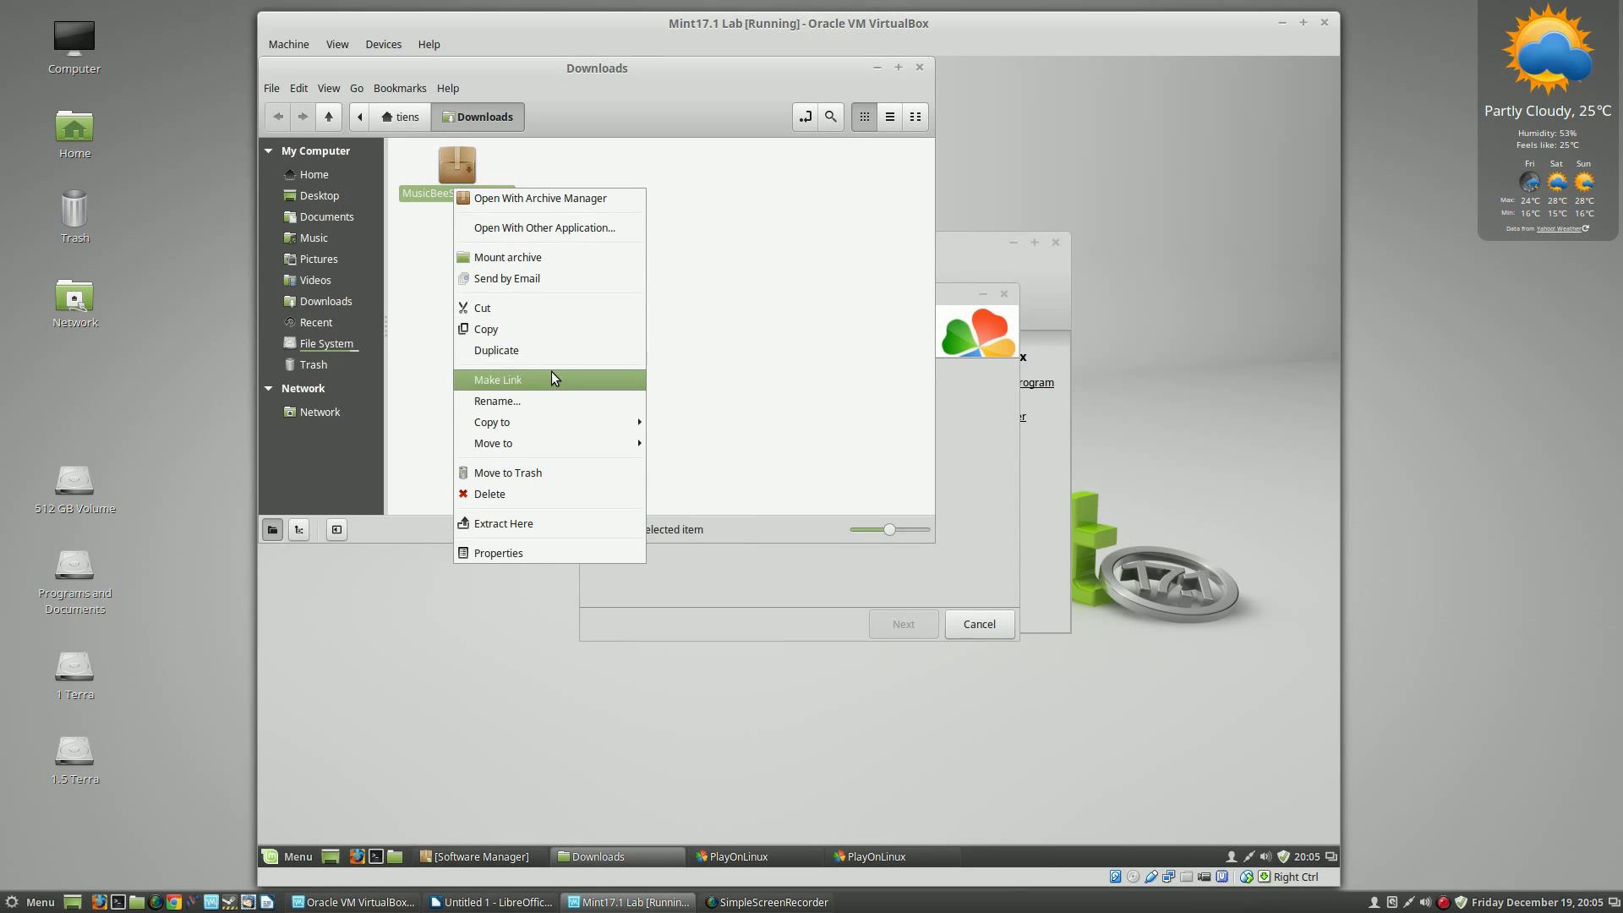
pyautogui.click(536, 521)
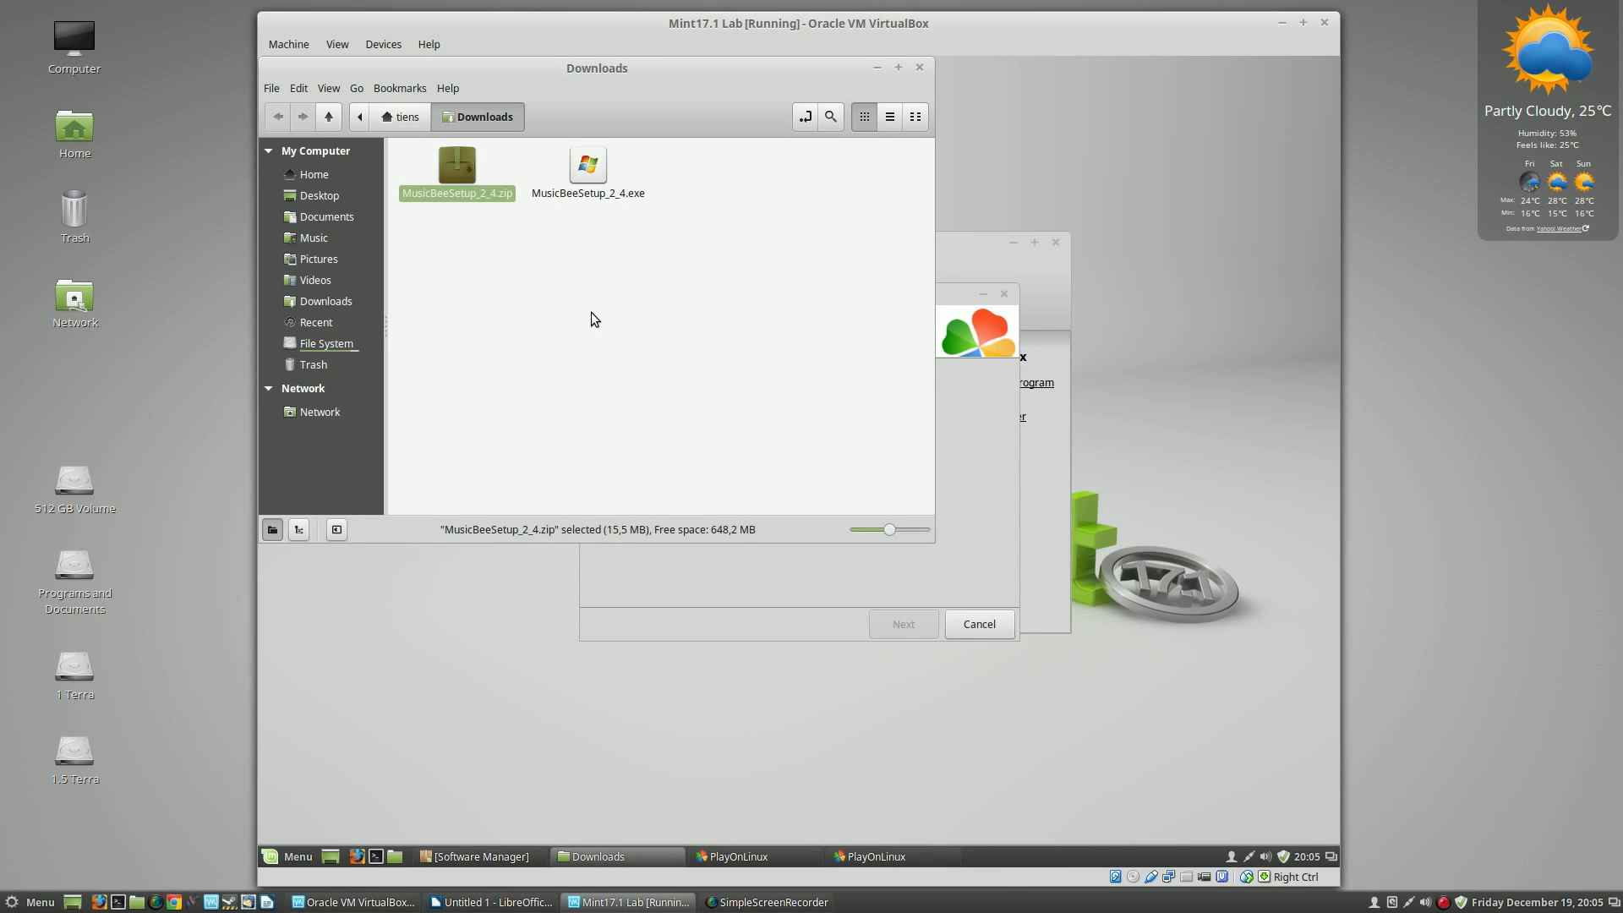
# Choose MusicBeeSetup_2_4.exe from Downloads as the install file in the PlayOnLinux wizard and run it.
pyautogui.click(968, 450)
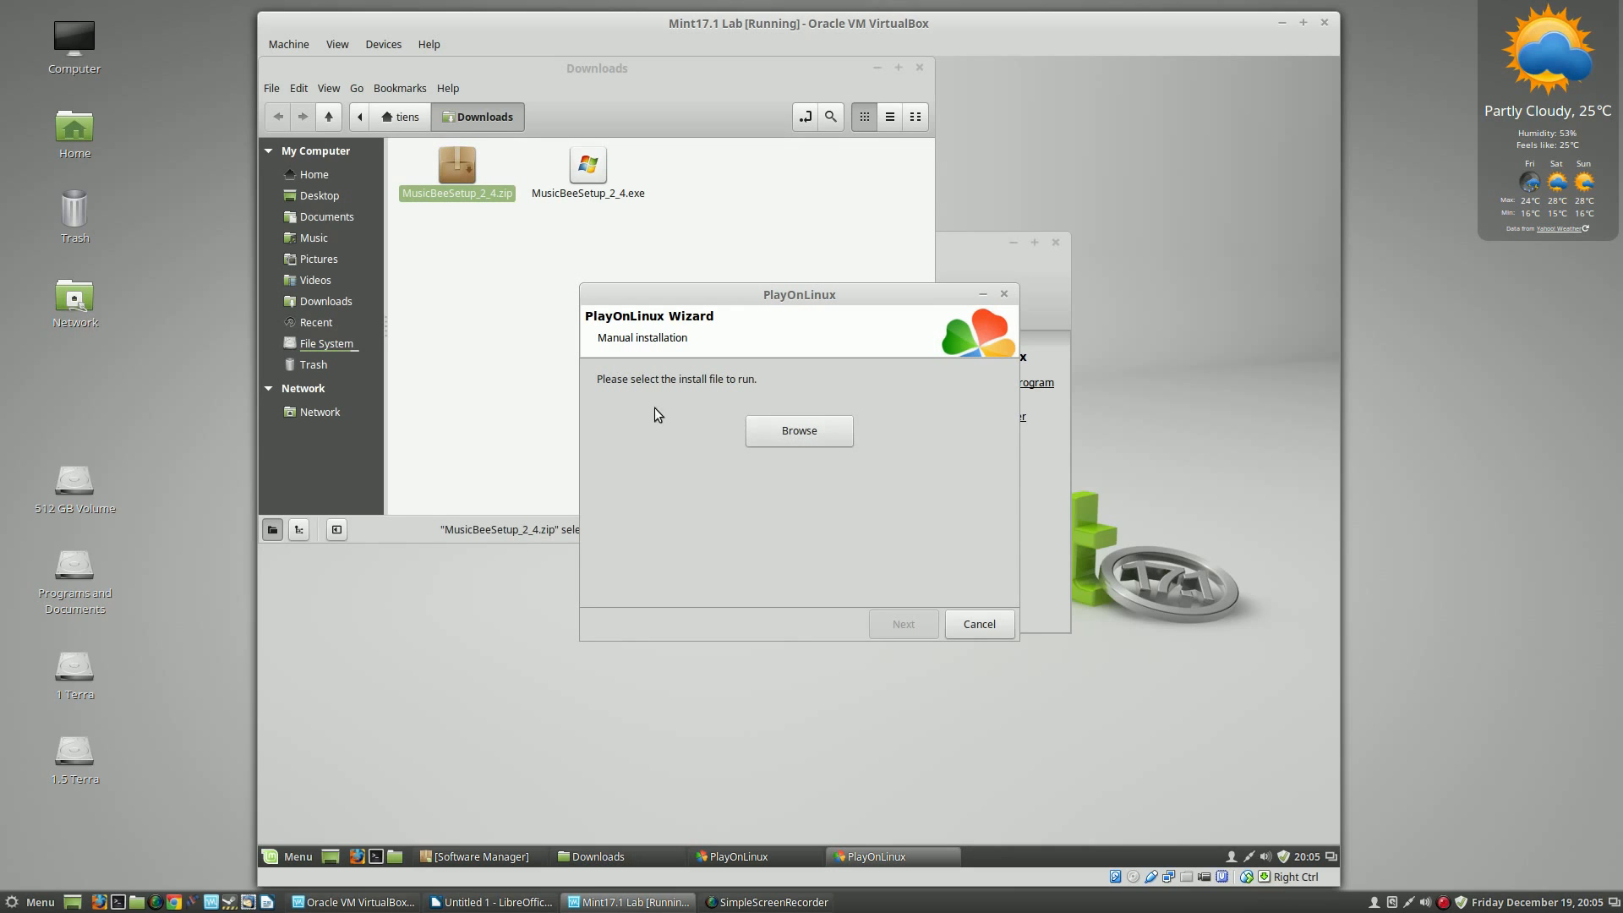
pyautogui.click(771, 433)
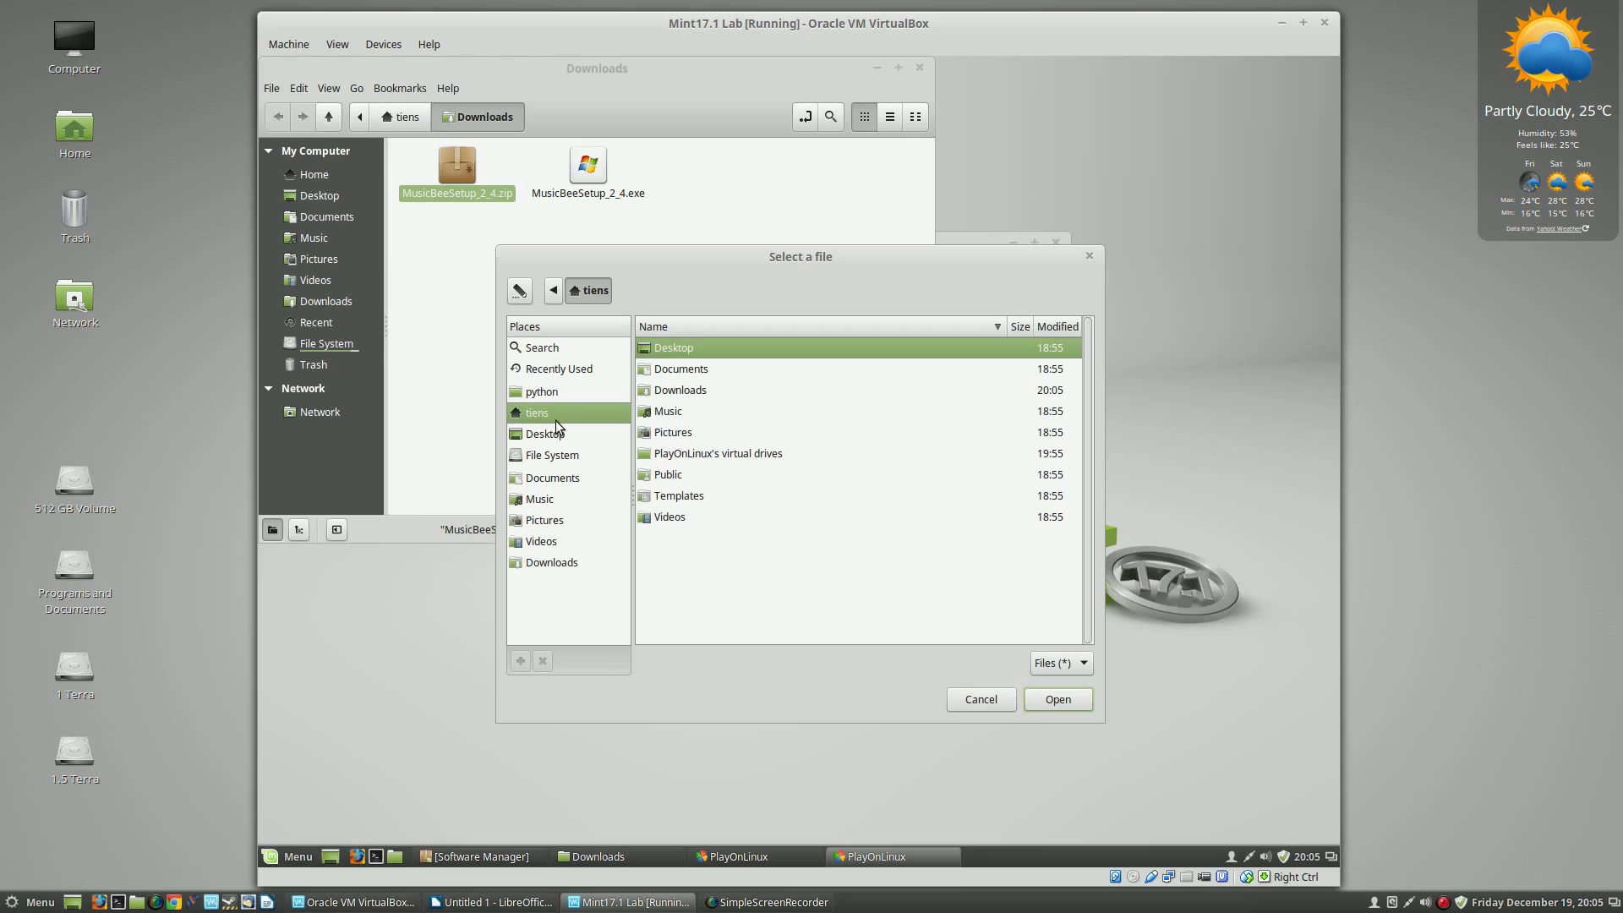
pyautogui.doubleClick(668, 392)
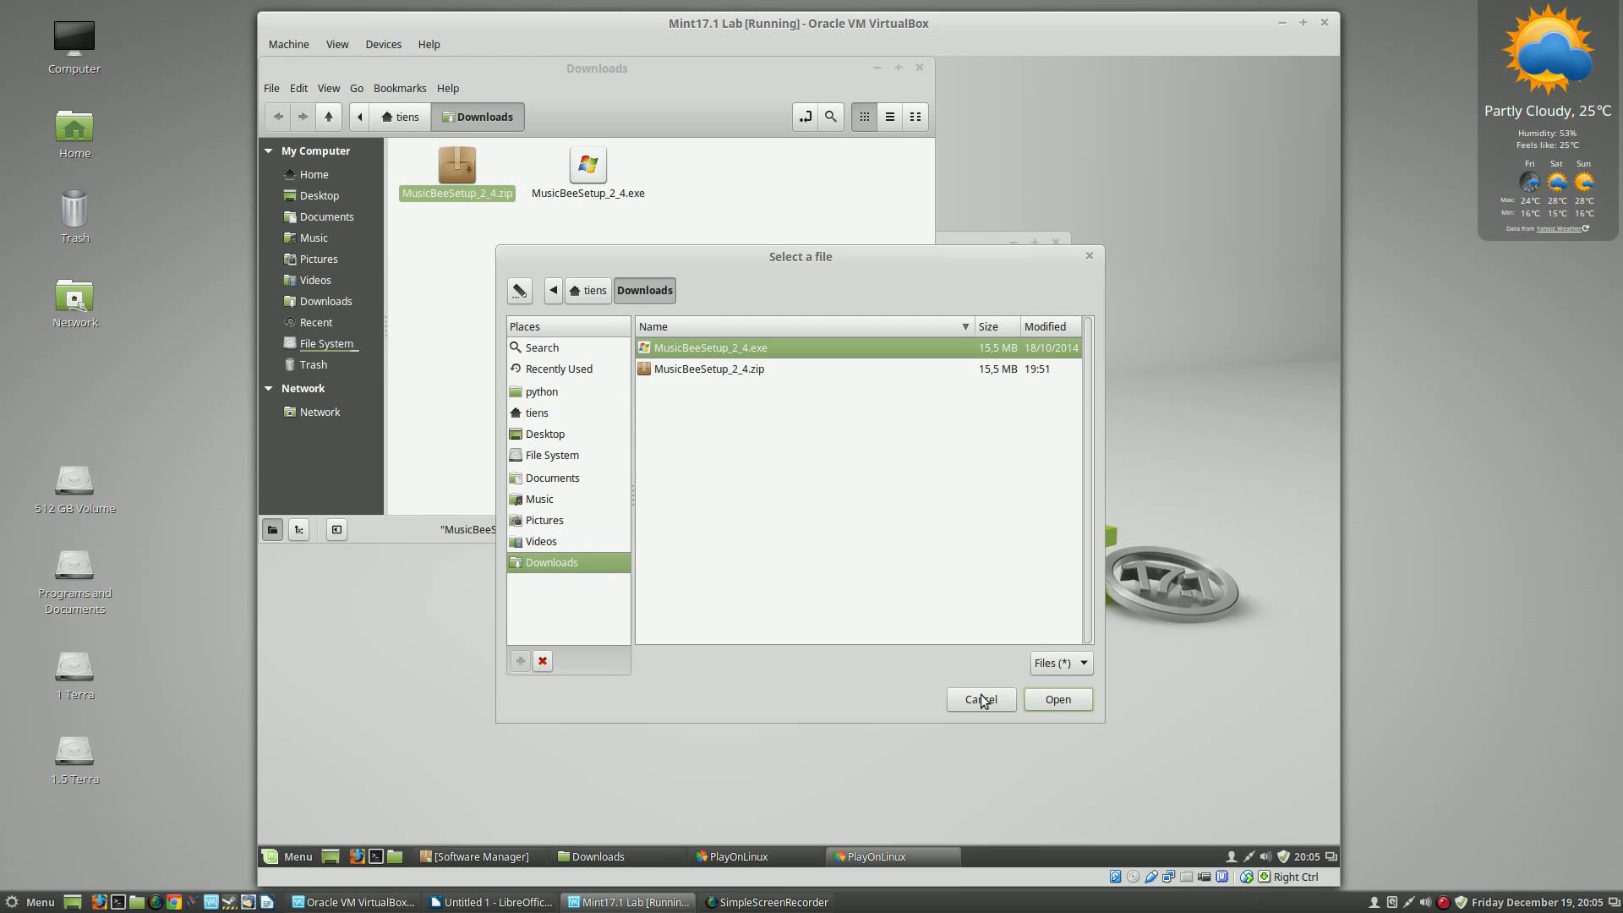
pyautogui.click(1049, 699)
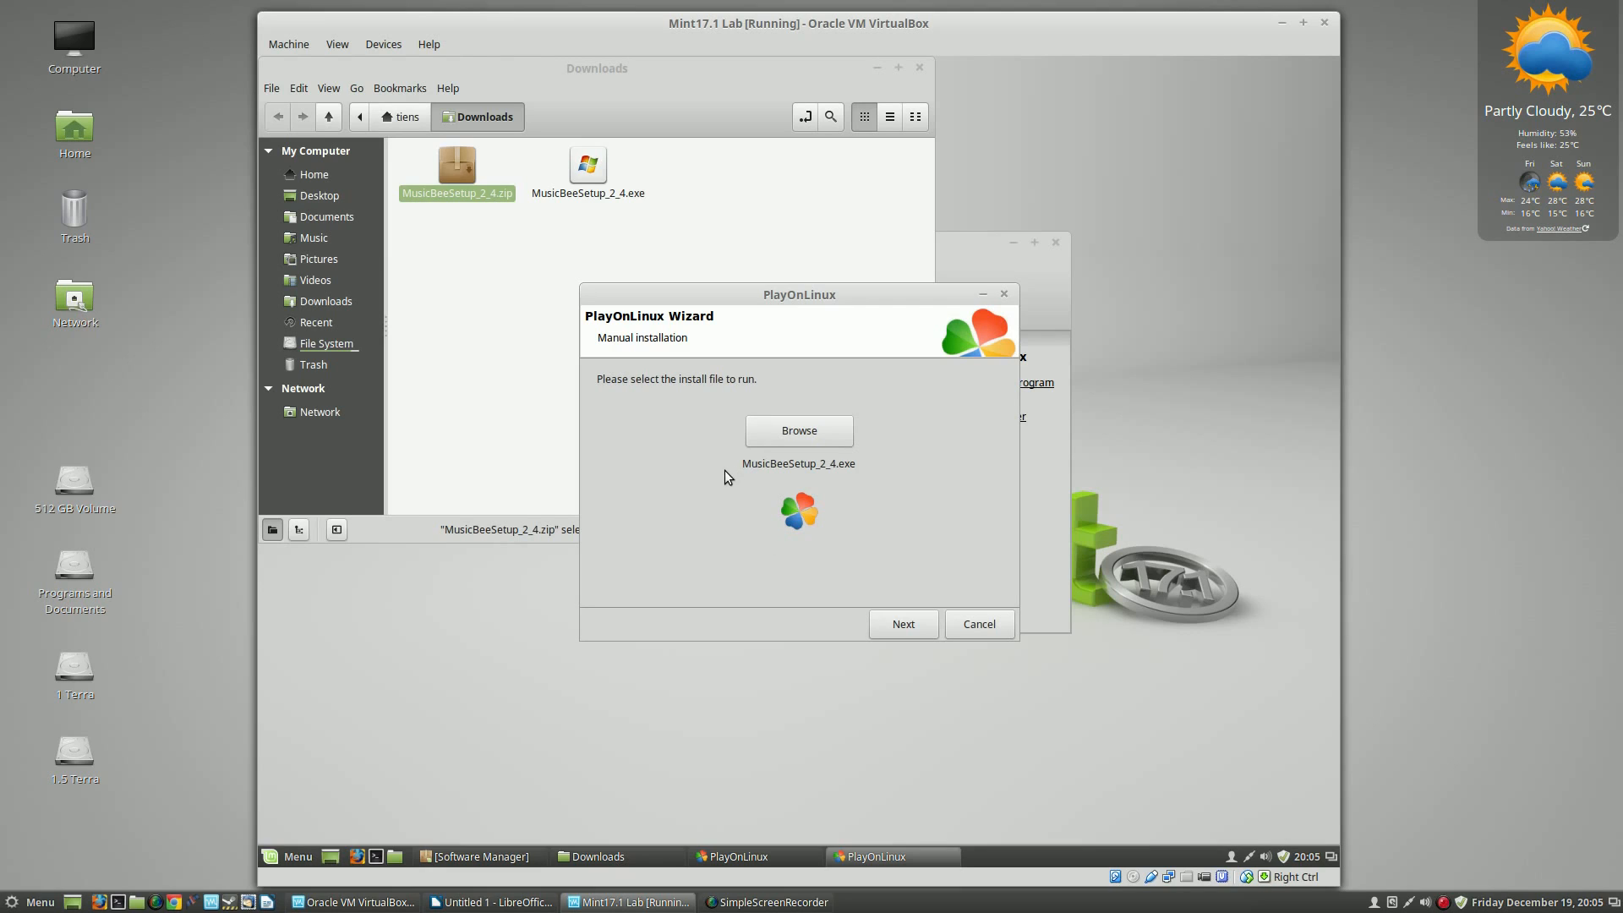
pyautogui.click(902, 623)
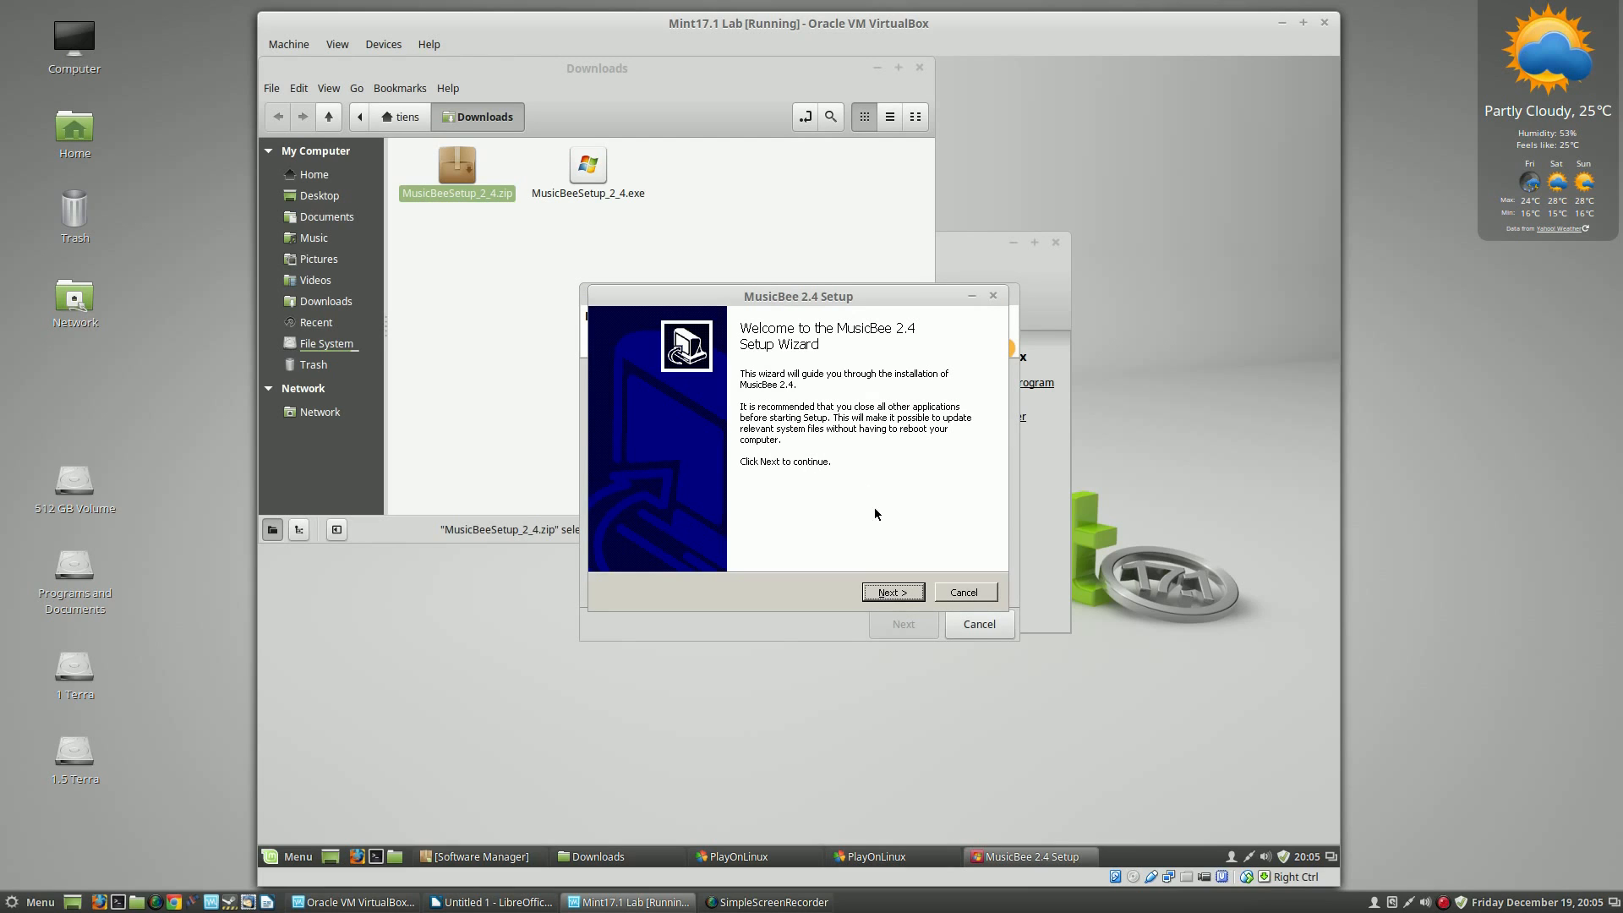
# Install MusicBee 2.4 in the default folder, accepting the license, and finish setup with a desktop shortcut but without running the program.
pyautogui.click(896, 593)
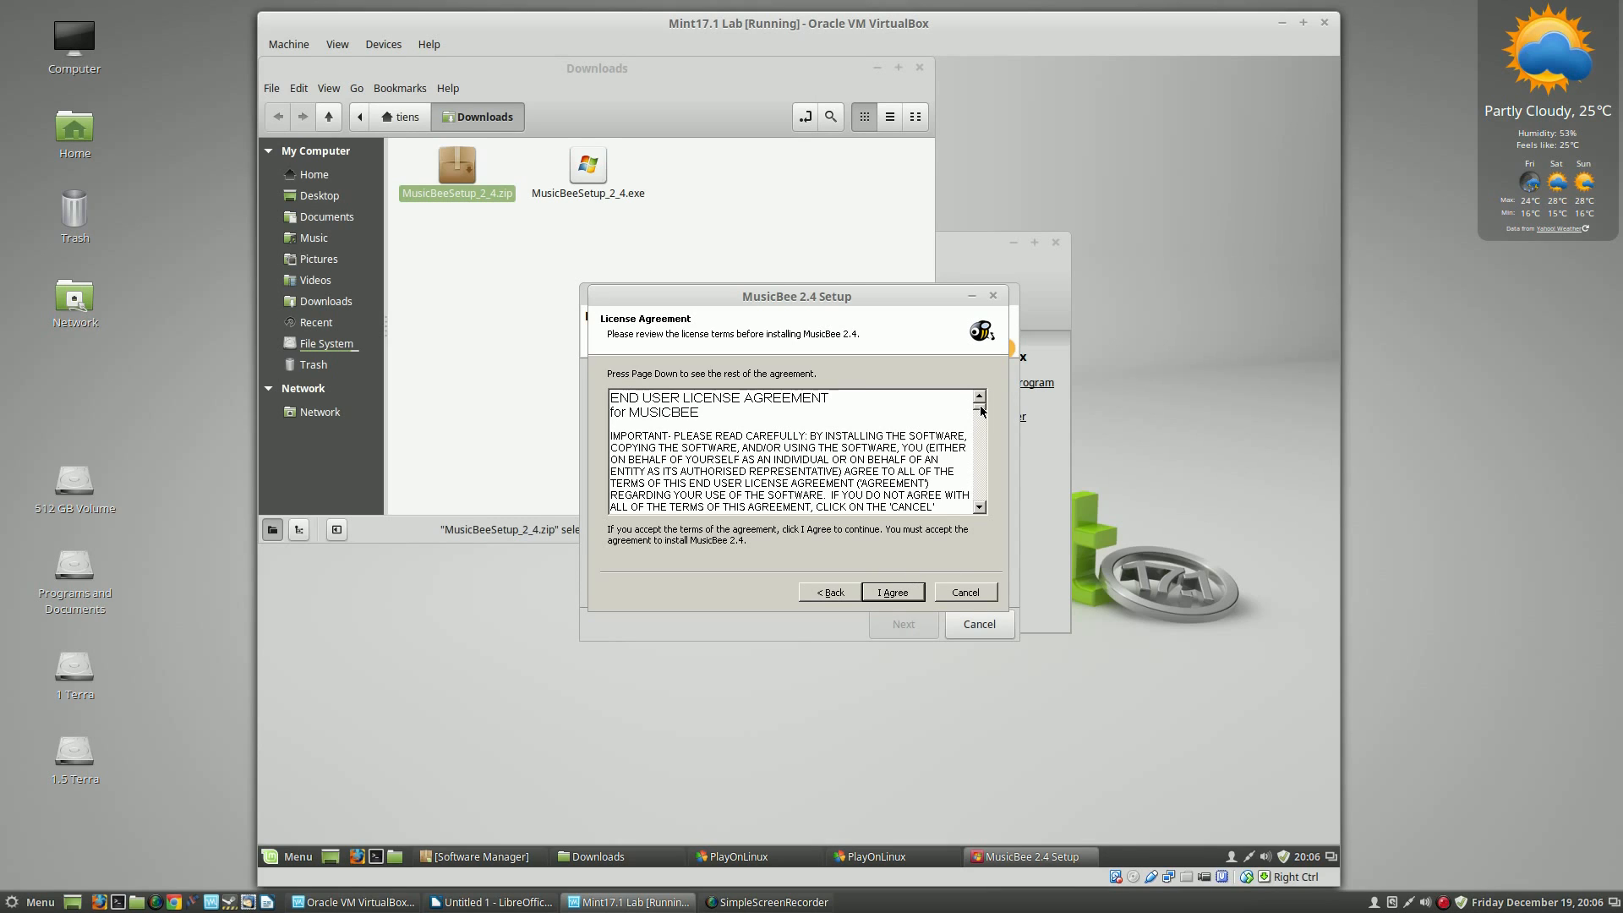
pyautogui.moveTo(982, 412); pyautogui.dragTo(982, 511)
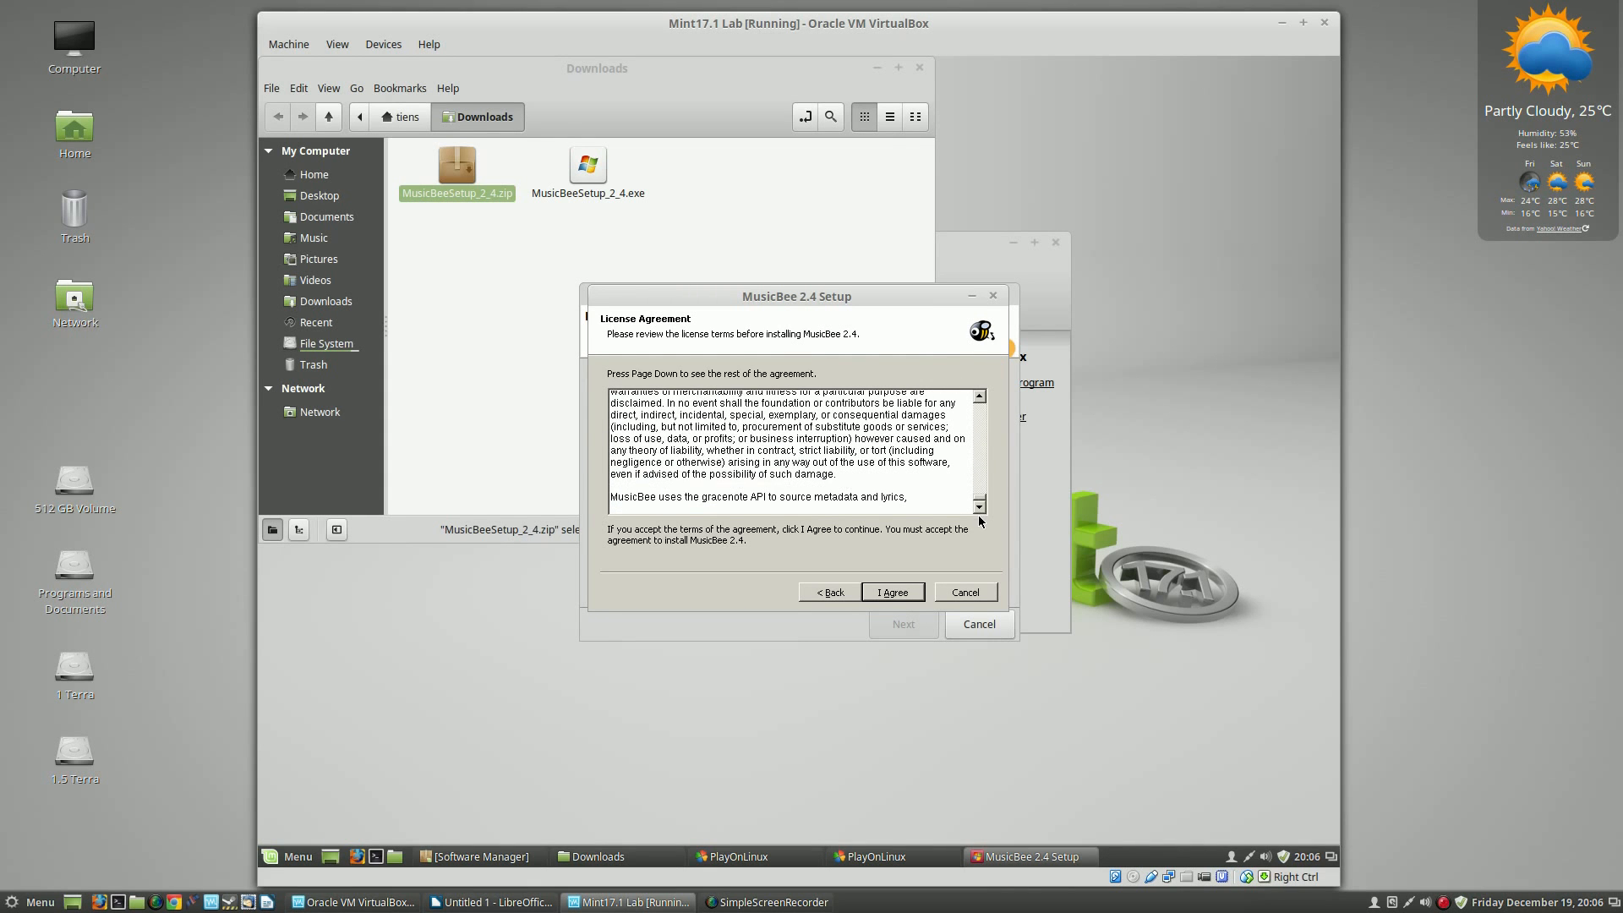
pyautogui.click(904, 594)
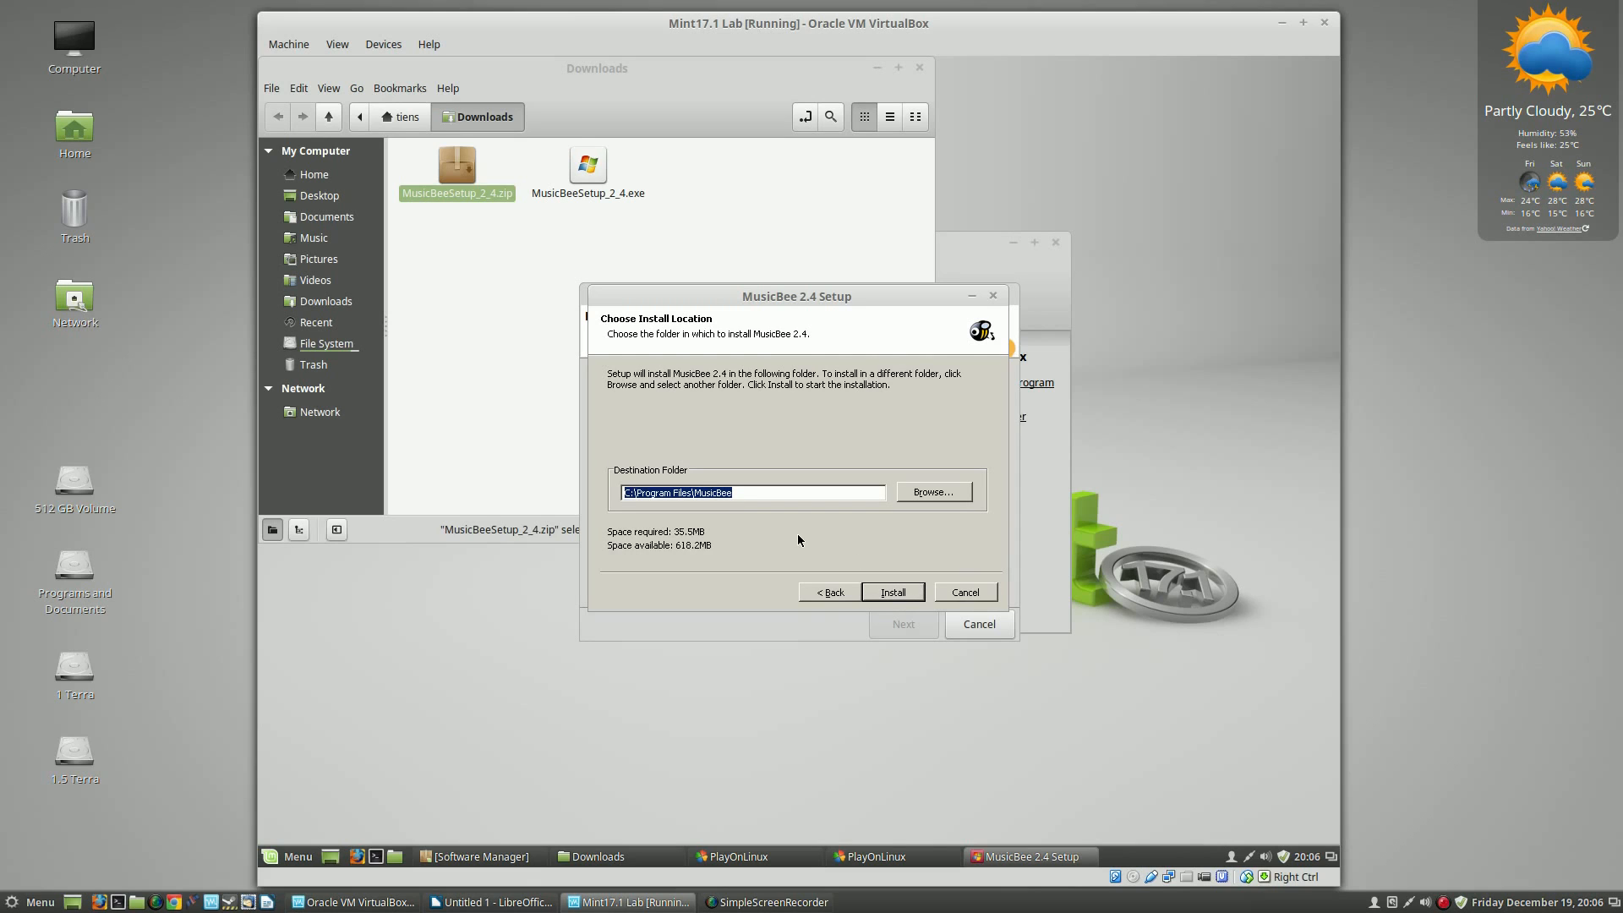
pyautogui.click(897, 595)
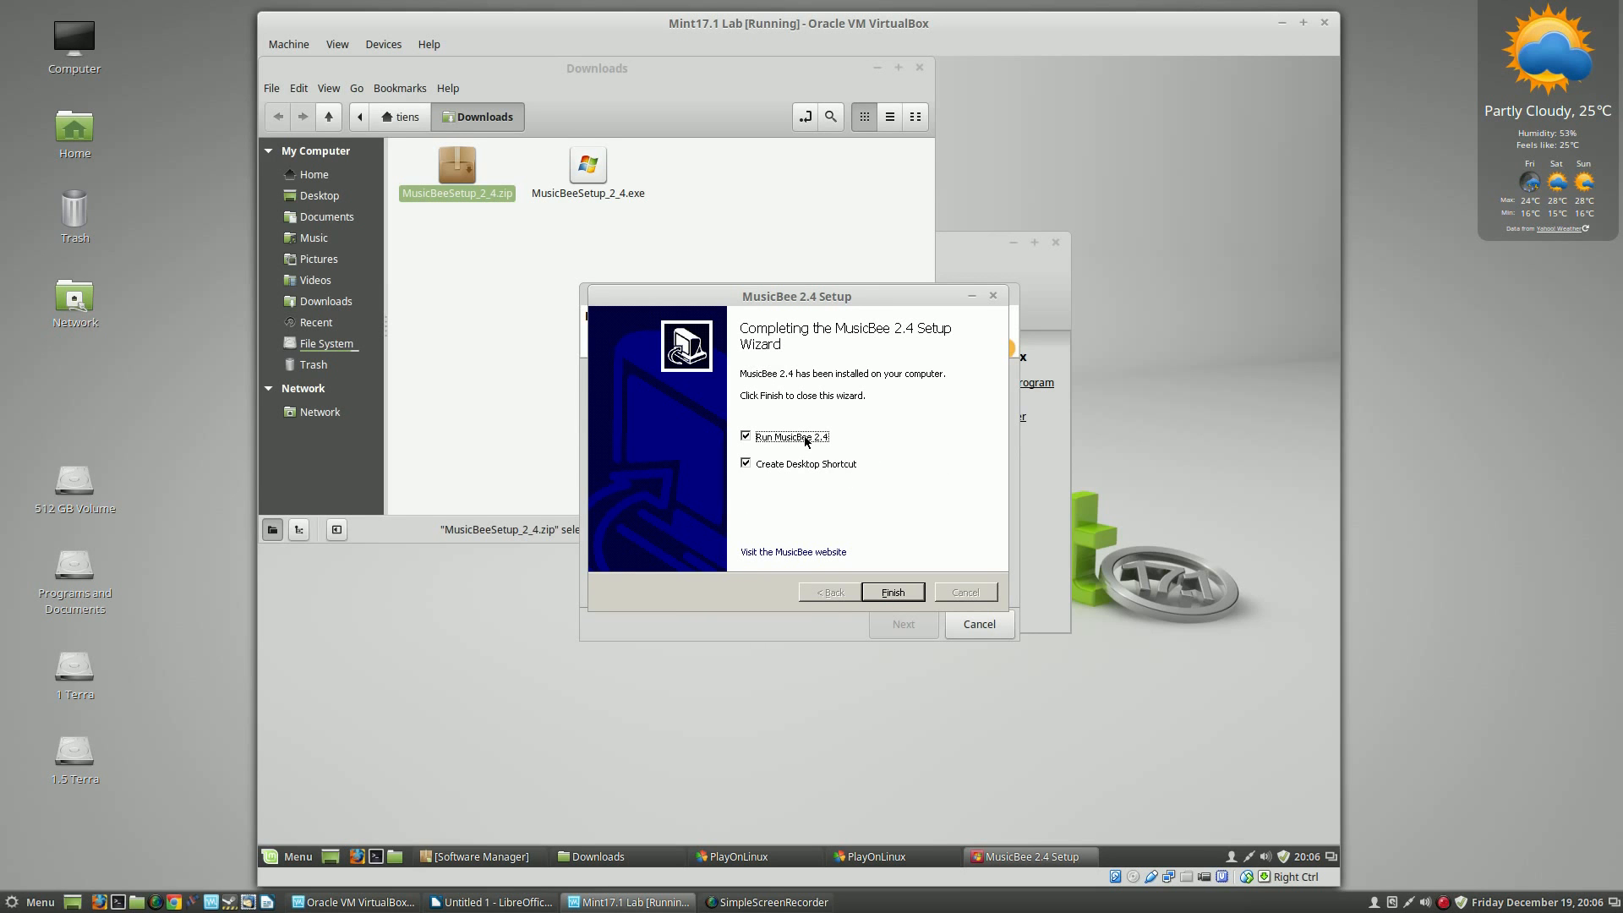
pyautogui.click(806, 441)
pyautogui.click(885, 599)
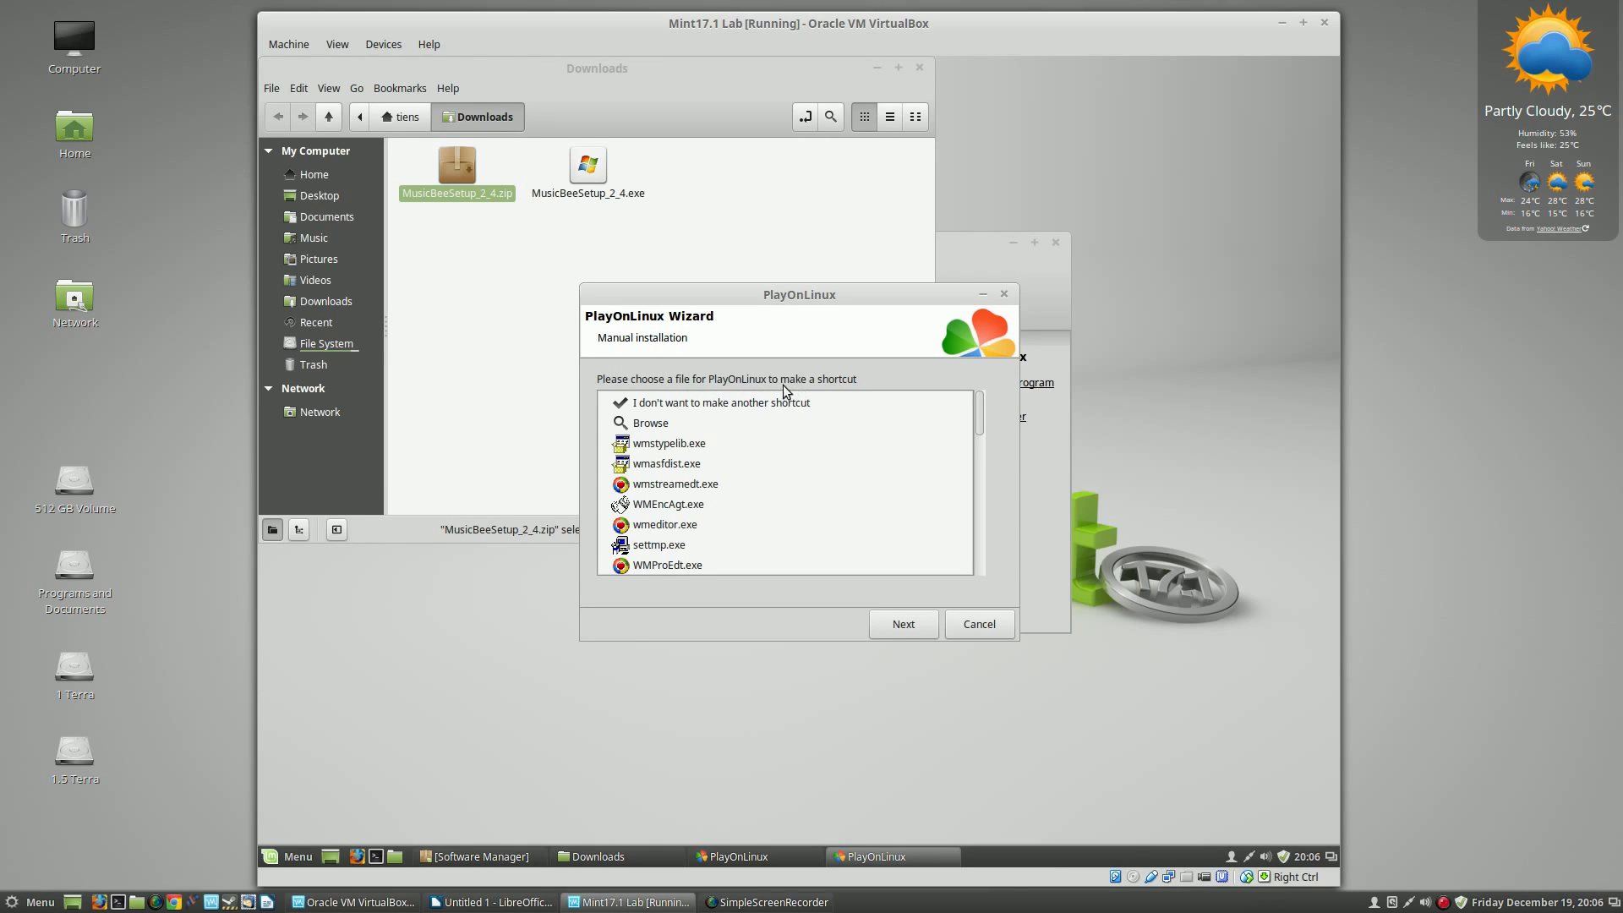
# Minimize the Downloads window, launch MusicBee from its desktop shortcut, and accept English as the preferred language.
pyautogui.click(876, 67)
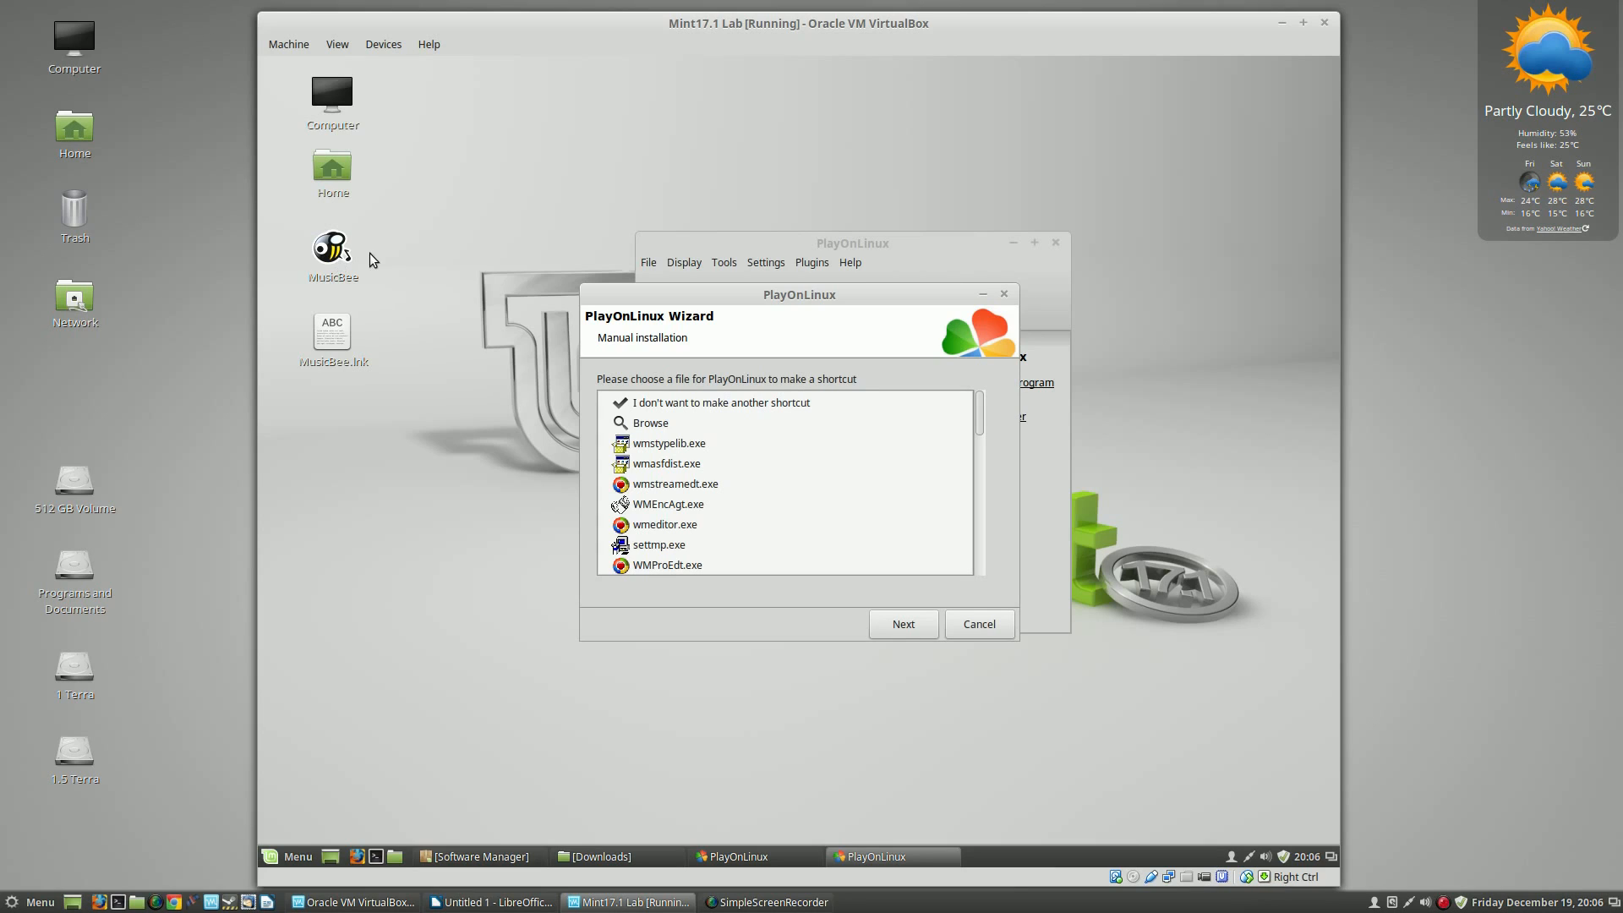
pyautogui.click(338, 258)
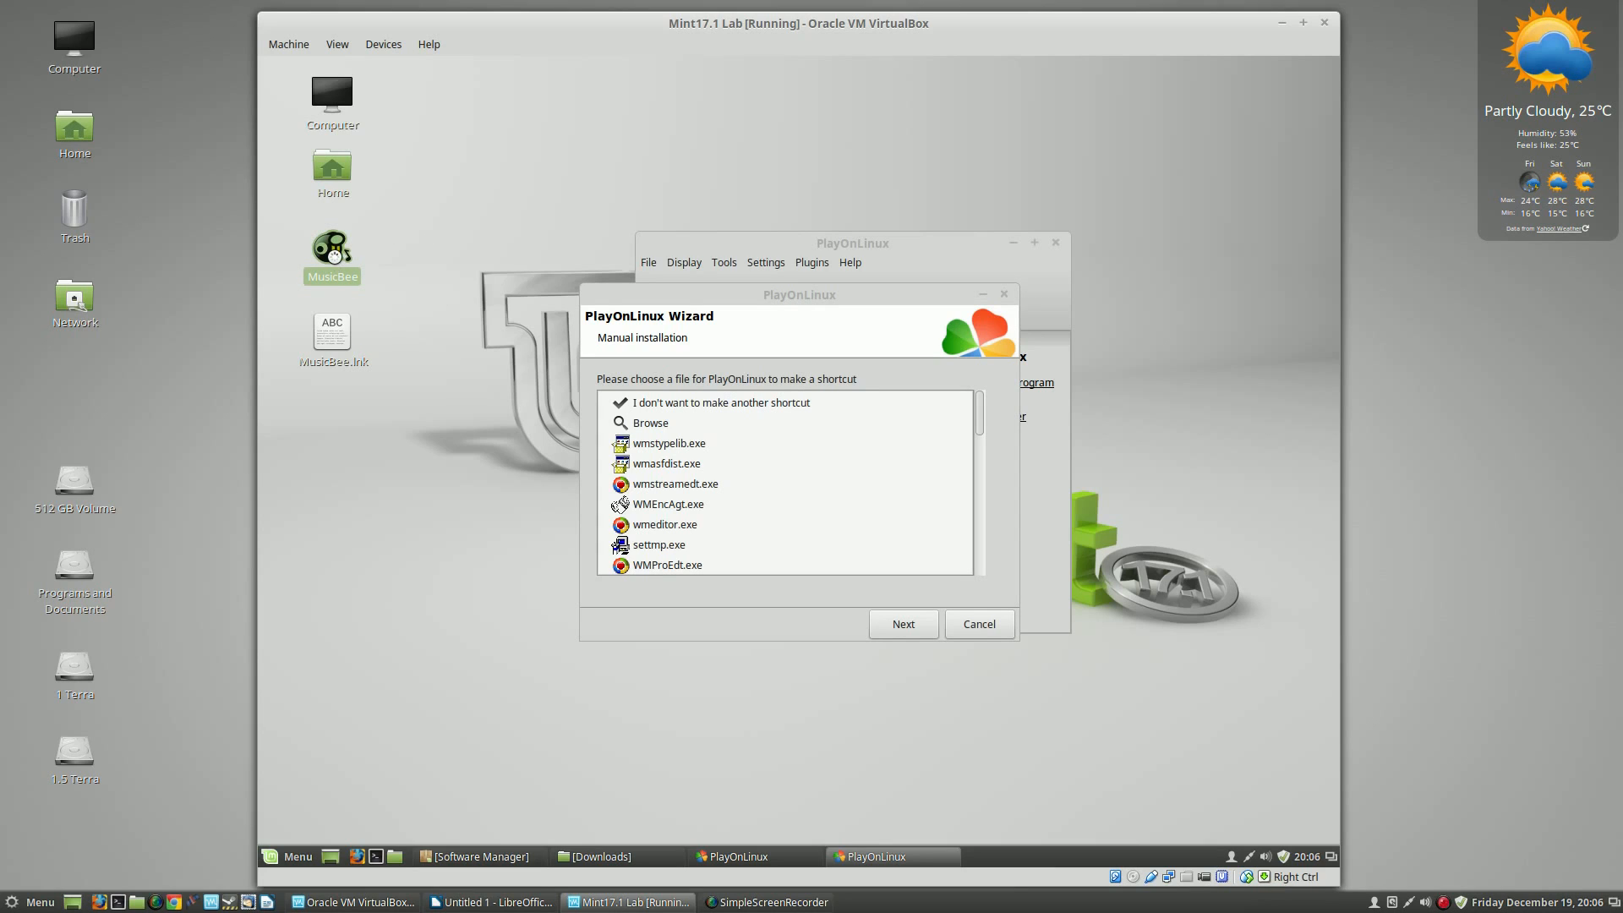
pyautogui.doubleClick(334, 254)
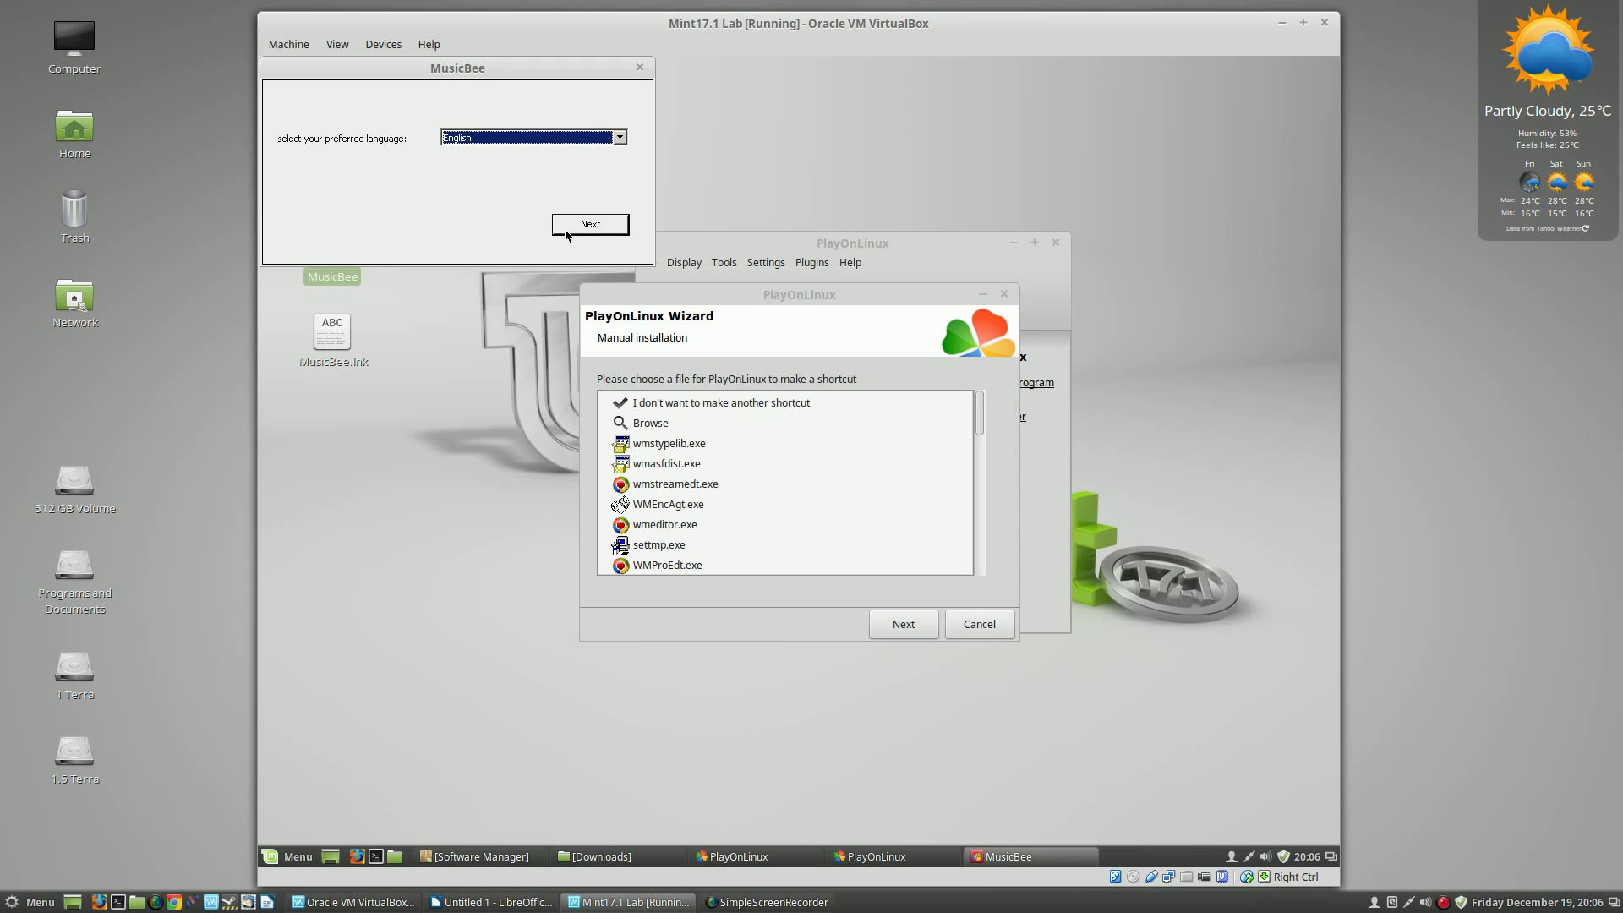
pyautogui.click(574, 230)
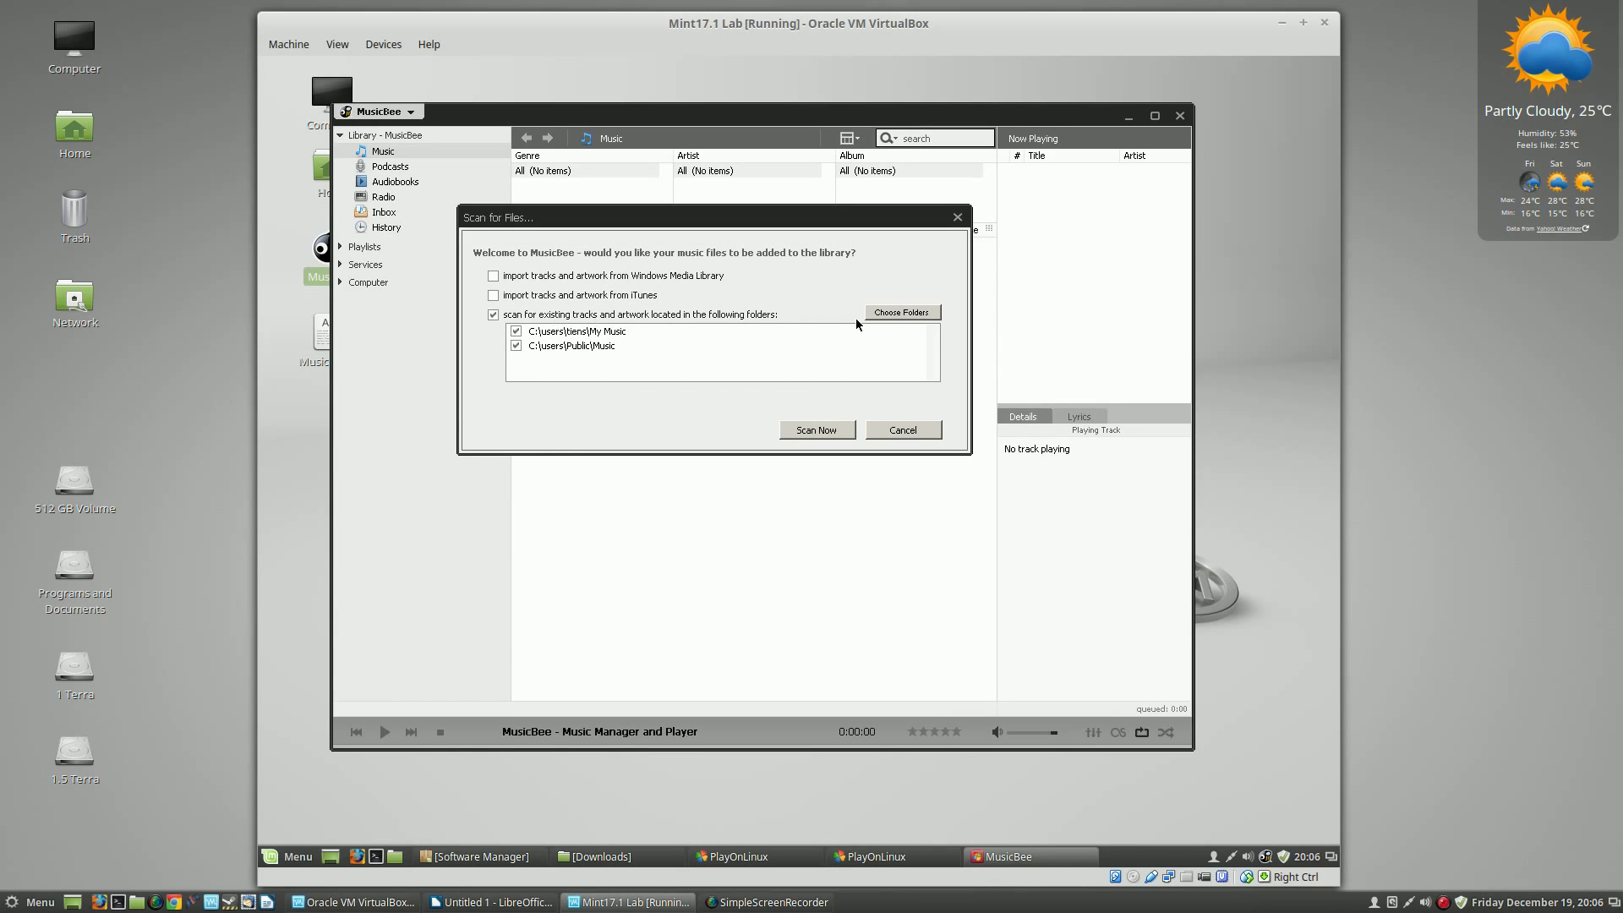
# Examine the folders and drives available for the music scan, including drive Z:, and leave the folder selection without saving.
pyautogui.click(884, 318)
pyautogui.click(886, 318)
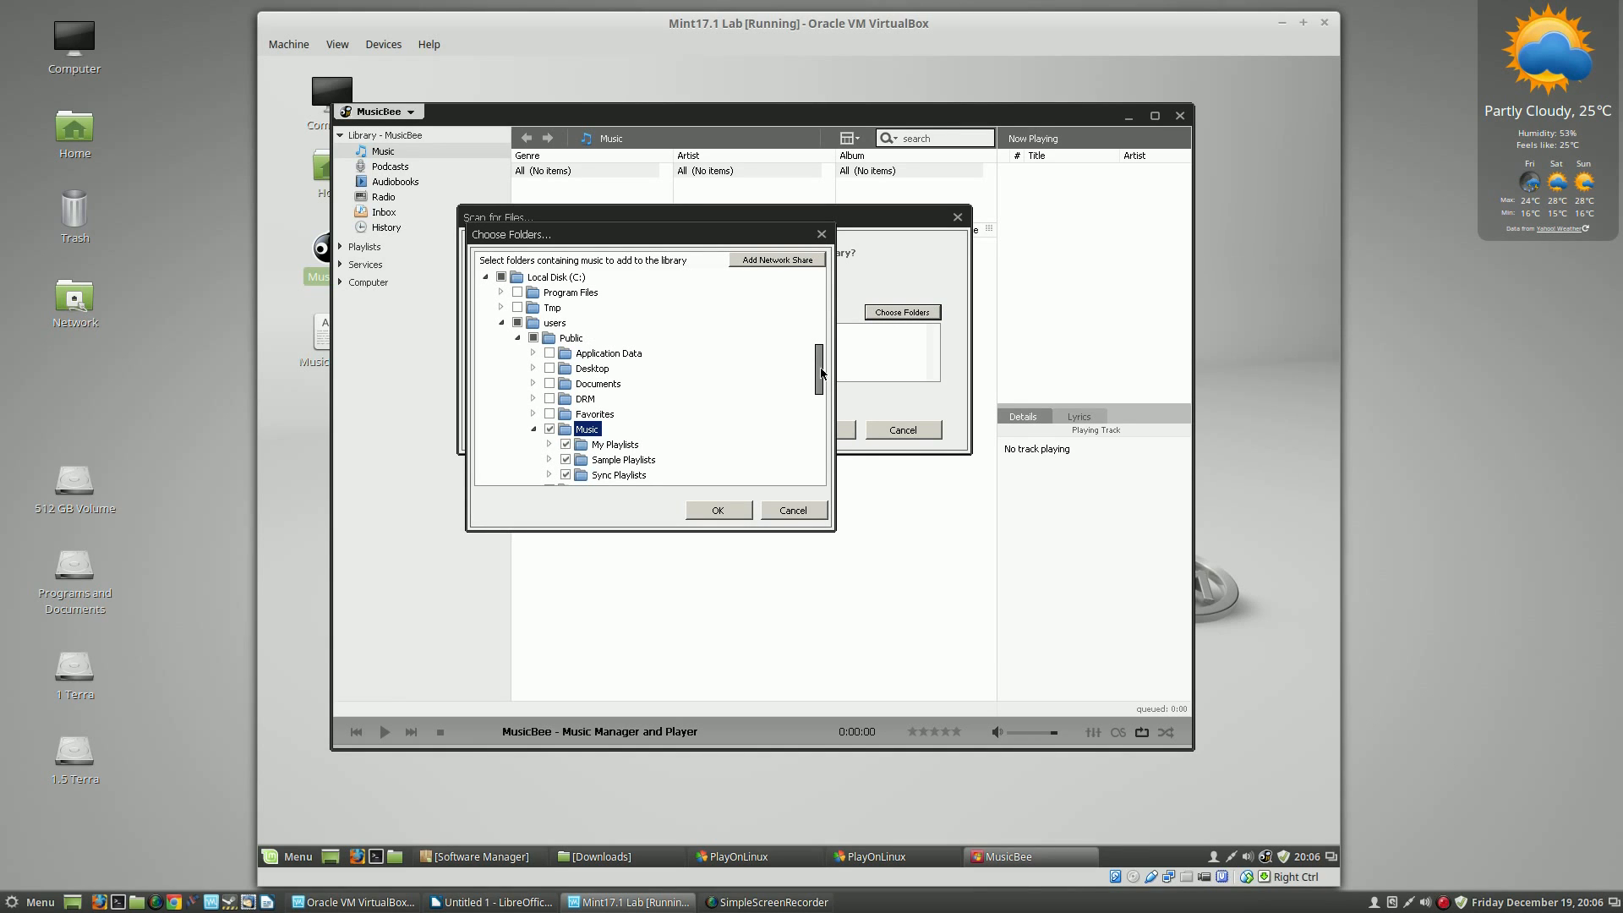
pyautogui.moveTo(820, 373); pyautogui.dragTo(829, 464)
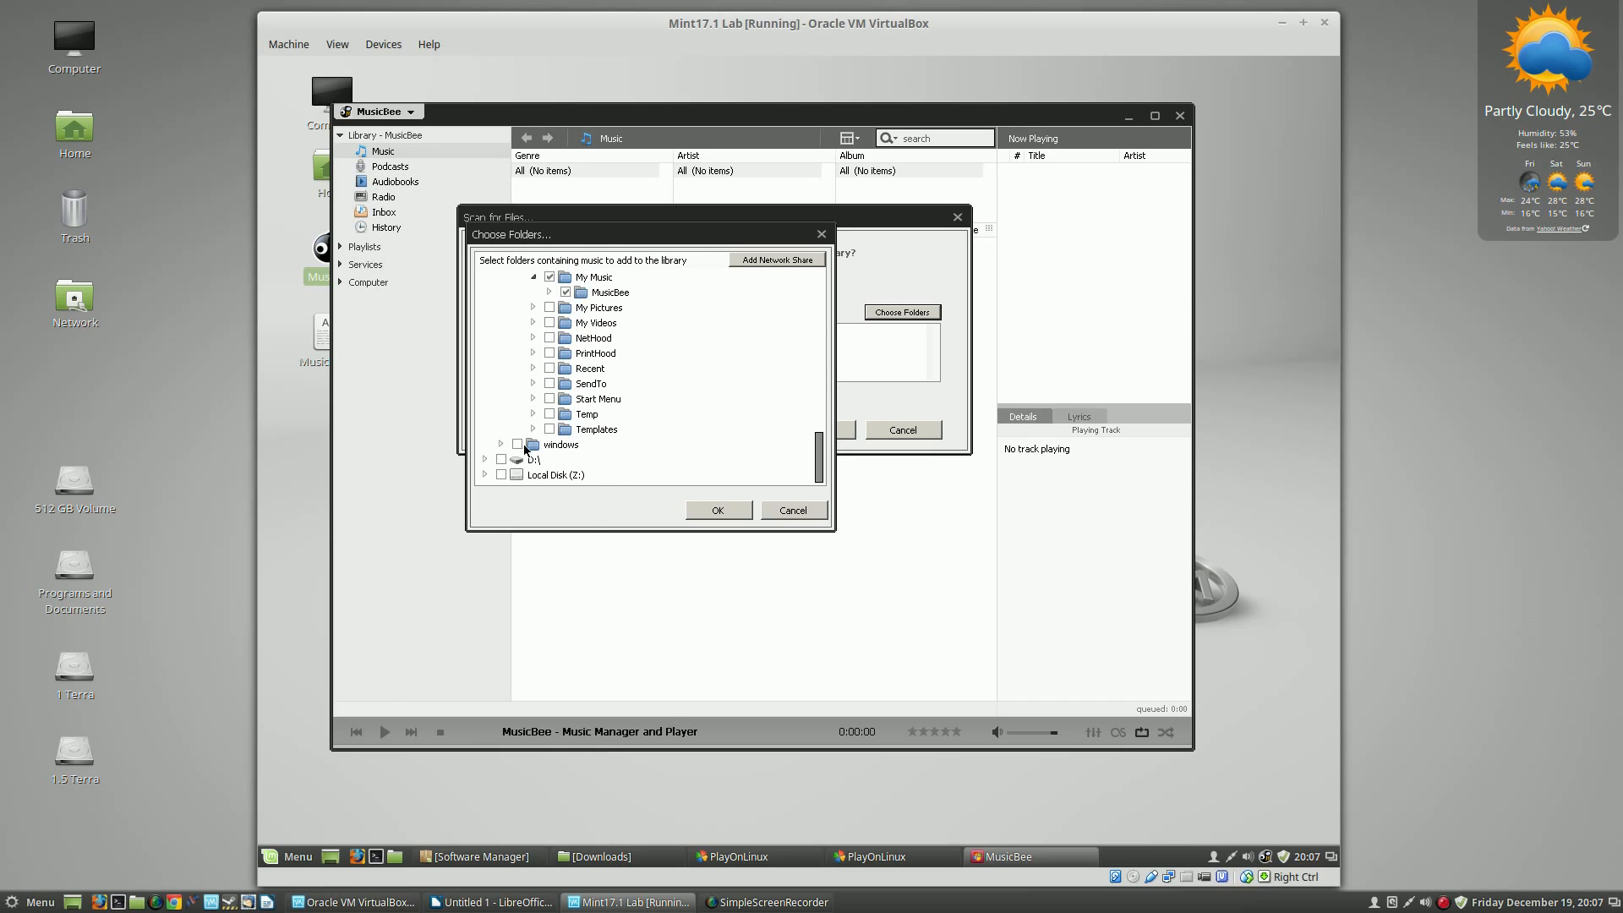
pyautogui.click(485, 474)
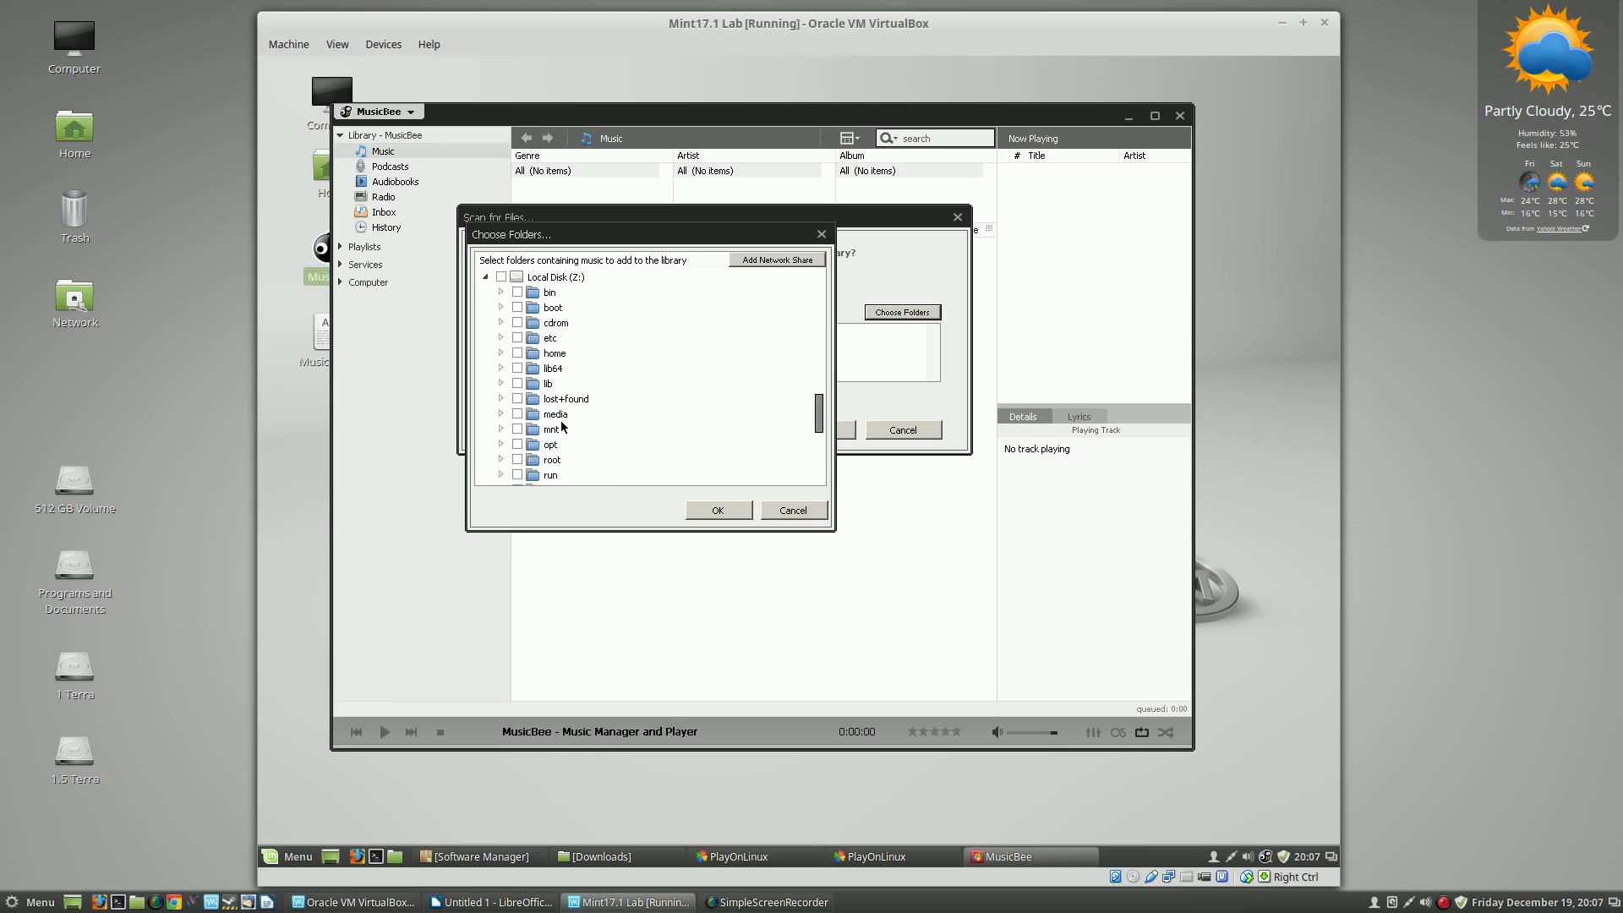
pyautogui.click(486, 277)
pyautogui.scroll(5, 734, 427)
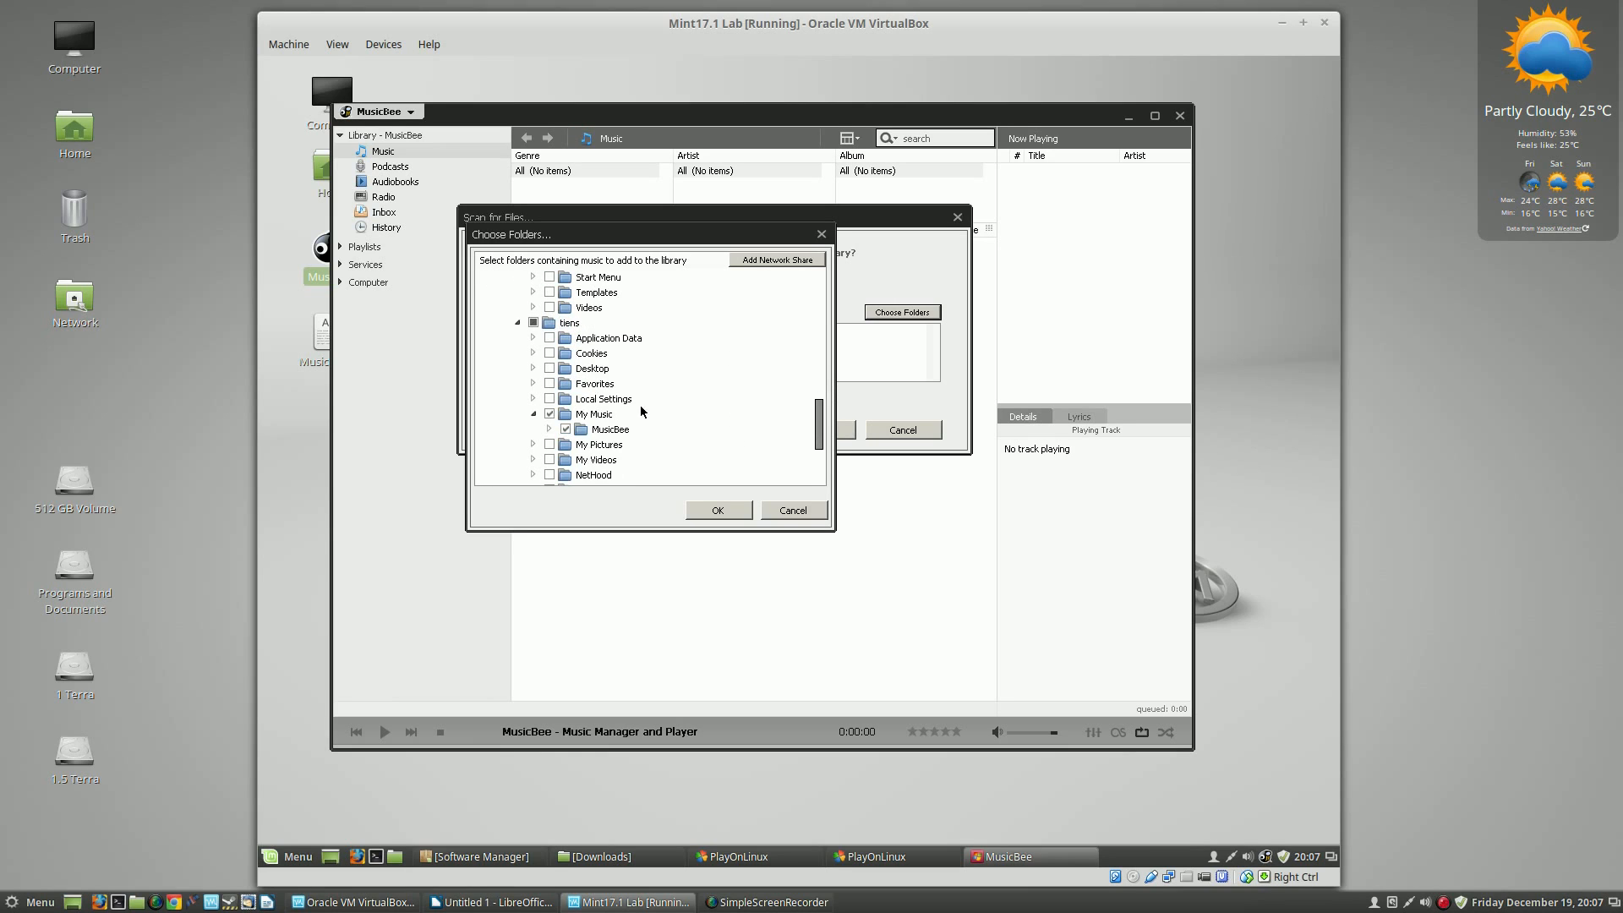
pyautogui.scroll(-3, 644, 411)
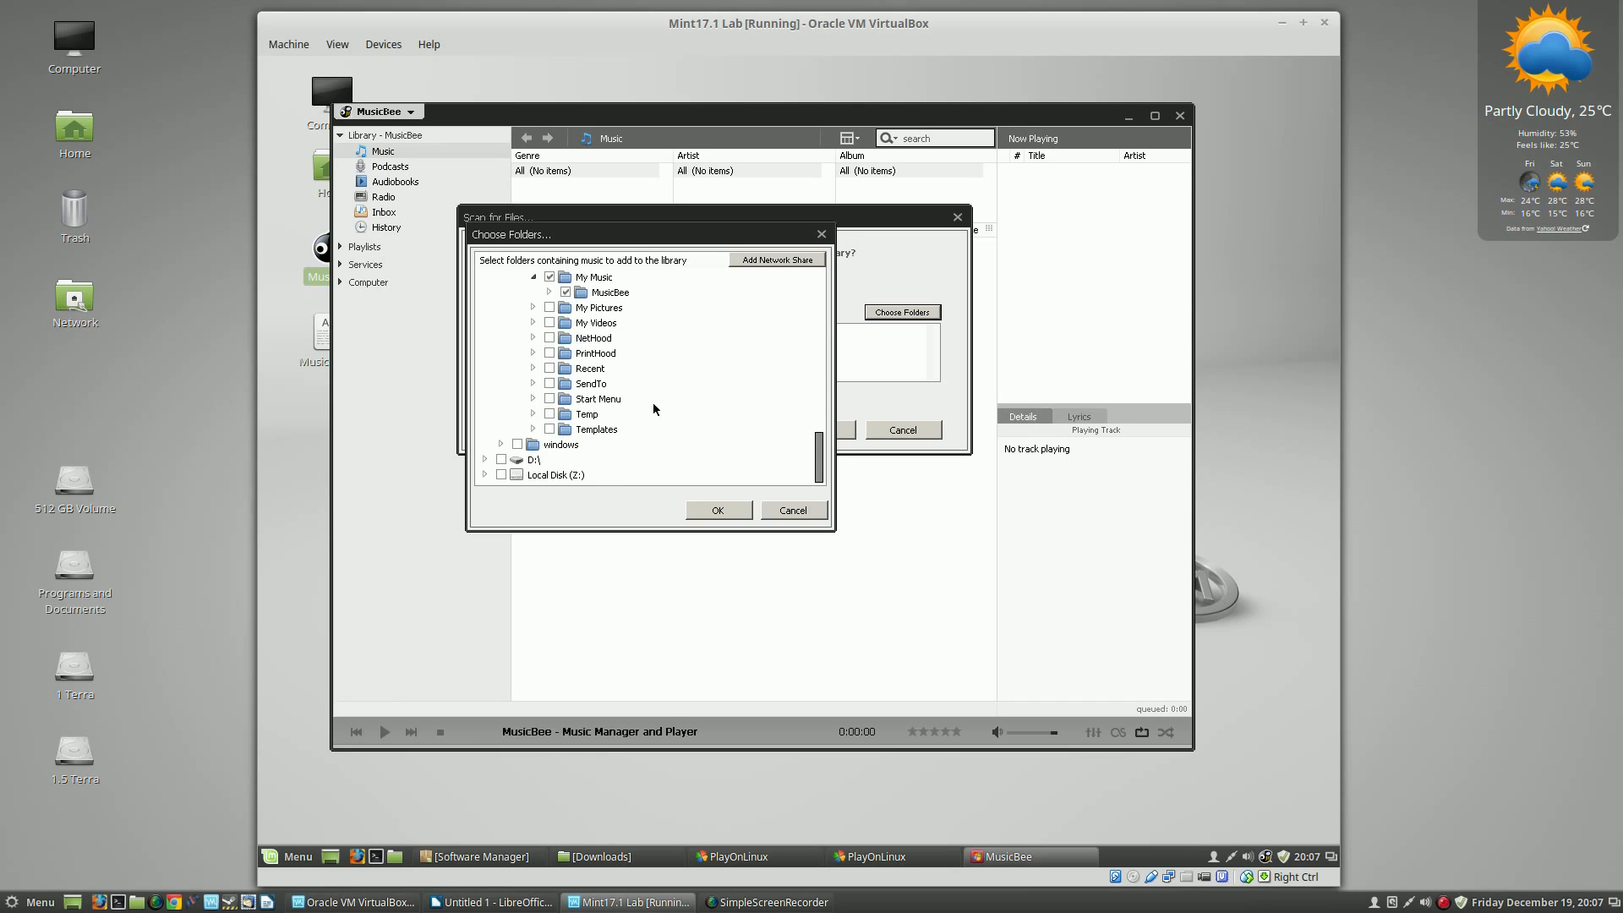
pyautogui.doubleClick(513, 461)
pyautogui.scroll(6, 709, 422)
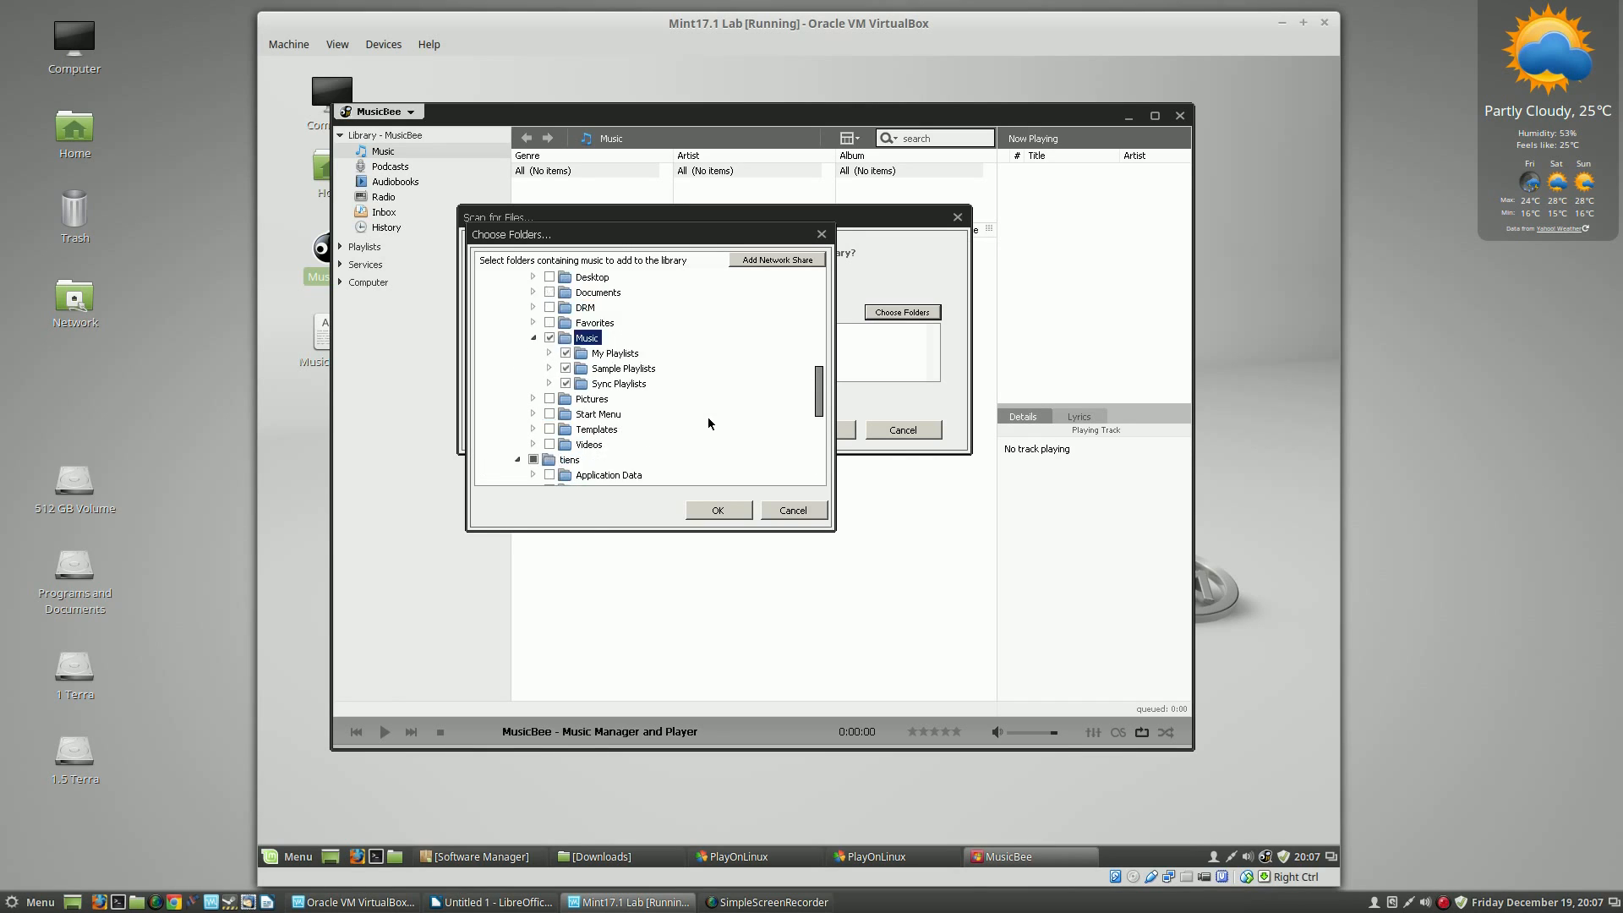
pyautogui.scroll(5, 700, 418)
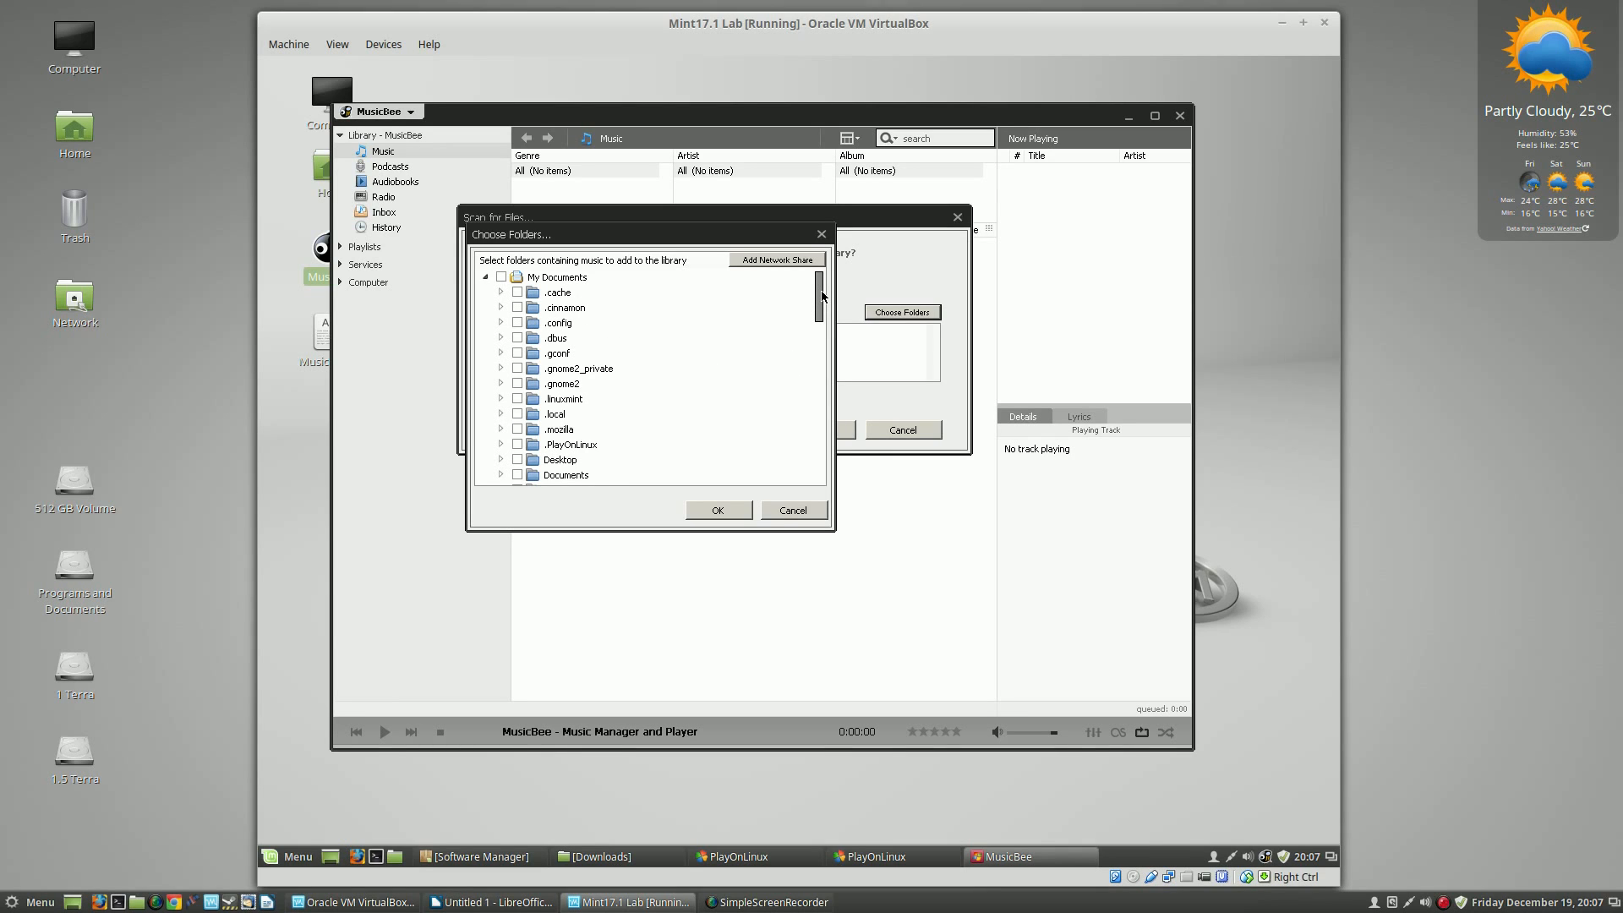
pyautogui.moveTo(823, 295); pyautogui.dragTo(817, 396)
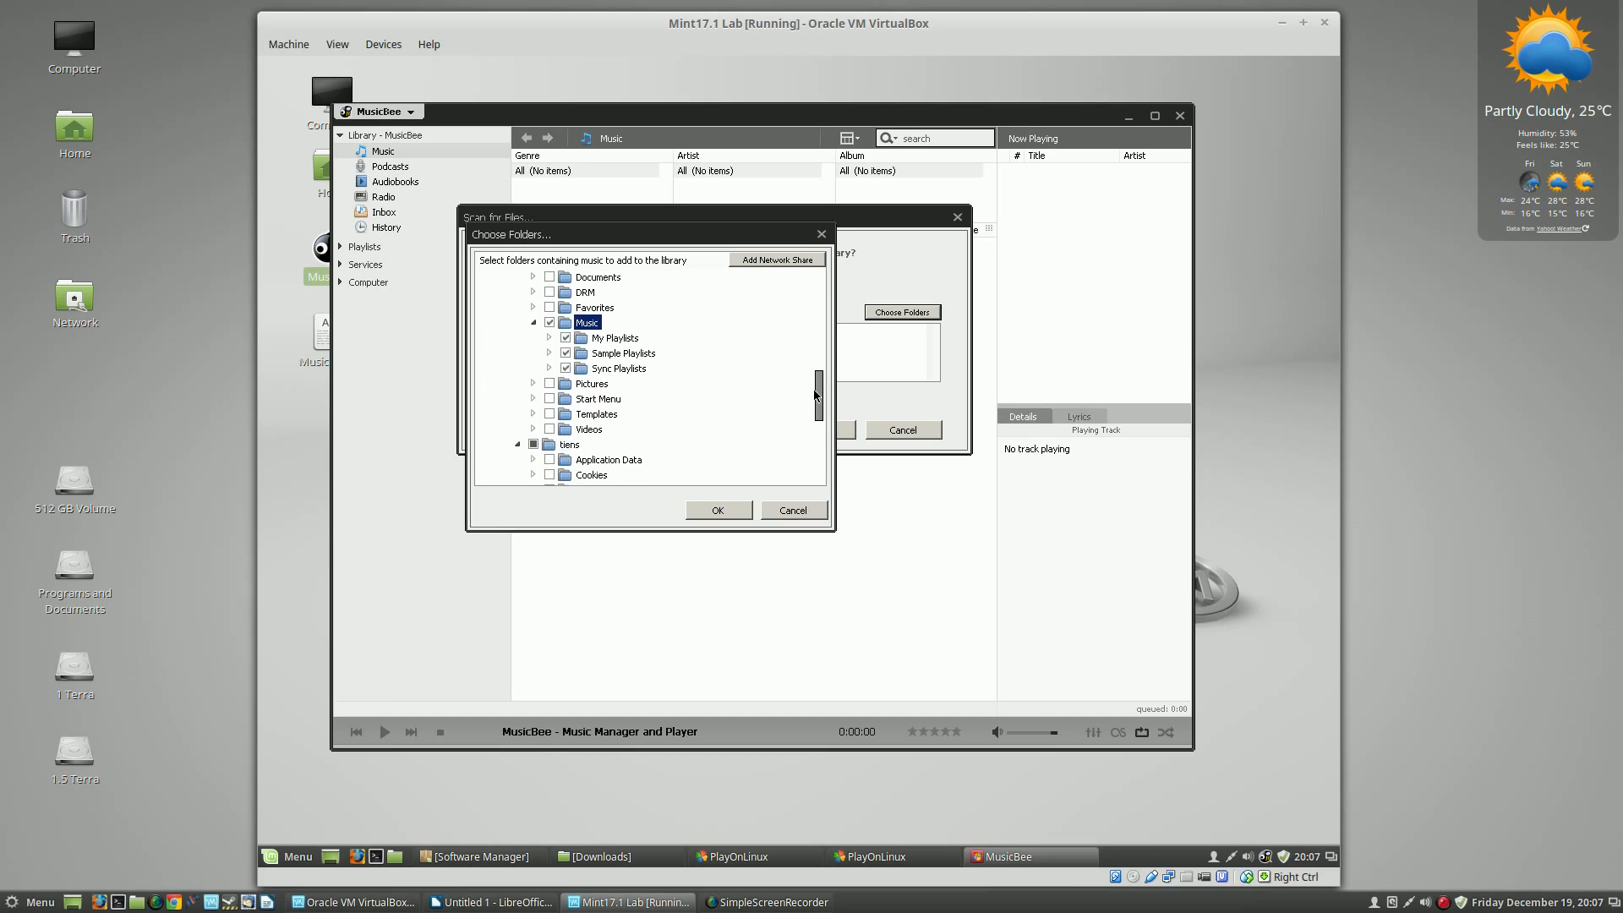
pyautogui.click(782, 510)
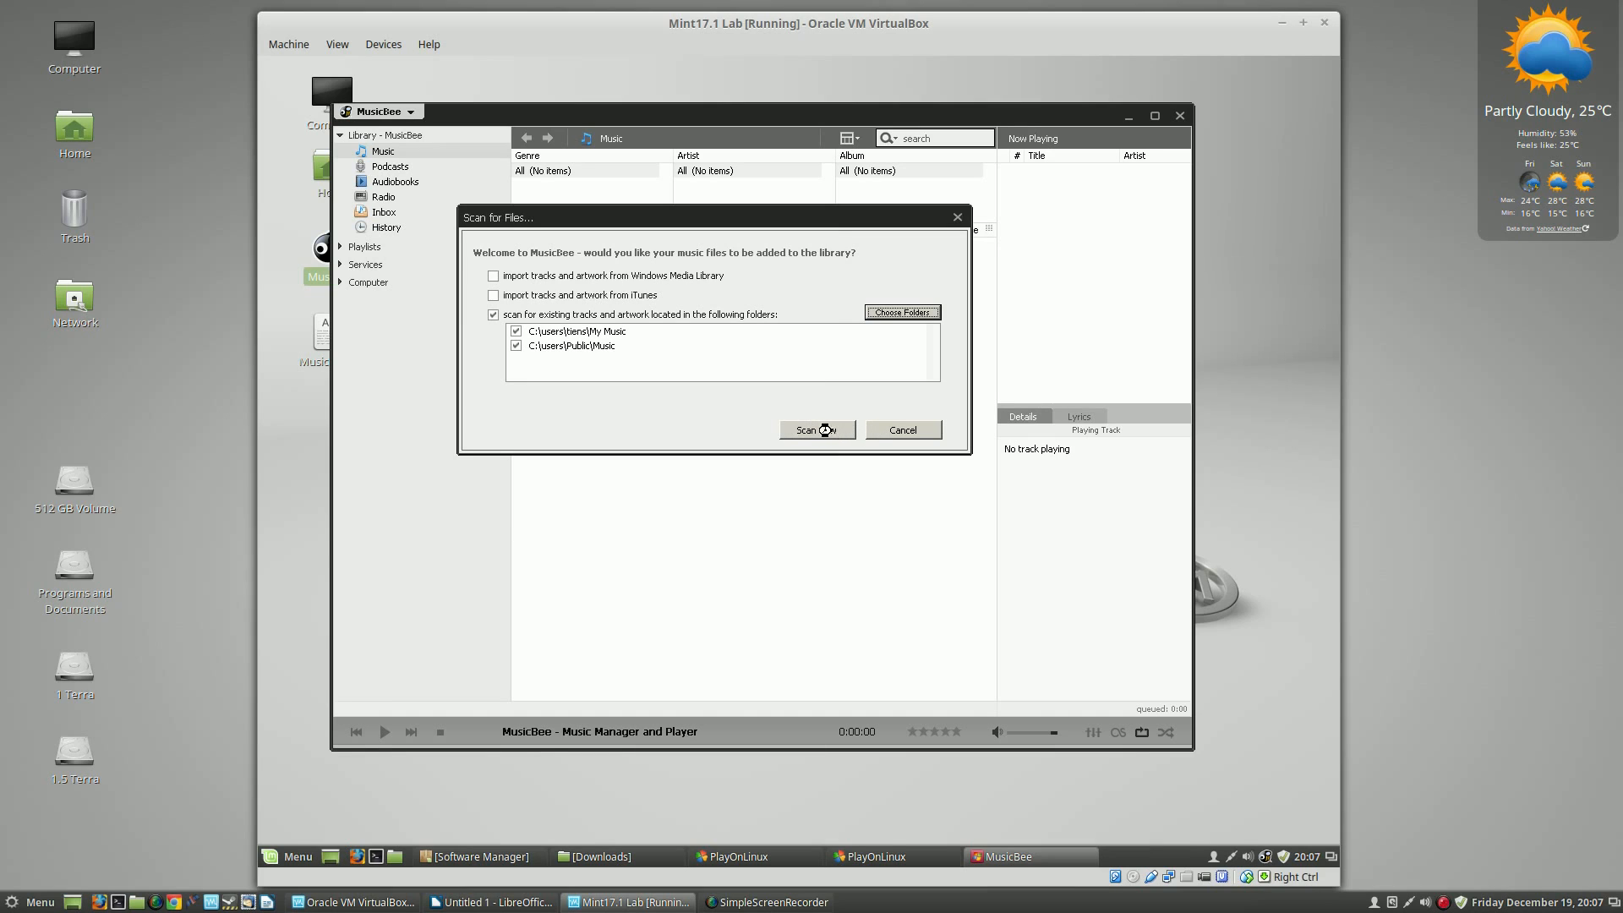
# Scan the default My Music and Public Music folders for existing tracks and artwork, and close the scan result.
pyautogui.click(832, 433)
pyautogui.click(776, 473)
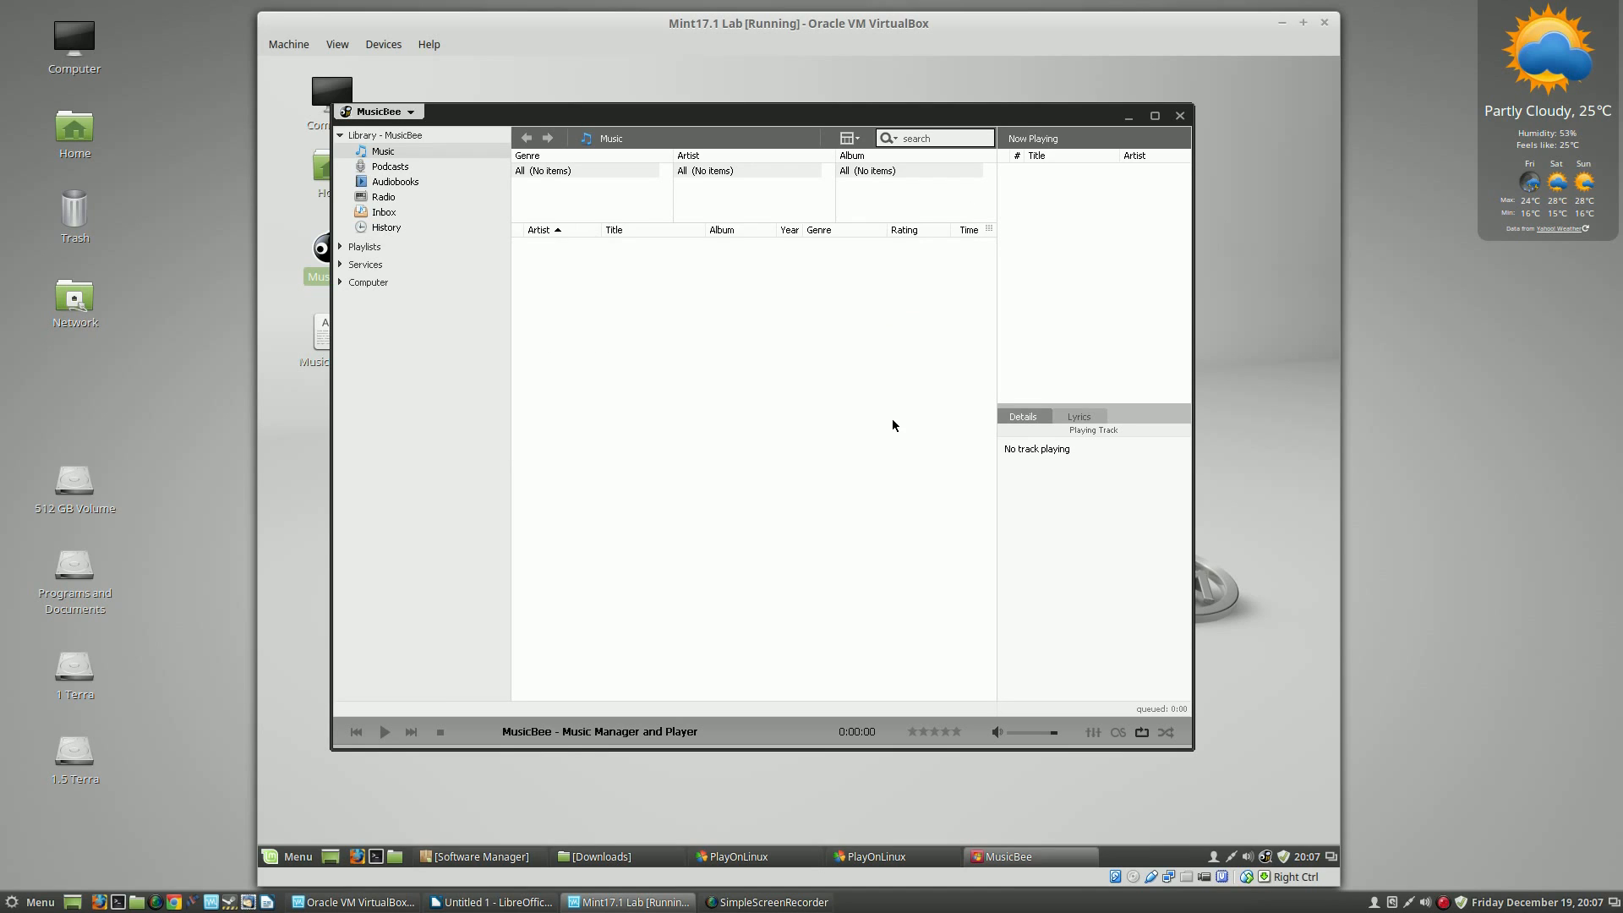
# Examine the Podcasts, Audiobooks, Radio and Inbox sections of the MusicBee library, and return to the Music section.
pyautogui.moveTo(974, 125)
pyautogui.mouseDown()
pyautogui.moveTo(1053, 108)
pyautogui.moveTo(992, 121)
pyautogui.mouseUp()
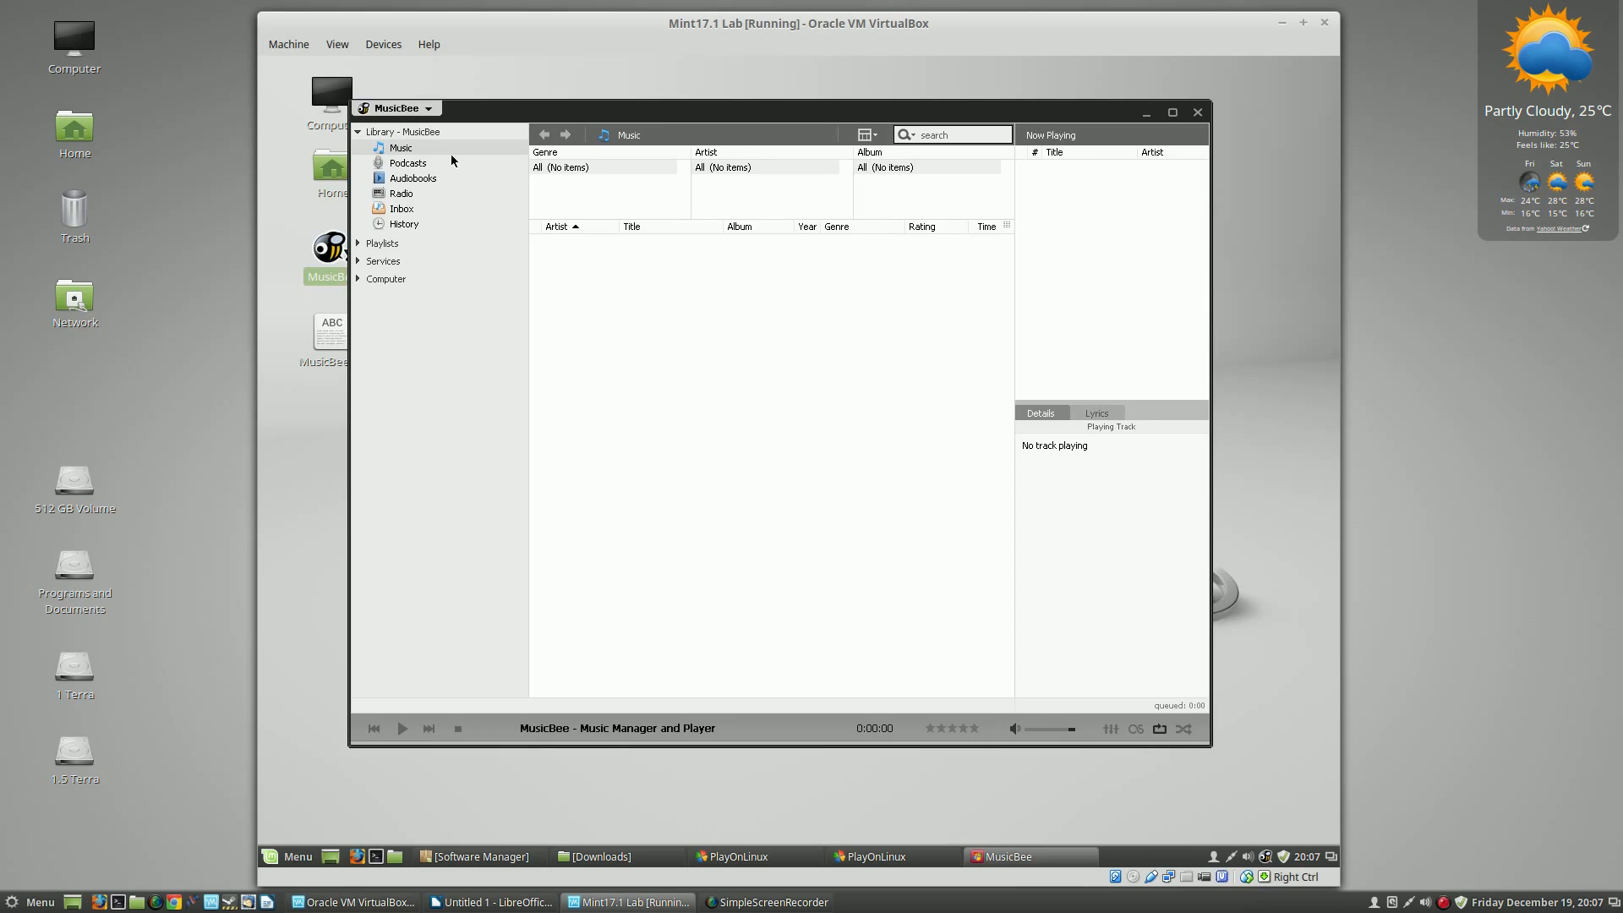
pyautogui.click(409, 164)
pyautogui.click(412, 179)
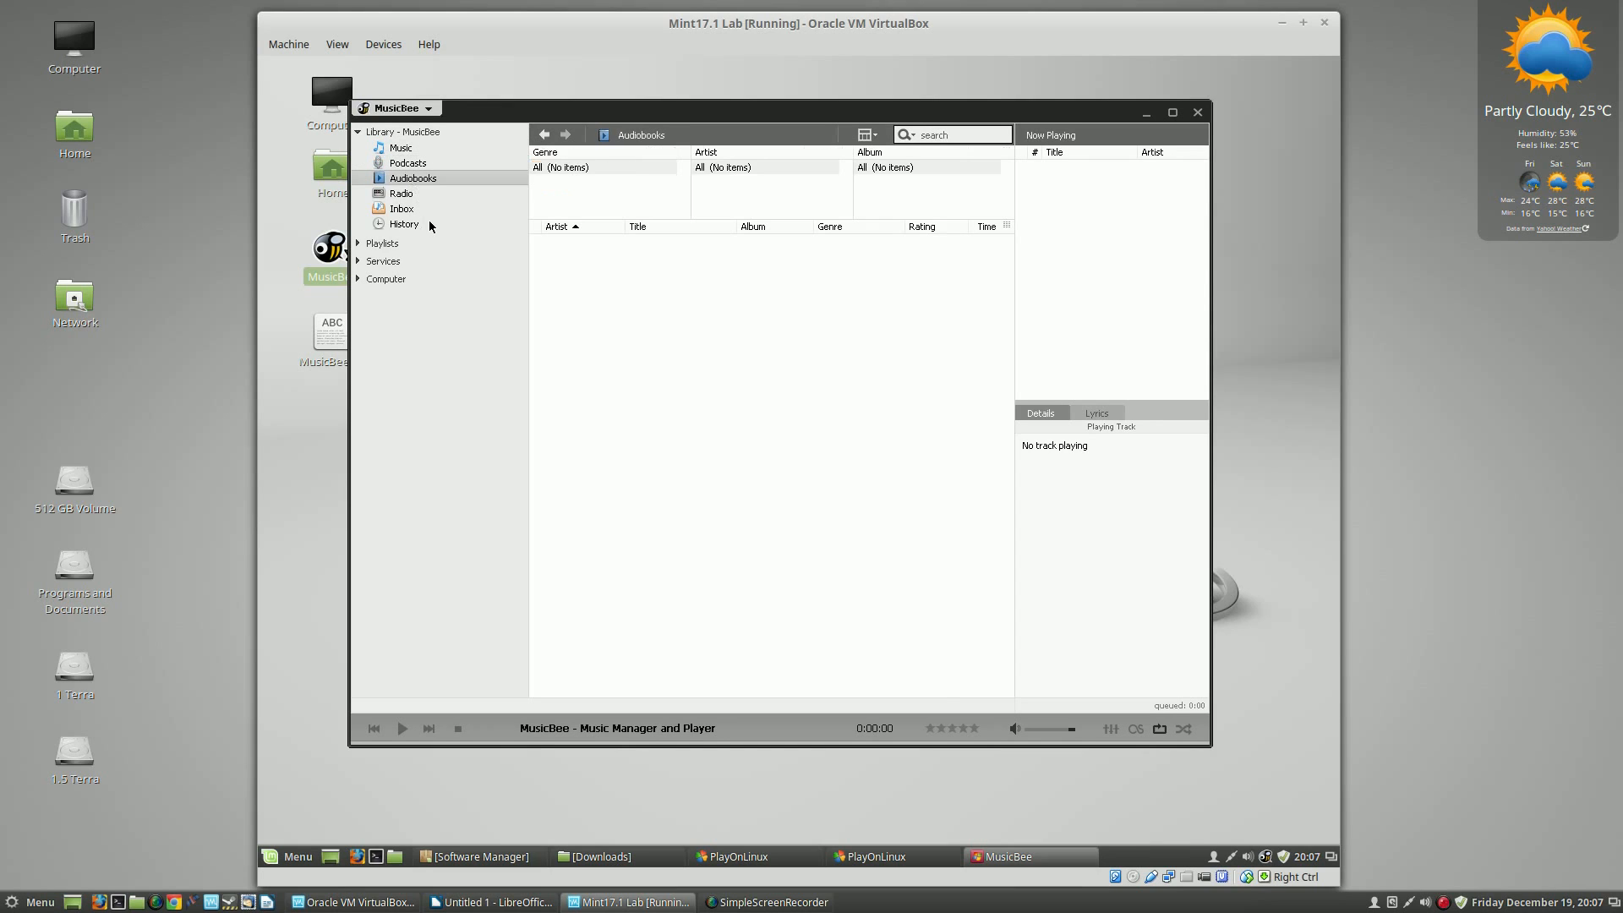
pyautogui.click(403, 194)
pyautogui.click(417, 207)
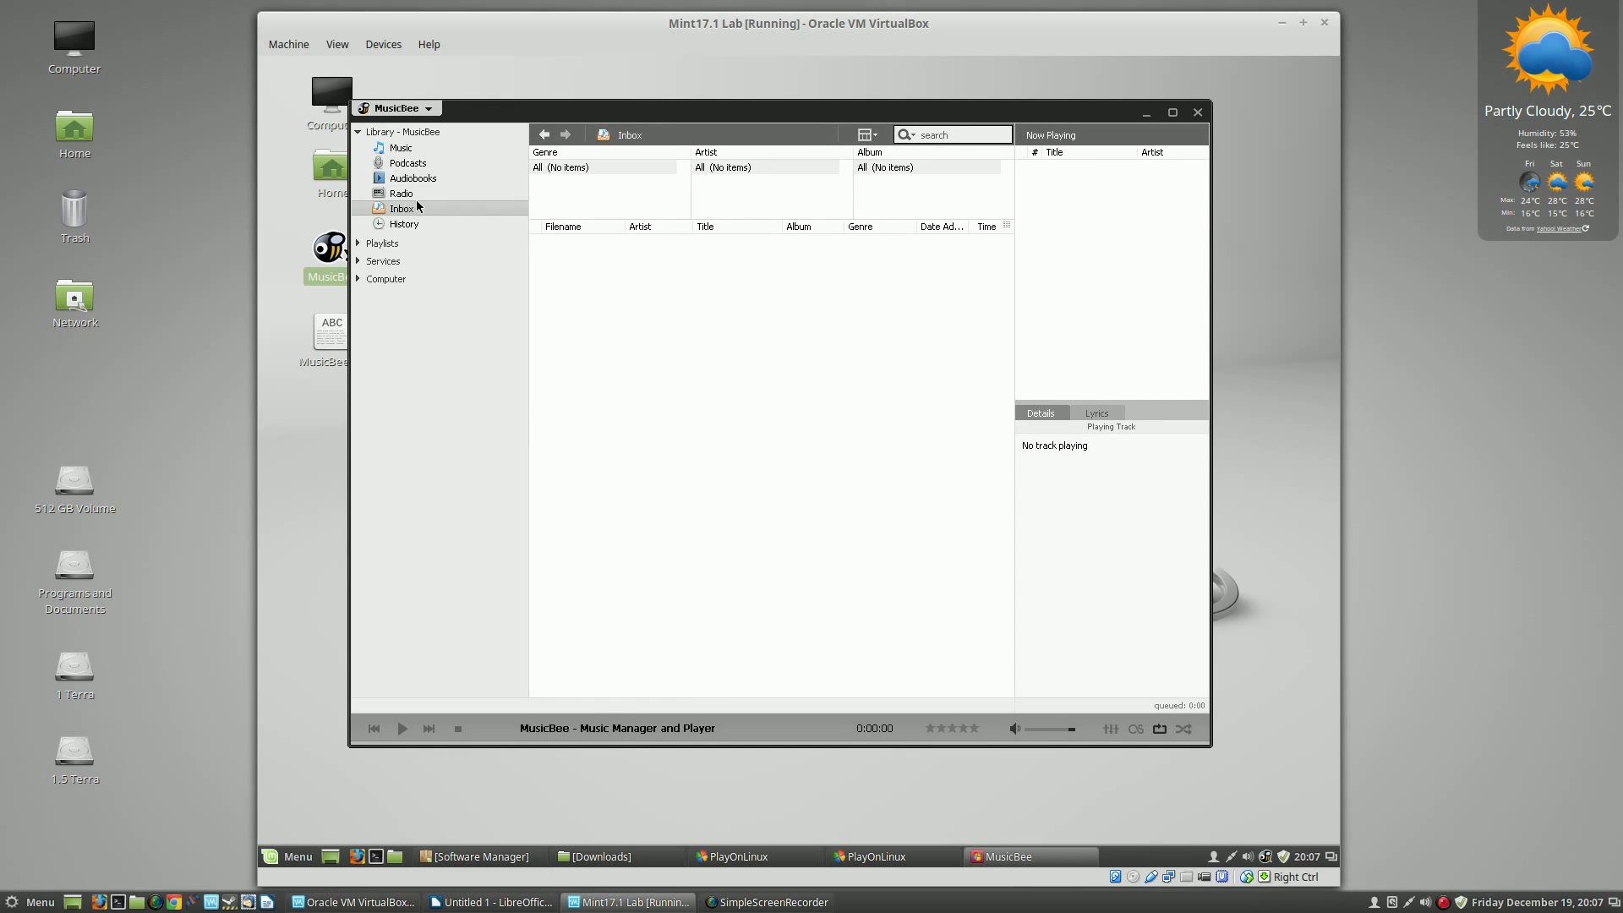
pyautogui.click(407, 194)
pyautogui.click(413, 178)
pyautogui.click(413, 164)
pyautogui.click(406, 148)
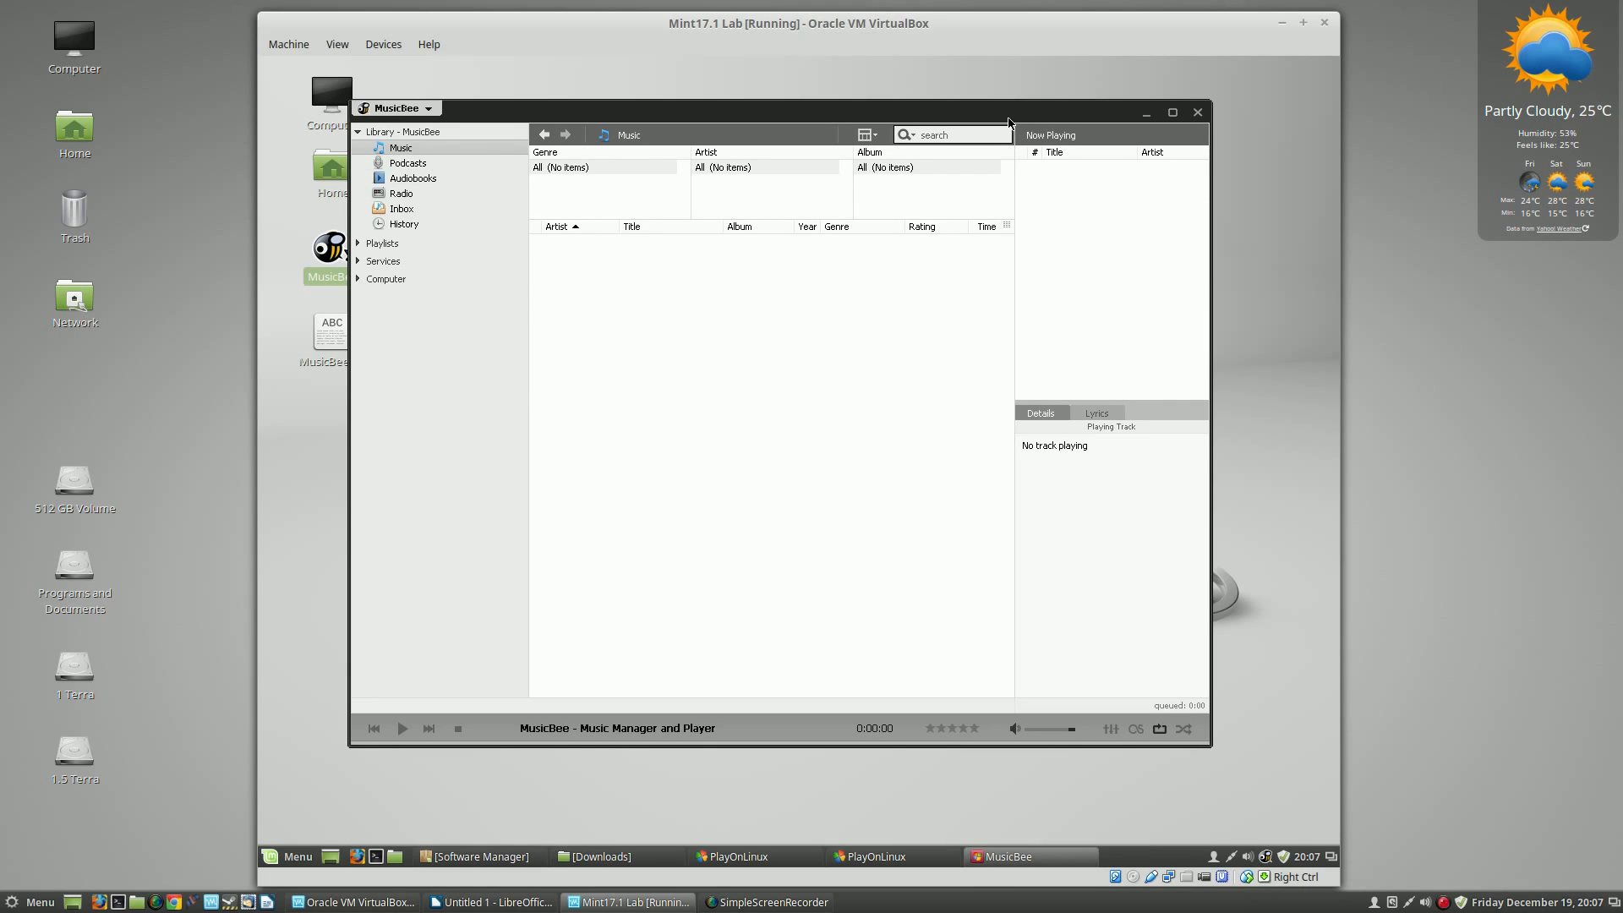
pyautogui.moveTo(1007, 118); pyautogui.dragTo(1035, 97)
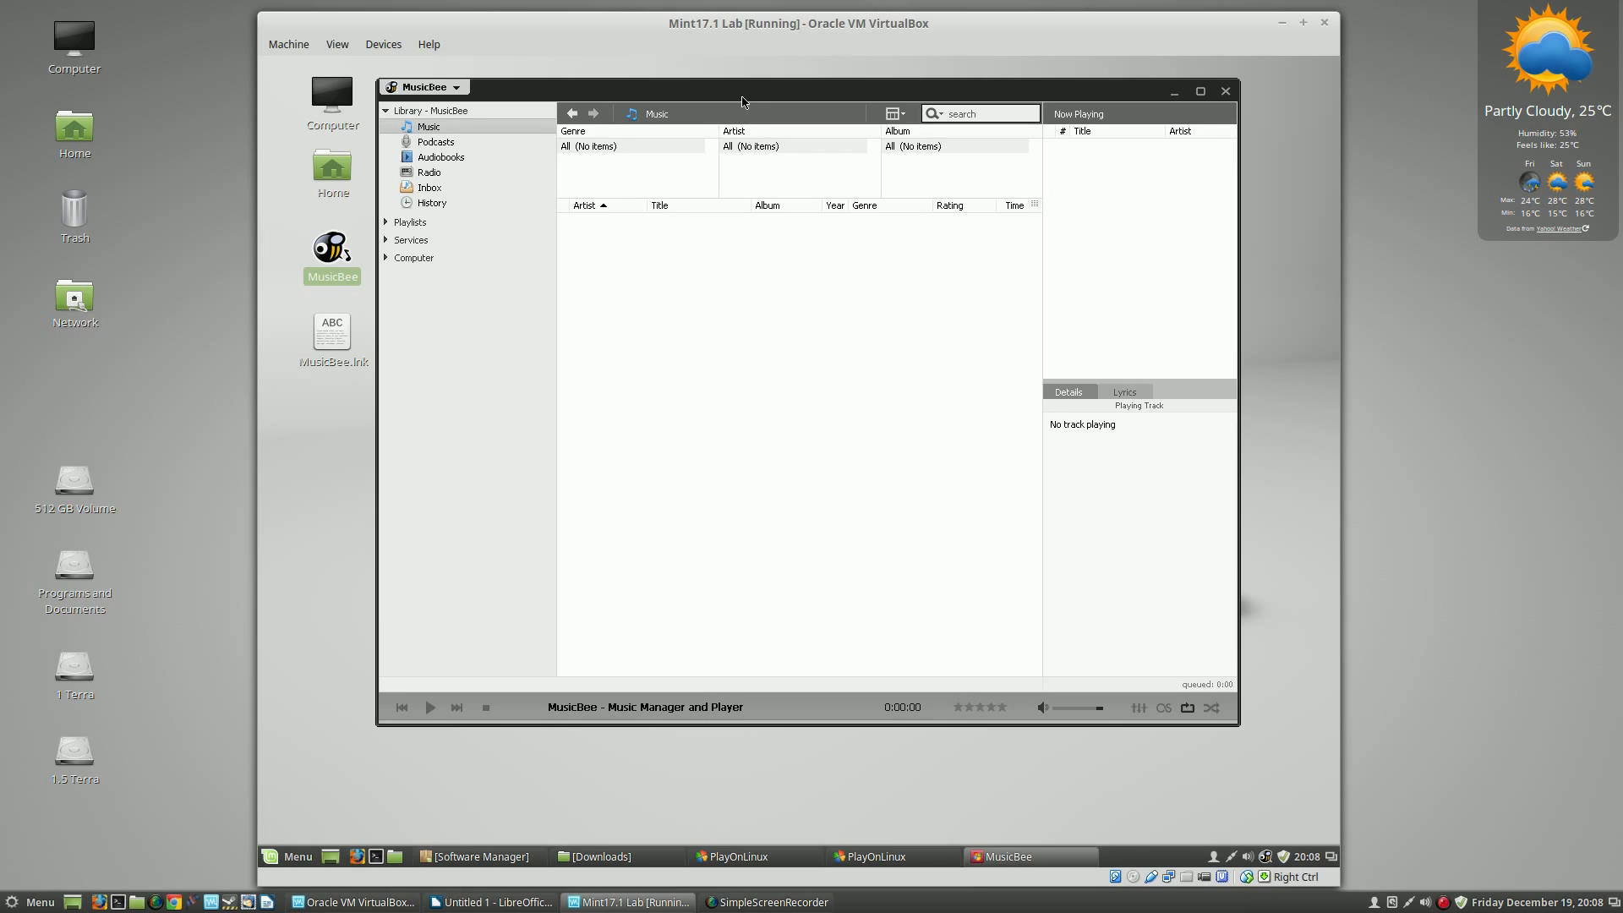
pyautogui.moveTo(742, 101); pyautogui.dragTo(725, 137)
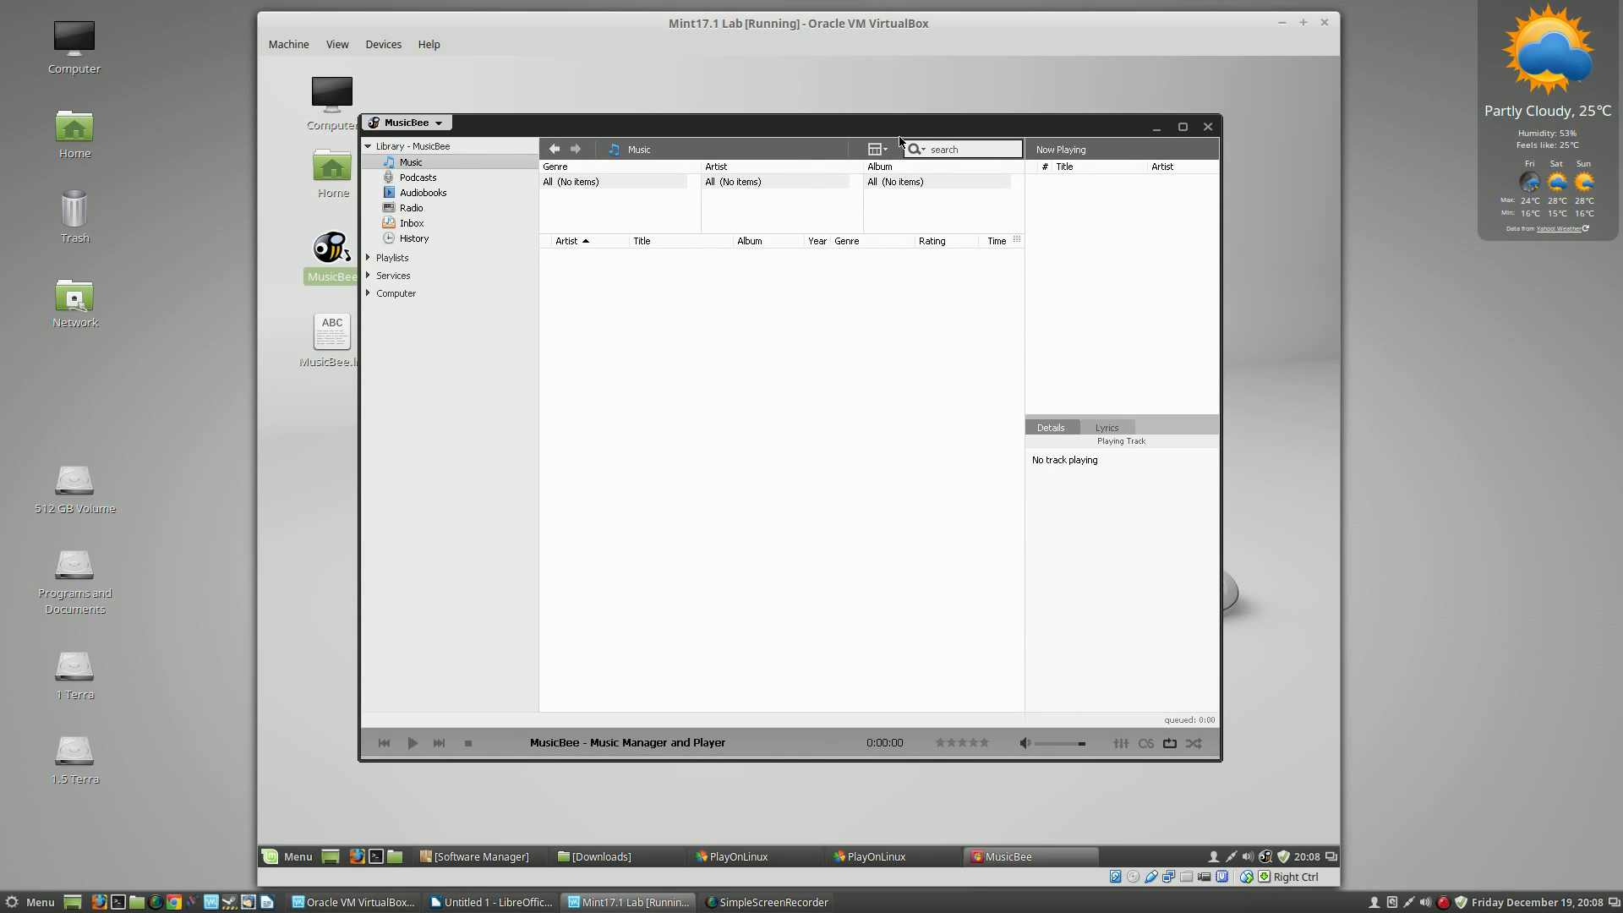
pyautogui.moveTo(897, 123); pyautogui.dragTo(896, 109)
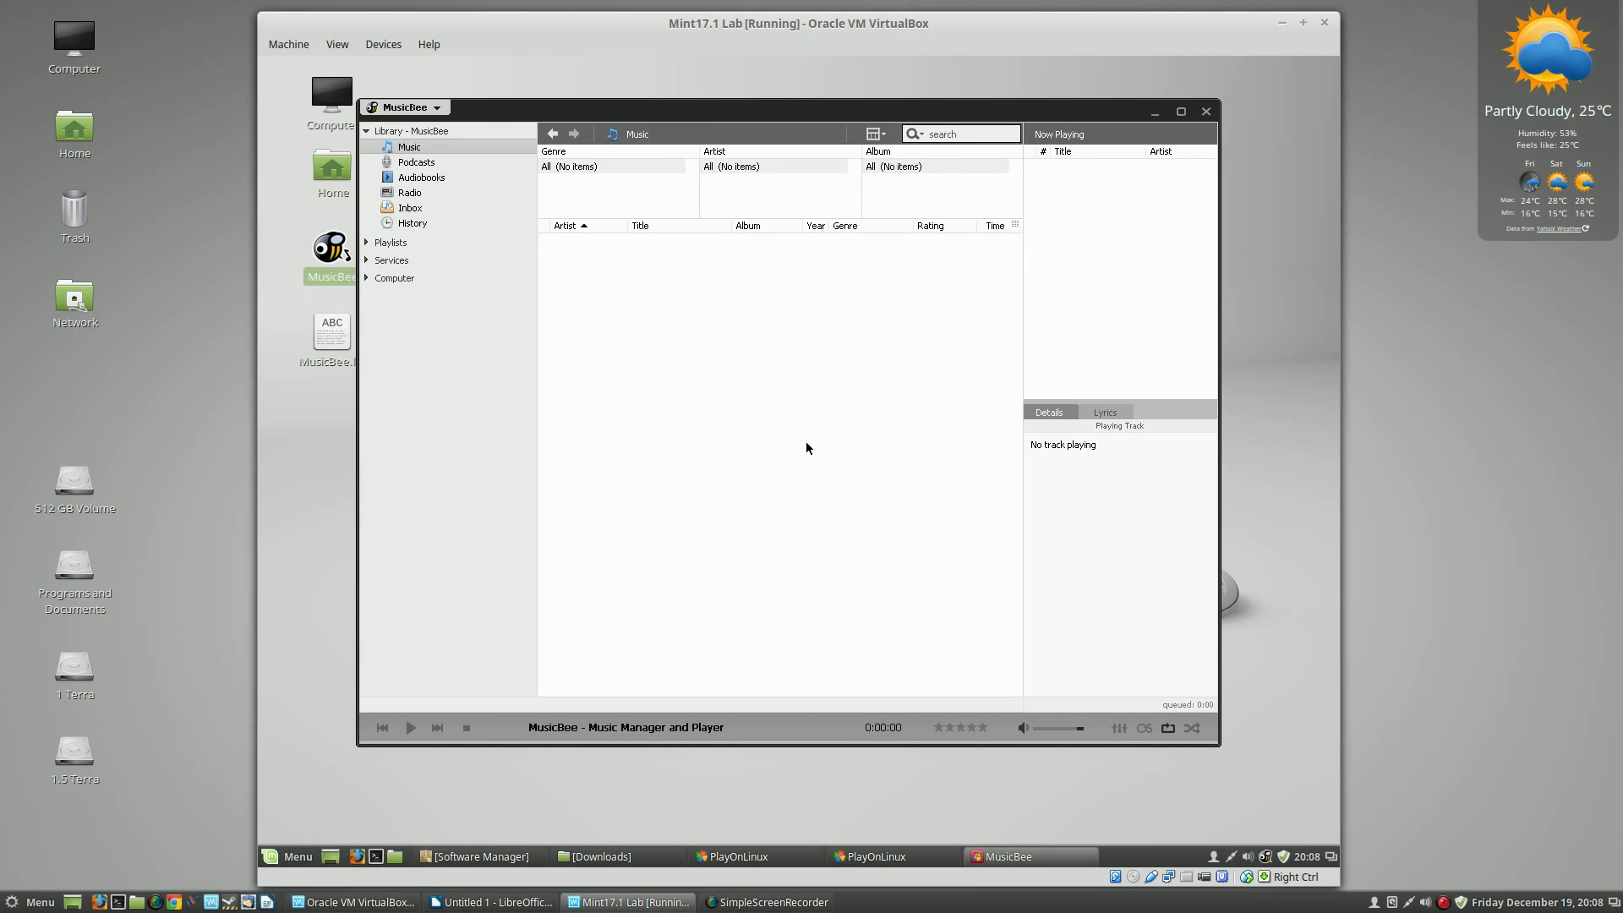